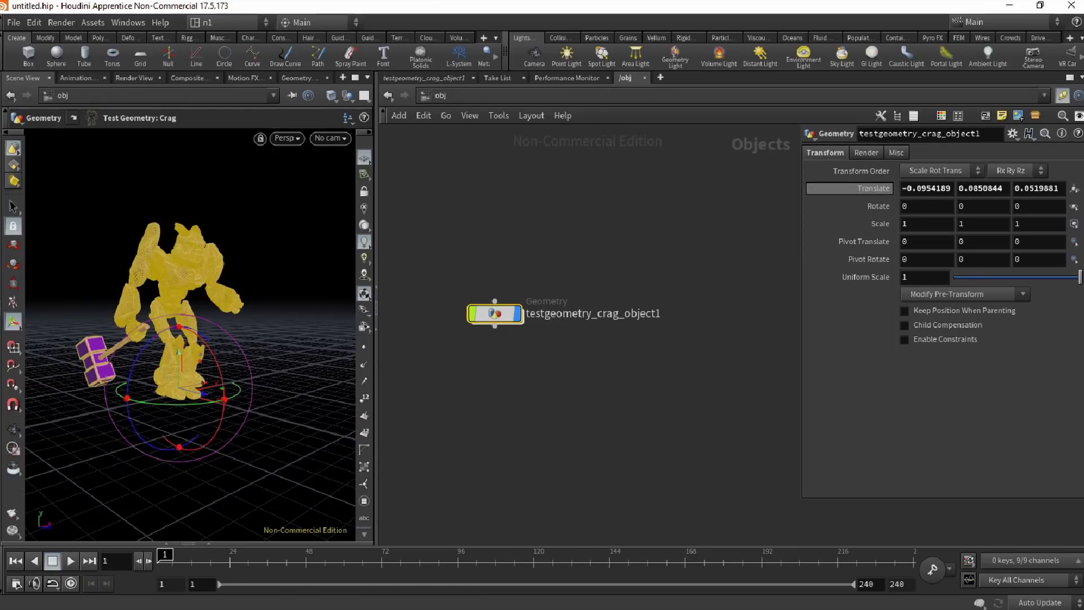
Reset the Crag object's translation to its defaults and, inside the object, exclude the hammer from the test geometry.
right_click(877, 189)
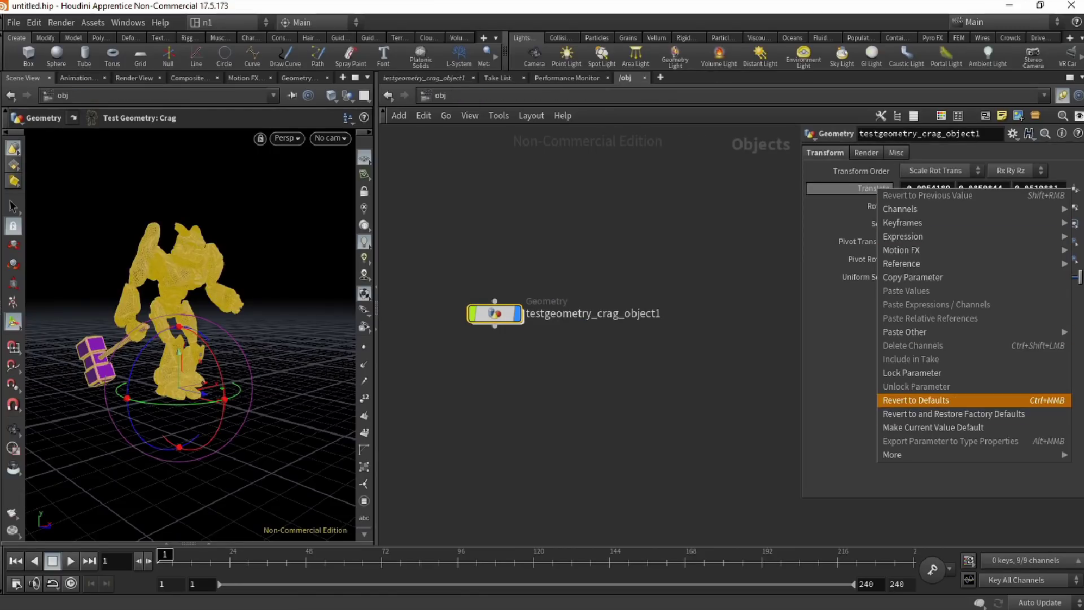
click(926, 399)
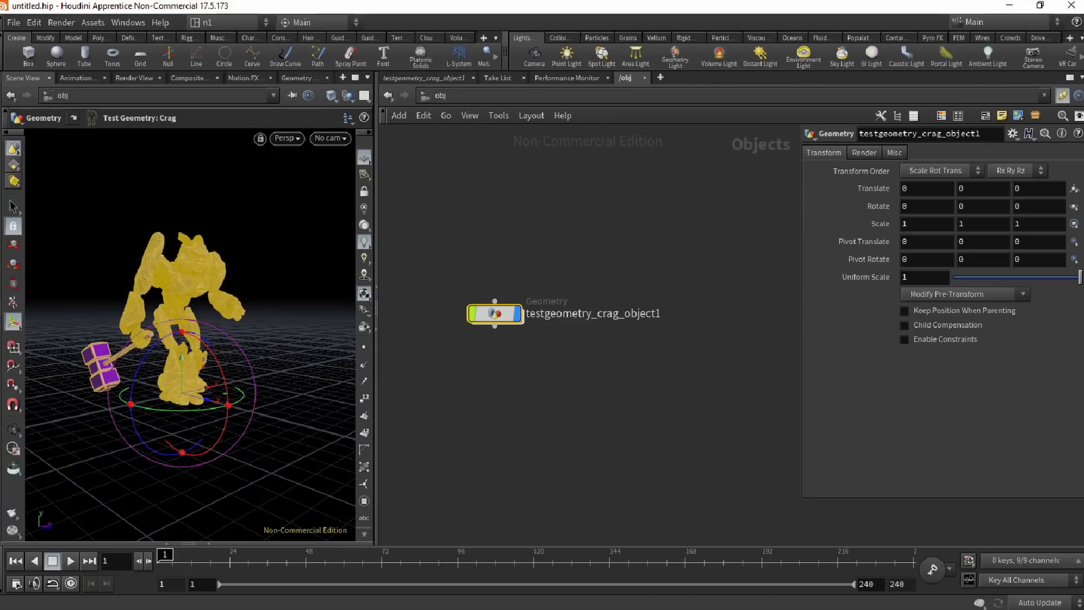
double_click(494, 313)
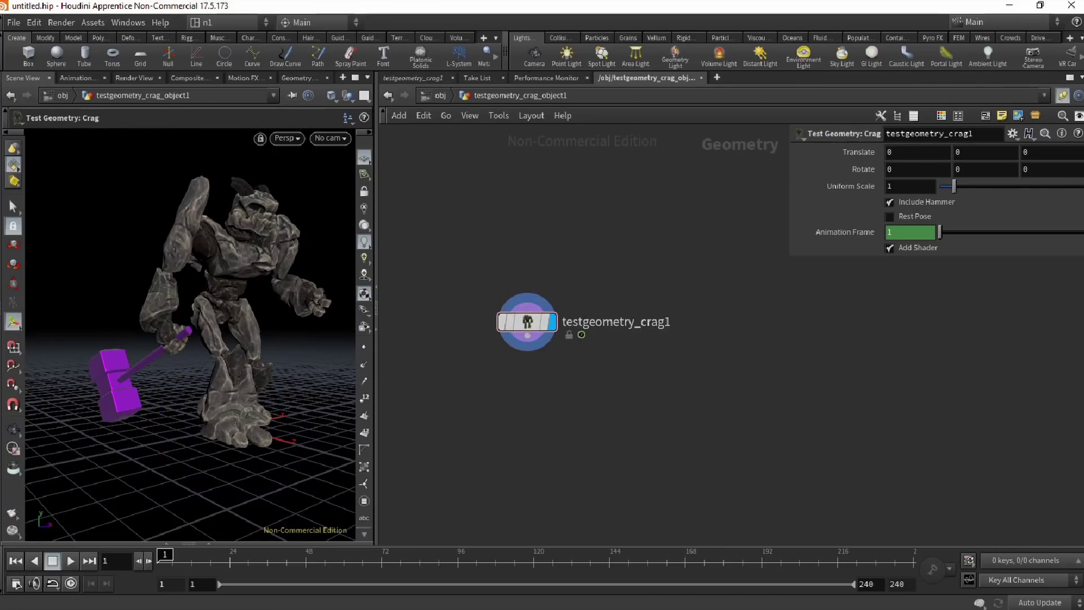
alt+drag(190, 322, 197, 339)
click(890, 202)
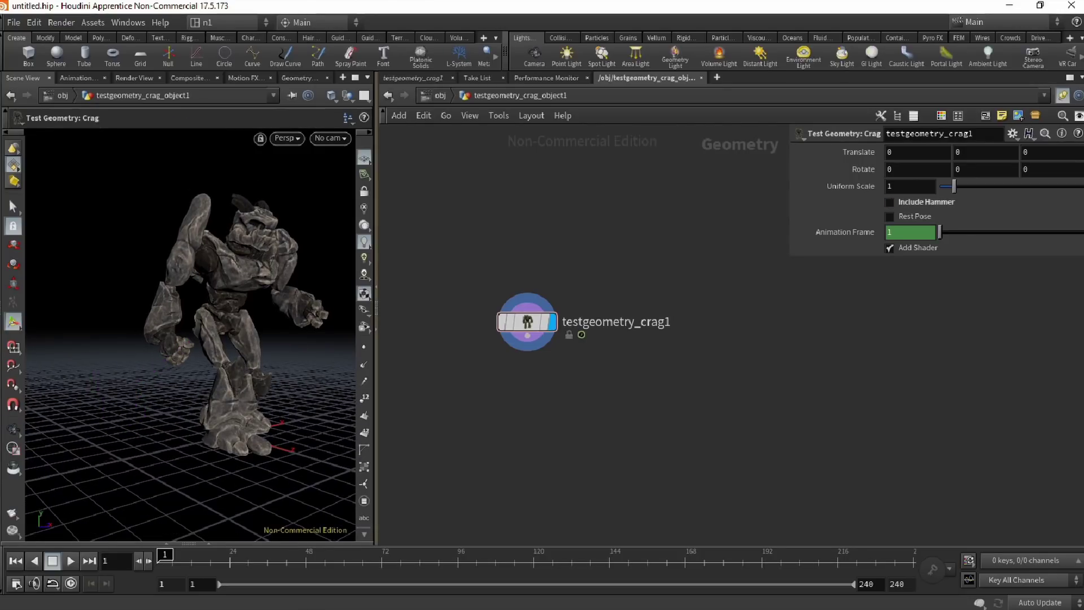
drag(527, 322, 528, 330)
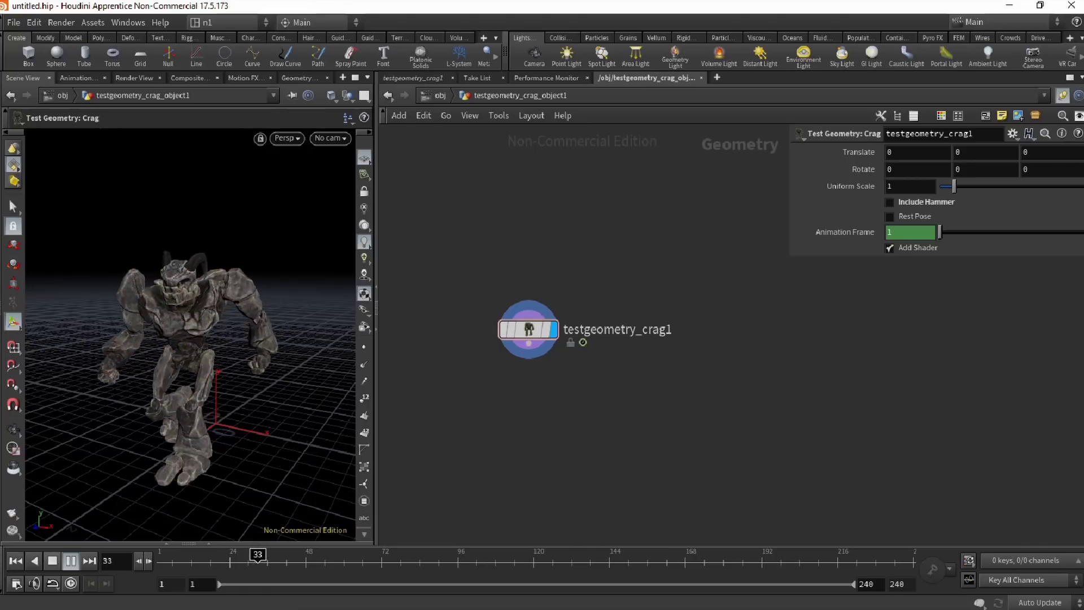
Play the Crag animation to check its motion and stop on frame 36.
click(70, 561)
alt+middle_drag(187, 361, 208, 333)
alt+drag(207, 333, 206, 318)
mouse_move(287, 559)
mouse_down()
mouse_move(255, 559)
mouse_move(268, 559)
mouse_up()
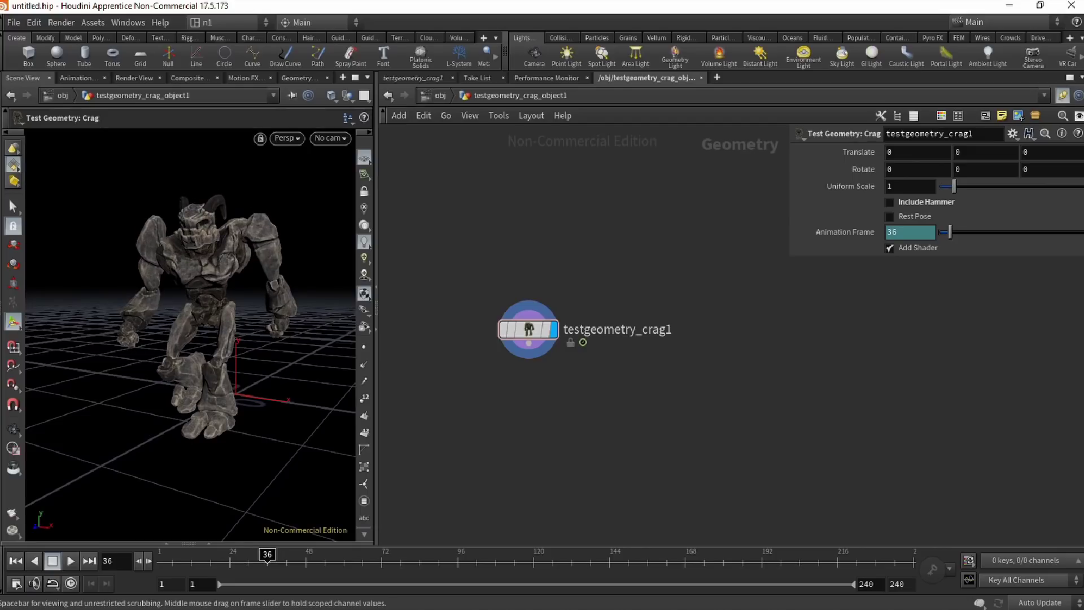
mouse_move(186, 338)
alt+mouse_down()
mouse_move(251, 330)
mouse_move(152, 339)
mouse_move(201, 332)
alt+mouse_up()
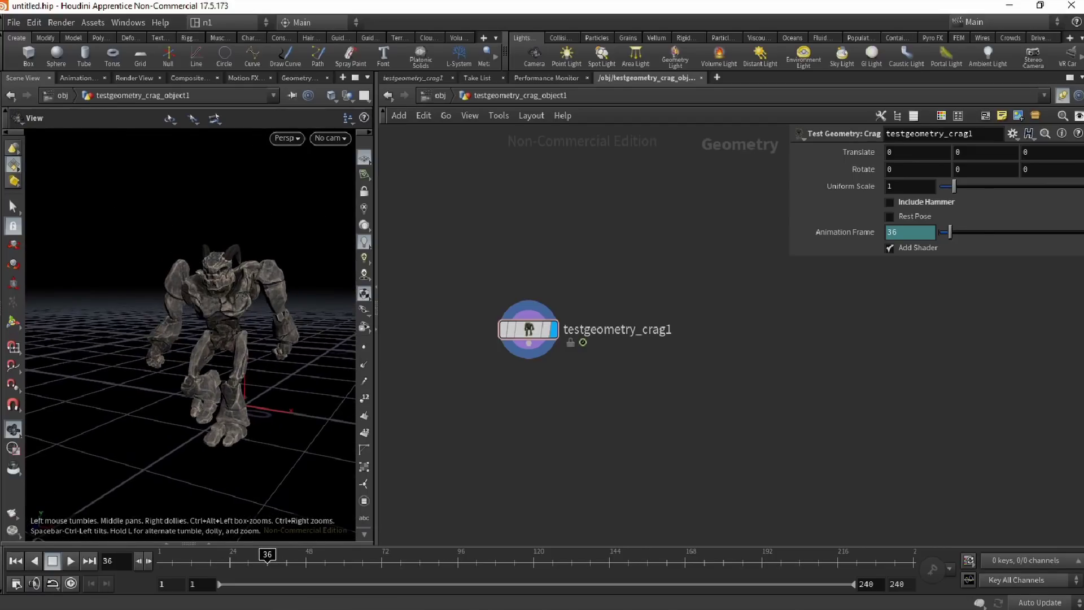
alt+middle_drag(201, 339, 200, 320)
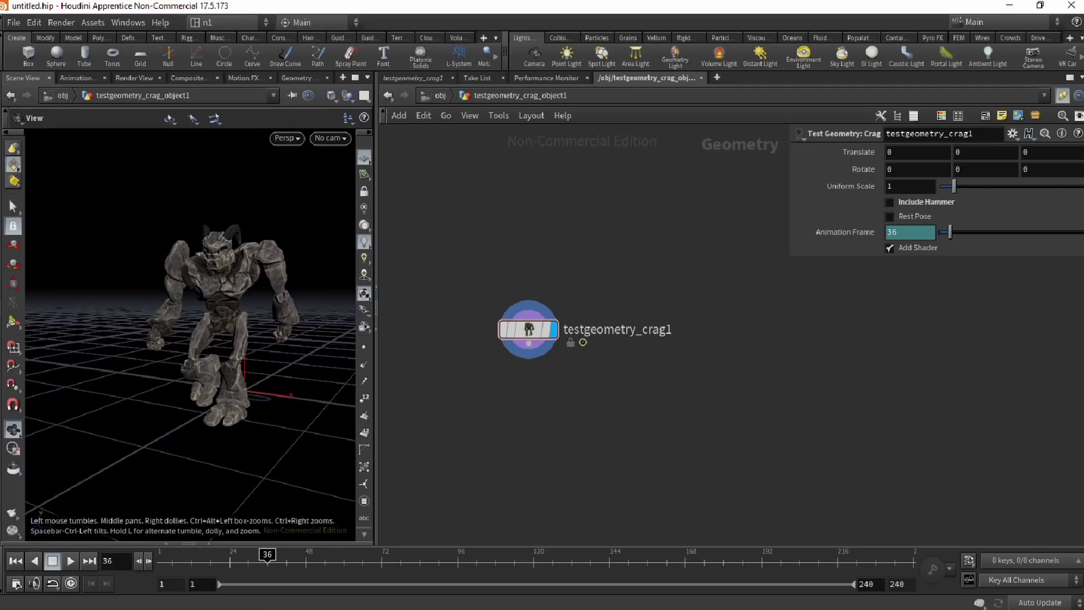
Add an Unpack node below the Crag test geometry, wire it in, and display its output.
key(Tab)
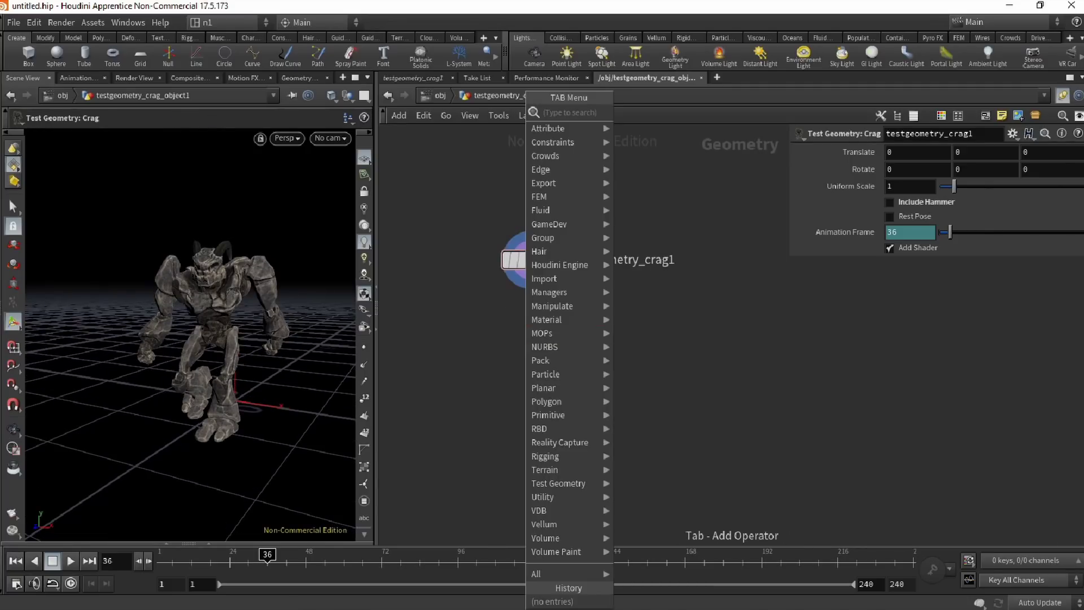
text(um)
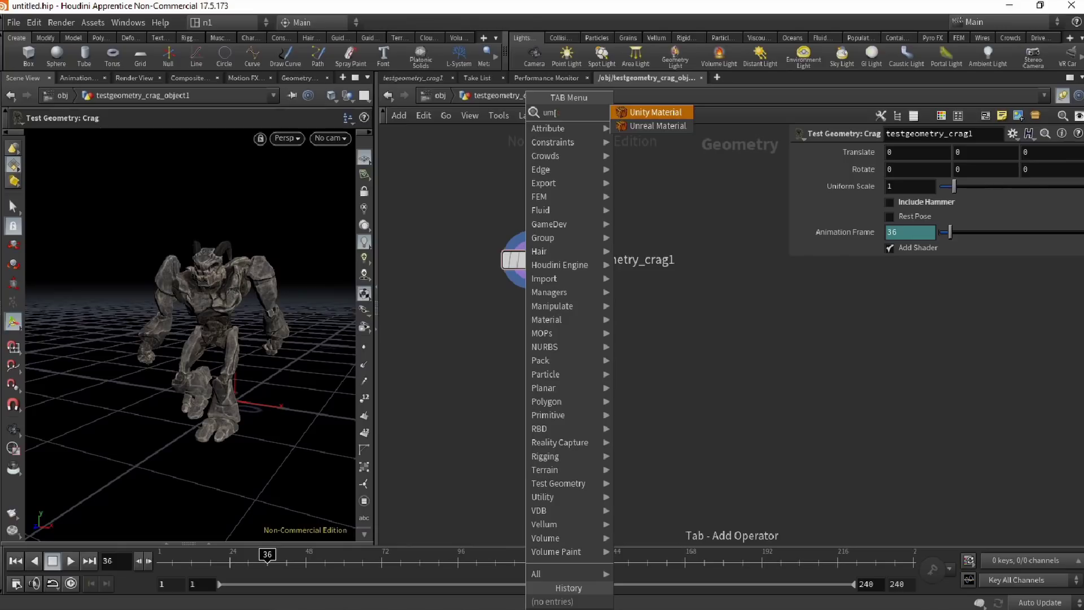
key(BackSpace)
key(BackSpace)
text(unpa)
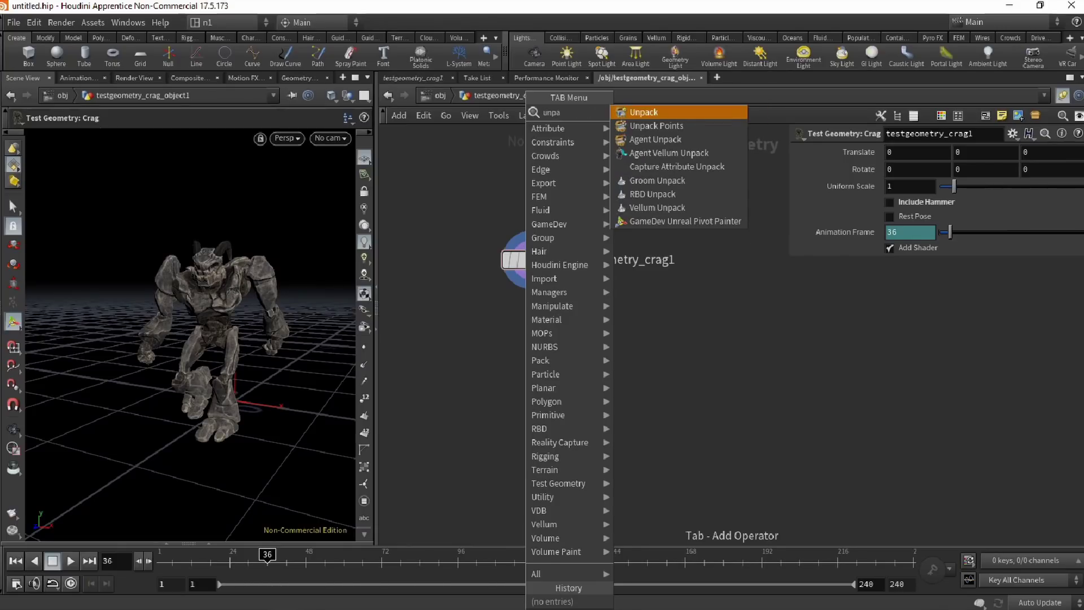
key(Return)
click(530, 343)
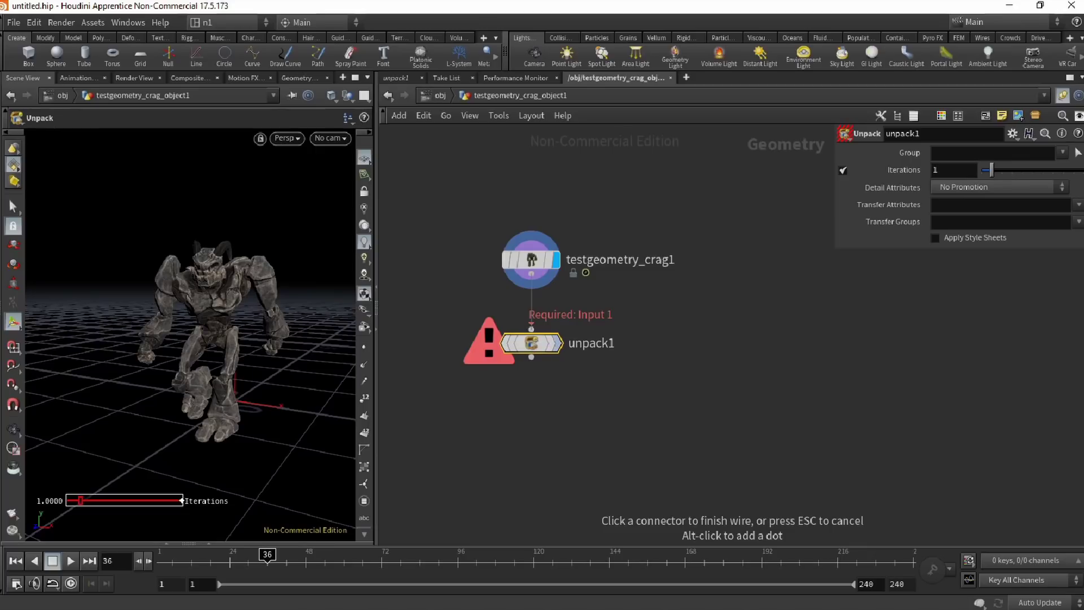
click(531, 328)
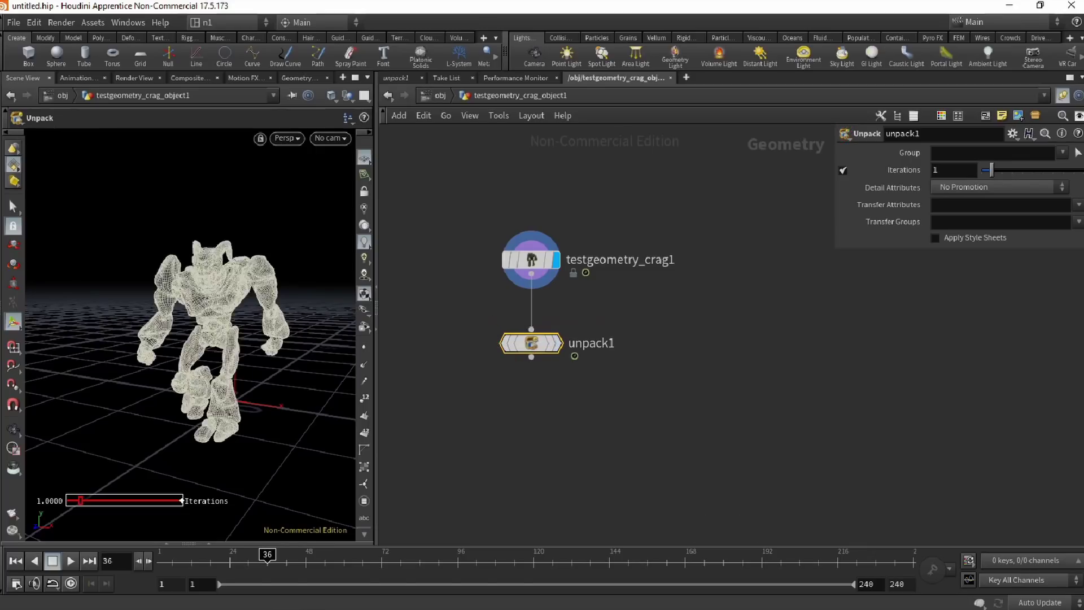
click(557, 343)
Examine the unpacked Crag mesh from several angles.
alt+middle_drag(209, 361, 198, 305)
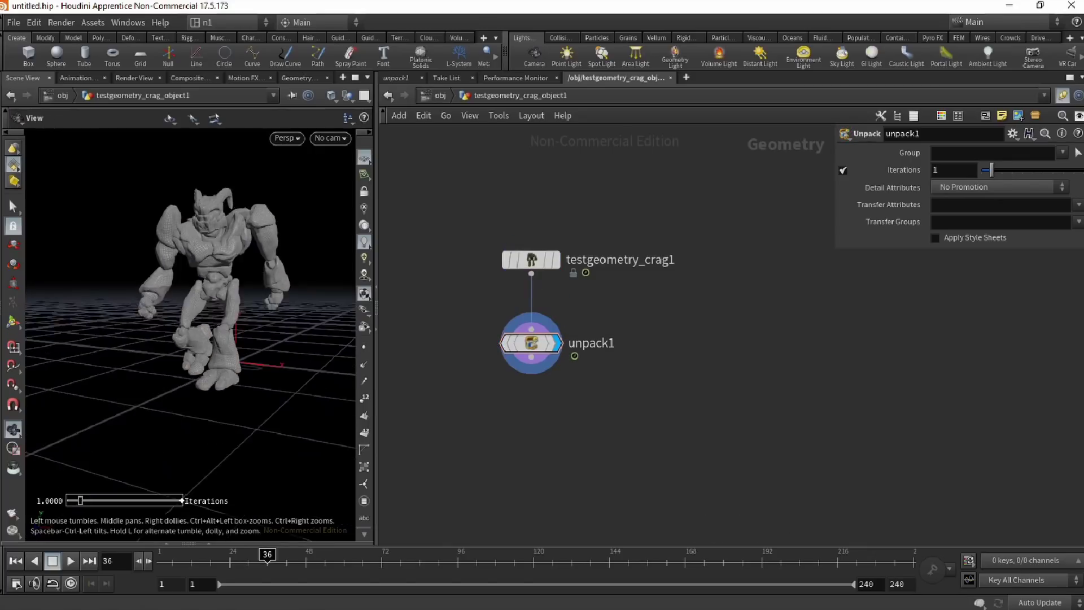
alt+right_drag(199, 305, 226, 339)
alt+drag(226, 317, 220, 356)
alt+right_drag(220, 356, 198, 328)
middle_drag(587, 406, 594, 357)
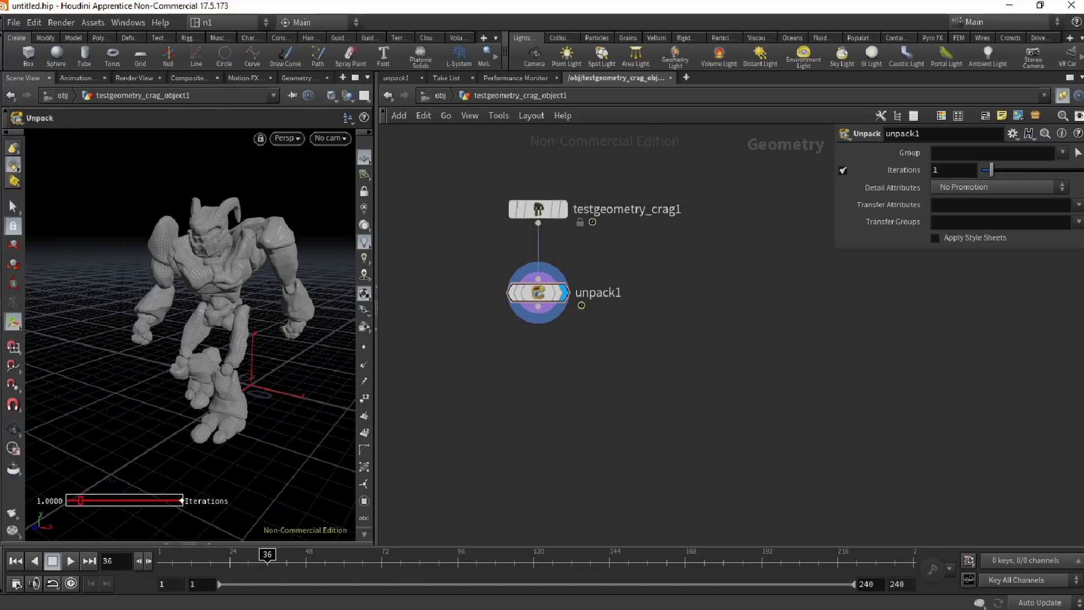
alt+drag(198, 350, 204, 313)
middle_drag(587, 373, 539, 367)
scroll(558, 327, down, 3)
scroll(540, 354, up, 1)
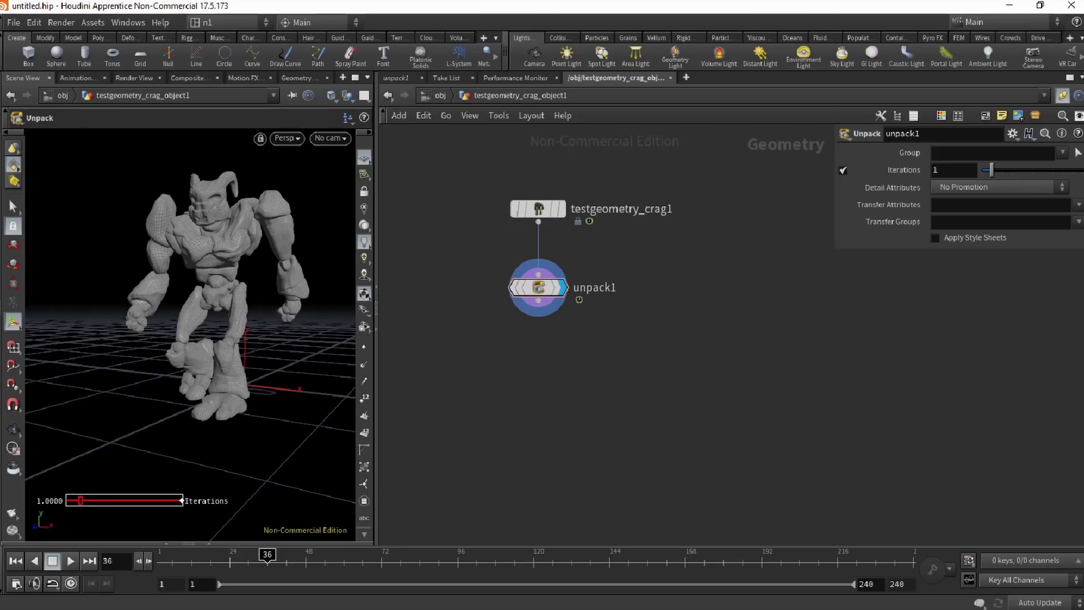
Add an IsoOffset node, wire its source input to the Unpack node, and display the resulting fog volume.
key(Tab)
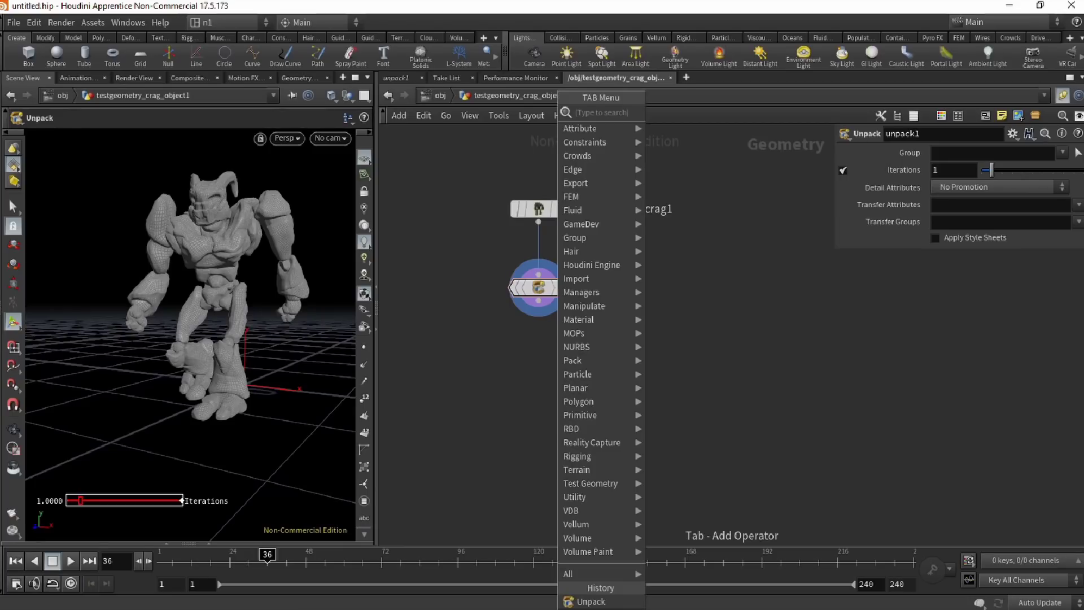
text(iso)
key(Return)
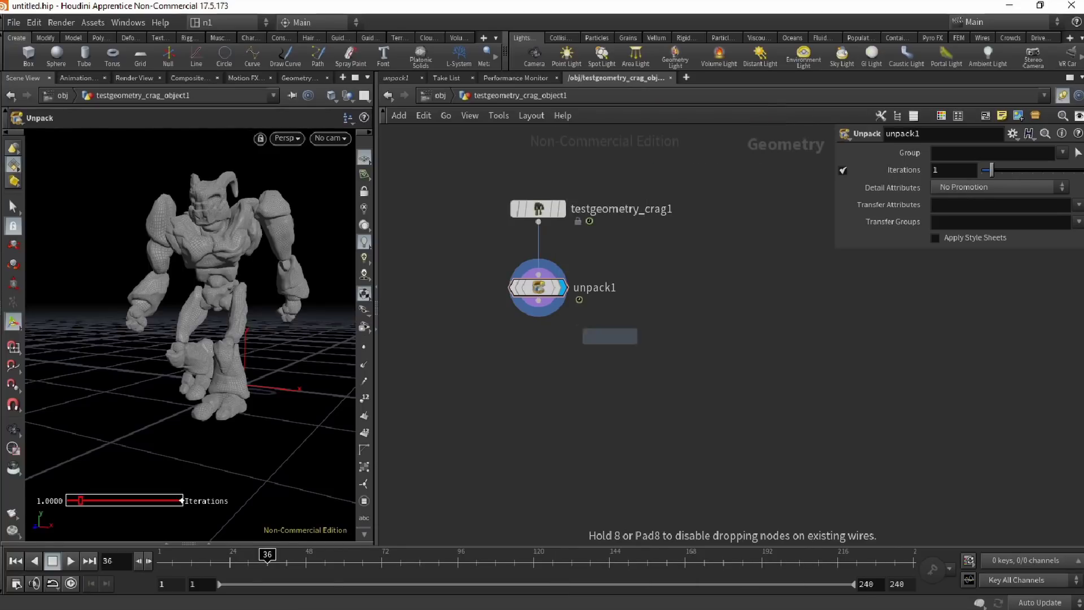
click(538, 362)
click(538, 300)
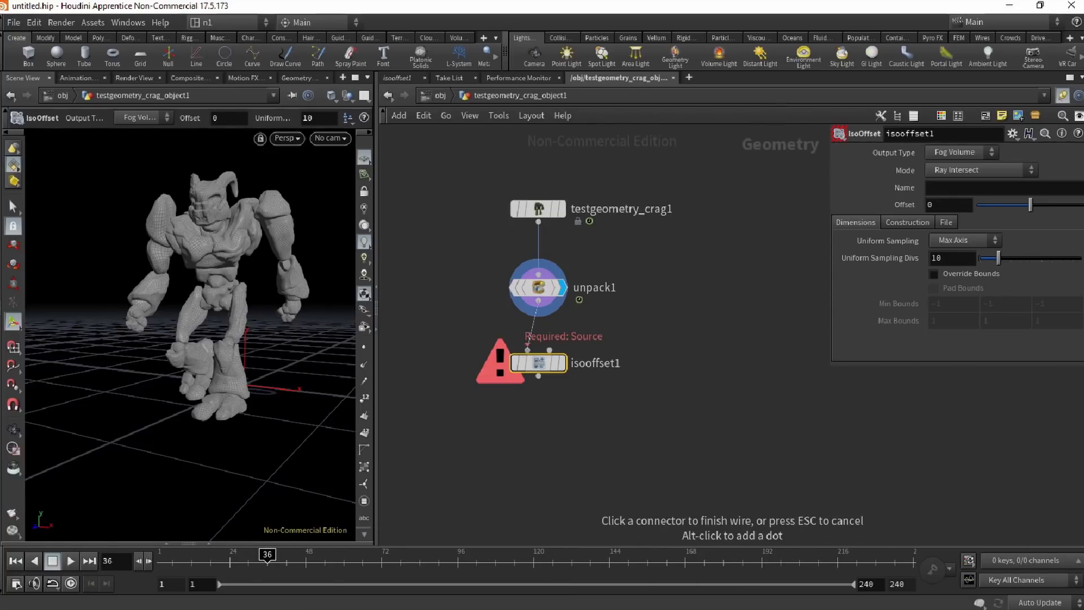
click(527, 350)
drag(538, 364, 593, 377)
click(616, 378)
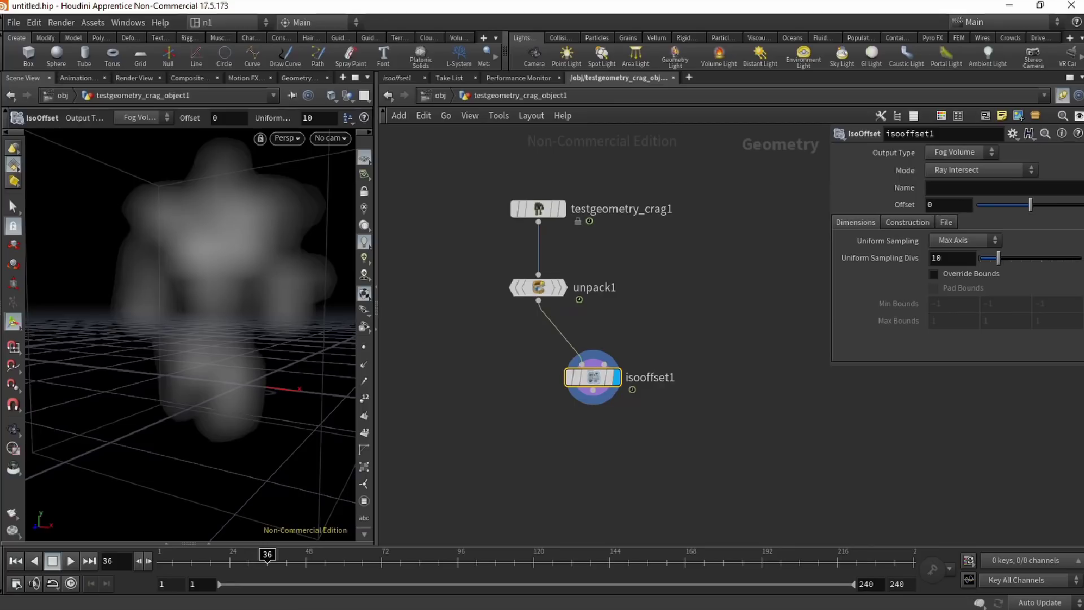
Set the IsoOffset node's Uniform Sampling Divs to 50 and check the refined fog volume.
alt+drag(192, 316, 232, 350)
scroll(190, 335, down, 5)
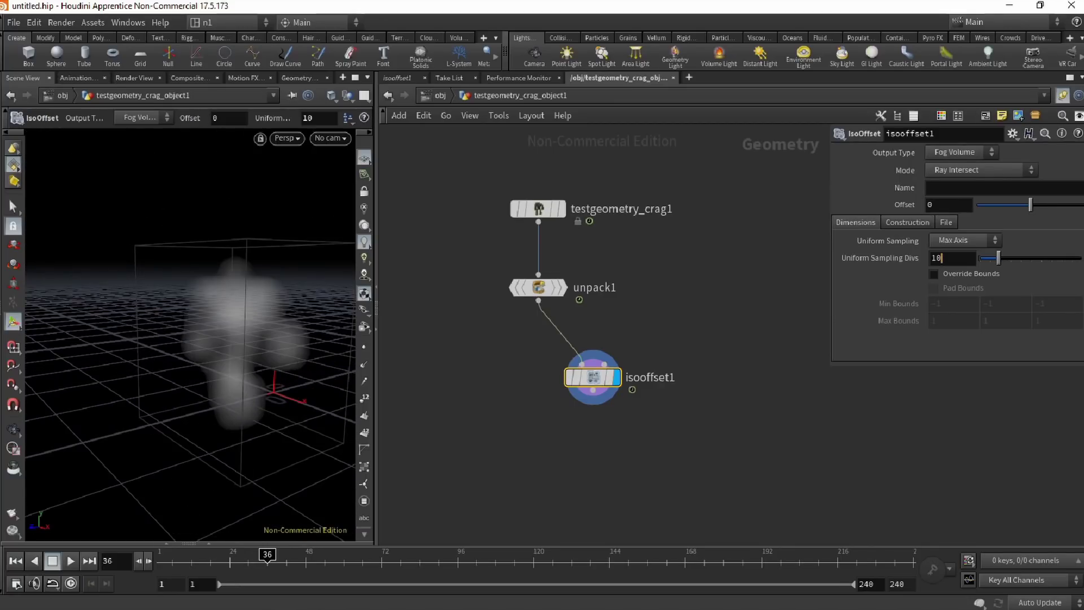
double_click(942, 258)
text(50)
key(Return)
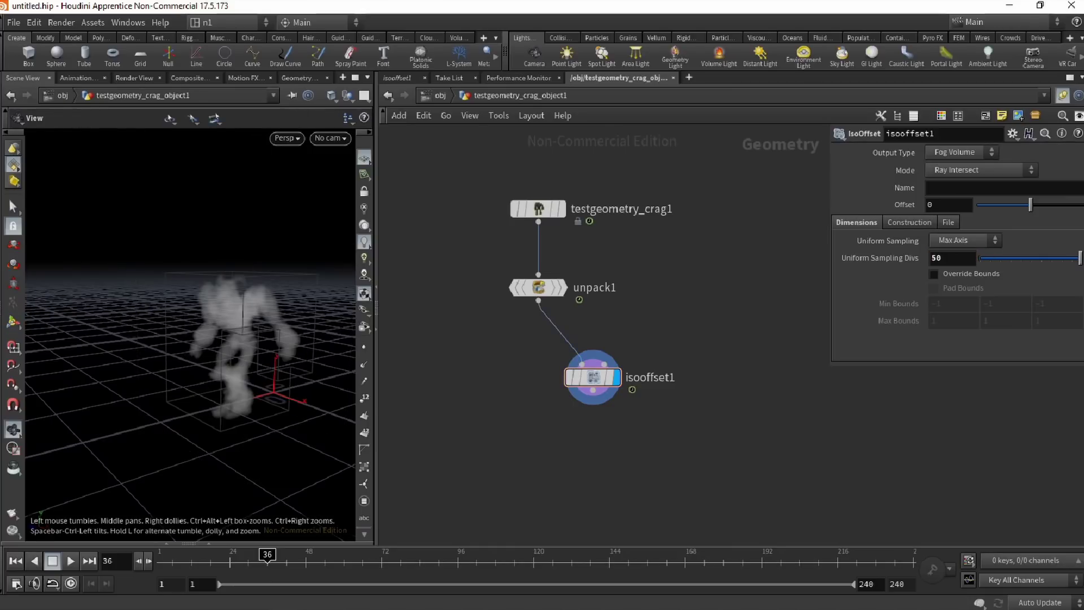
alt+drag(192, 344, 229, 322)
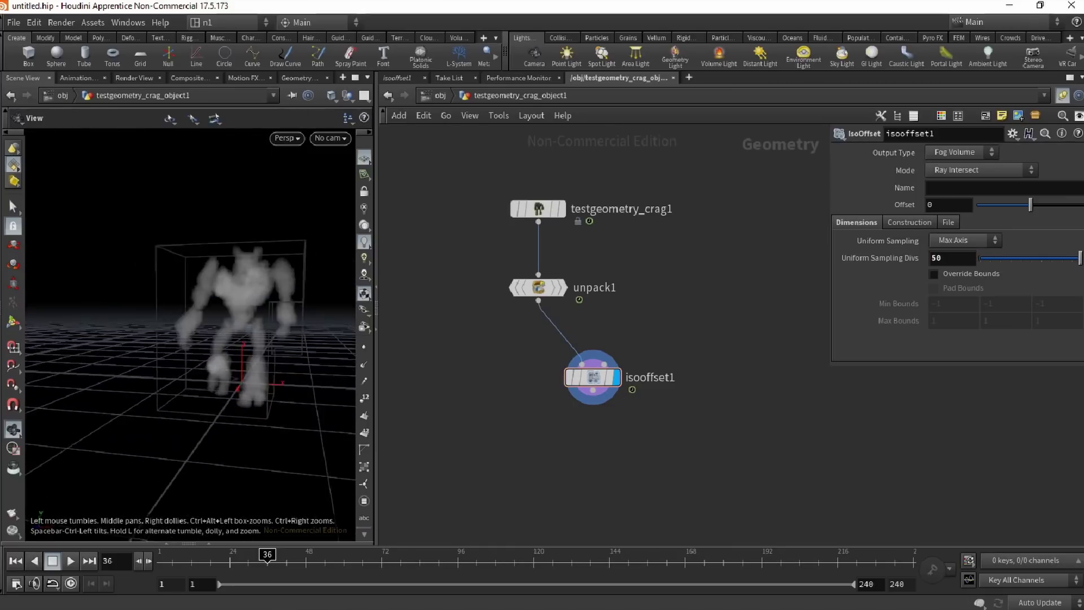
alt+right_drag(229, 322, 254, 350)
alt+drag(254, 350, 223, 359)
Add a Scatter node below the IsoOffset node, wire it in, and display the scattered points.
mouse_move(593, 377)
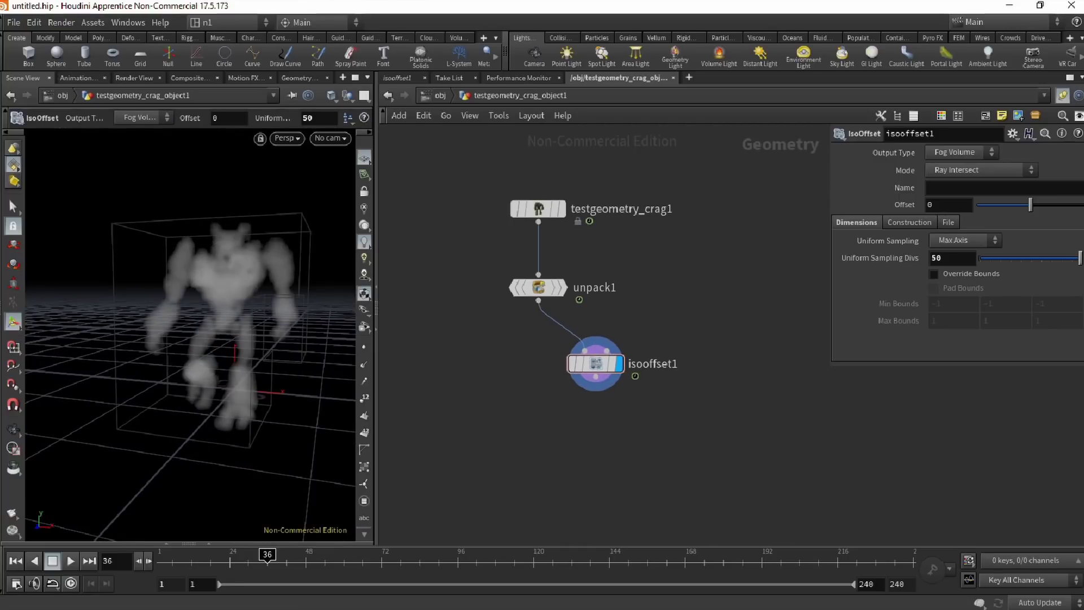
key(Tab)
text(scat)
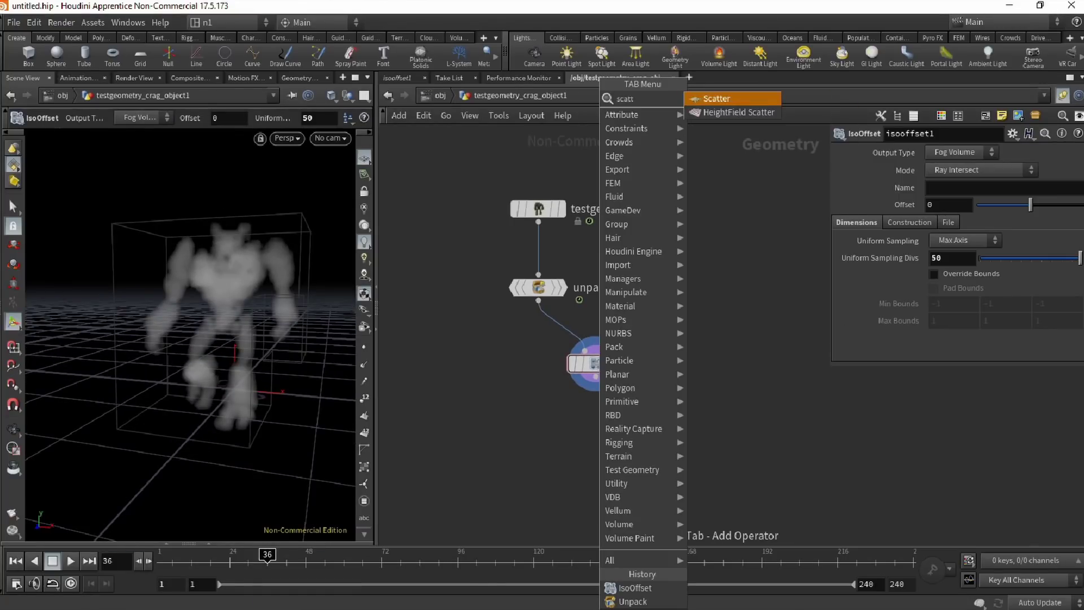
key(Return)
click(582, 433)
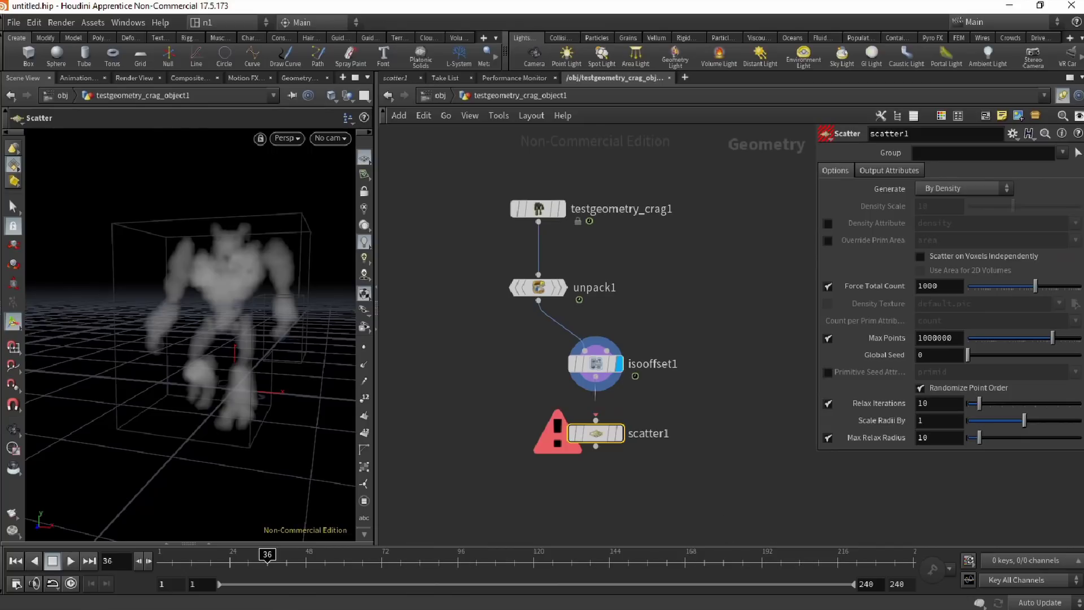
click(596, 420)
click(596, 384)
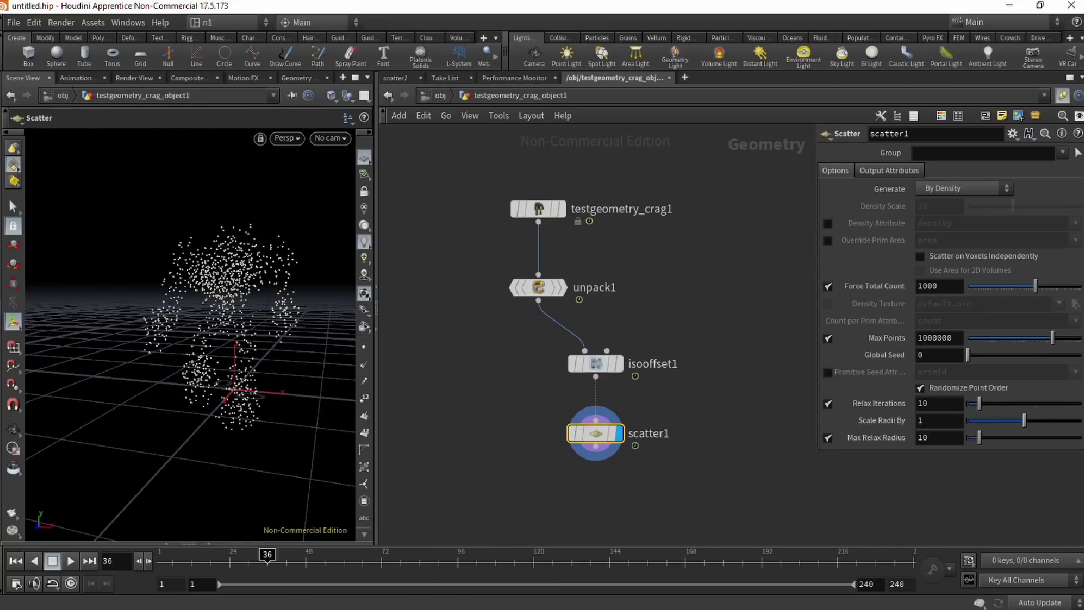
Set the Scatter node's Force Total Count to 100 and place the node slightly closer to the IsoOffset node.
drag(941, 286, 892, 287)
text(1)
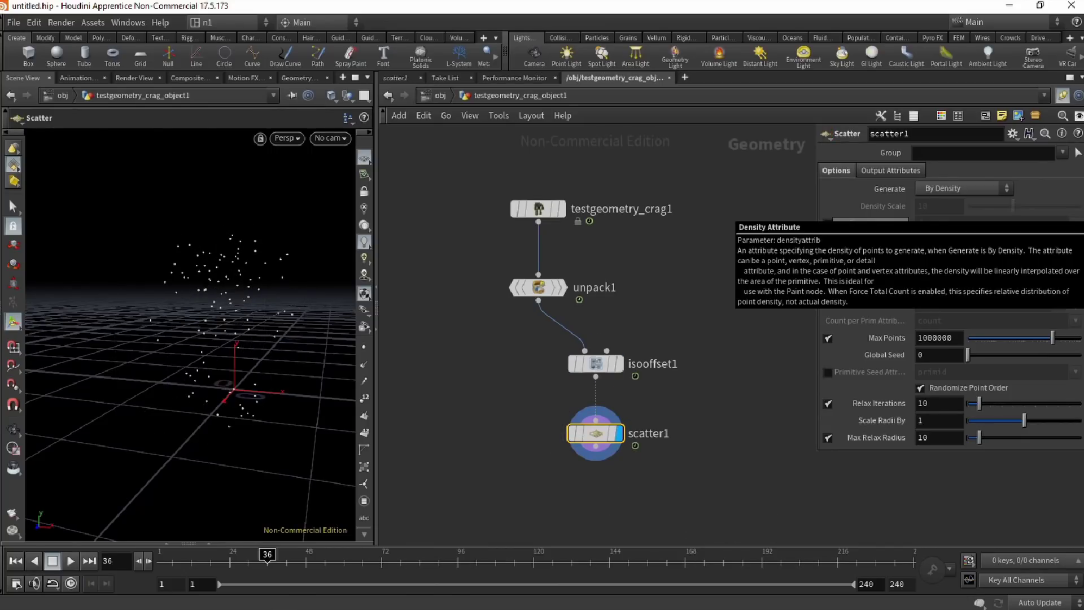
text(00)
key(Return)
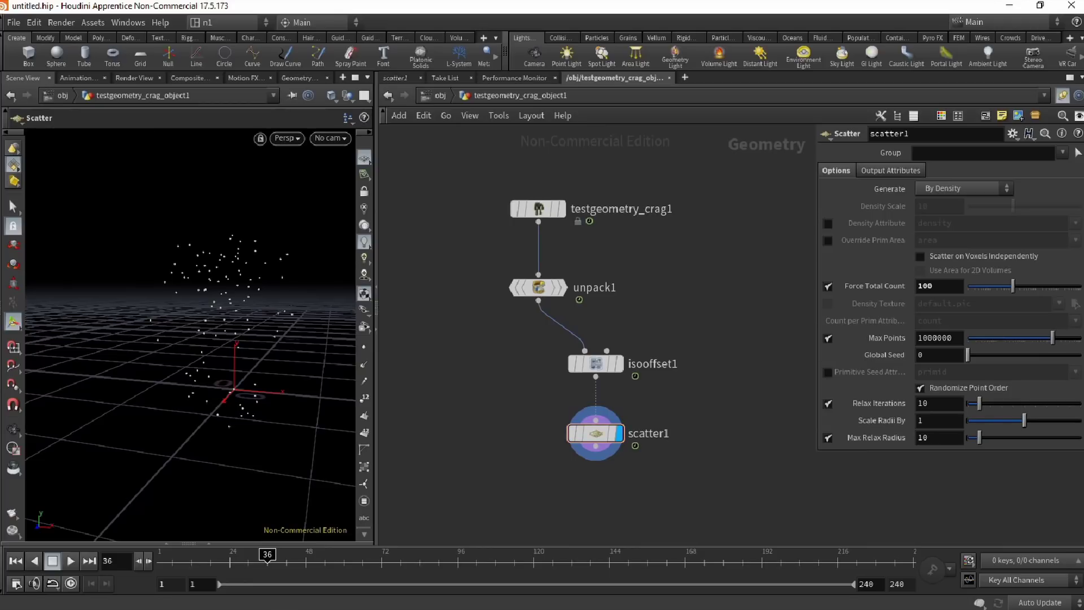
mouse_move(649, 322)
middle_down()
mouse_move(645, 301)
mouse_move(638, 310)
middle_up()
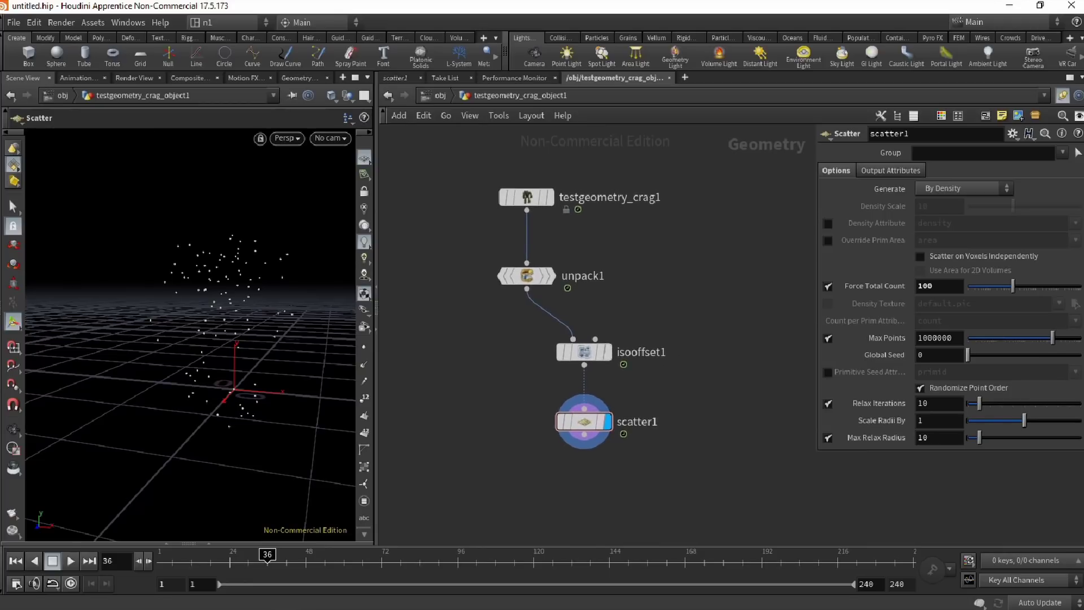
drag(584, 422, 584, 411)
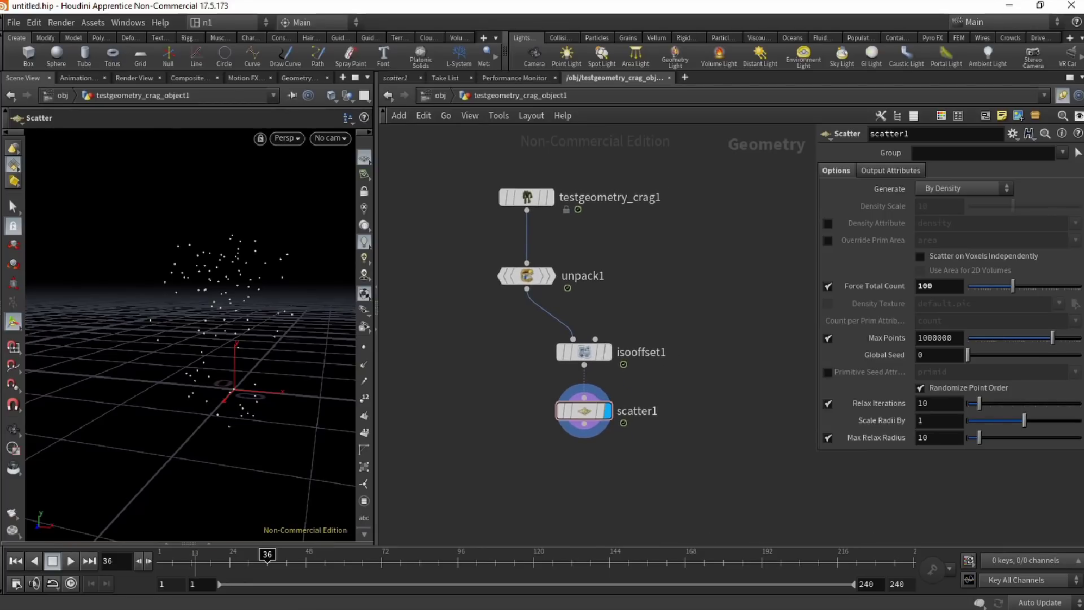
Return the timeline to frame 1 and hide the viewport's reference grid to see the scattered points clearly.
drag(192, 559, 162, 558)
mouse_move(195, 344)
alt+mouse_down()
mouse_move(184, 302)
mouse_move(197, 345)
mouse_move(190, 330)
alt+mouse_up()
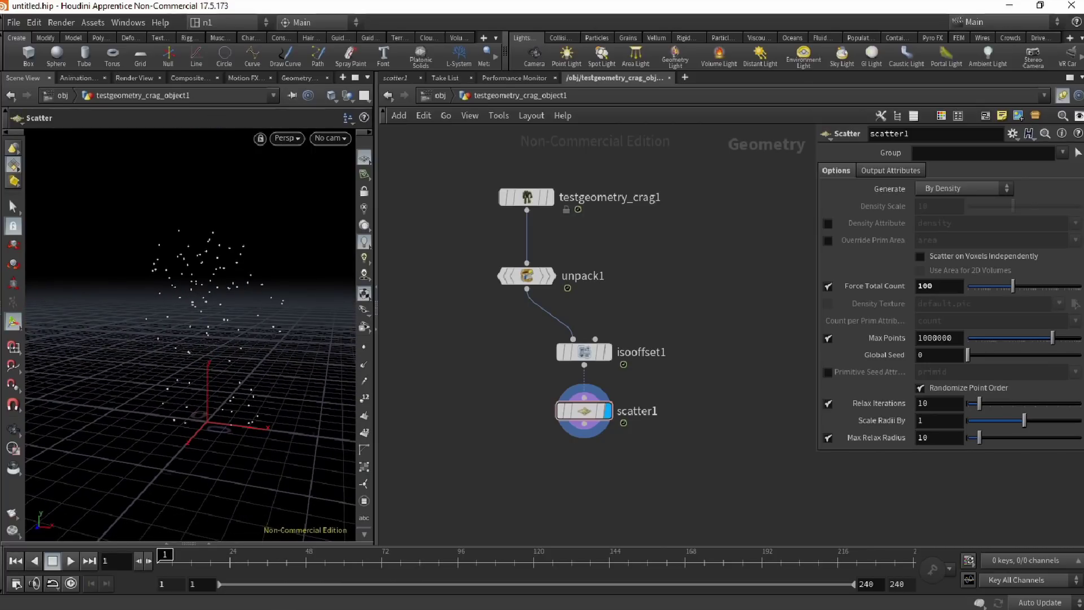
click(364, 158)
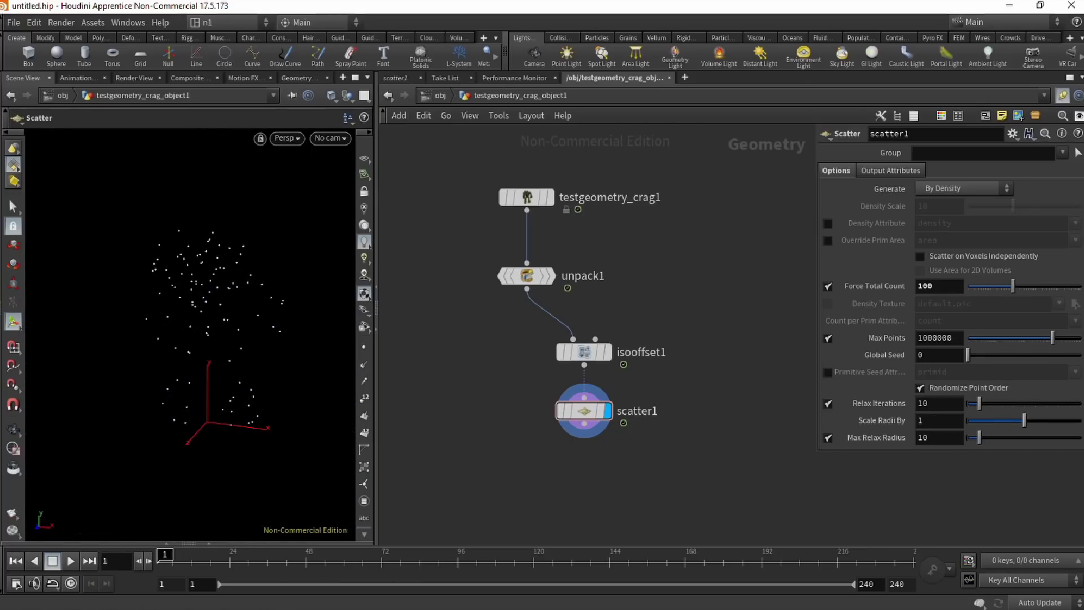
alt+middle_drag(226, 305, 214, 295)
alt+right_drag(213, 412, 237, 429)
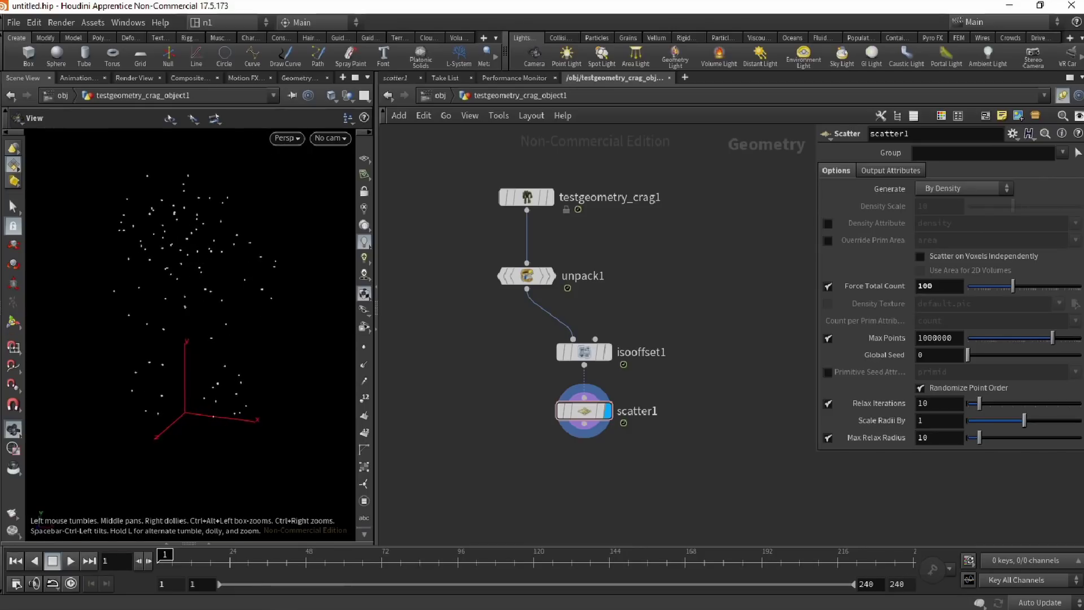
alt+middle_drag(237, 429, 243, 464)
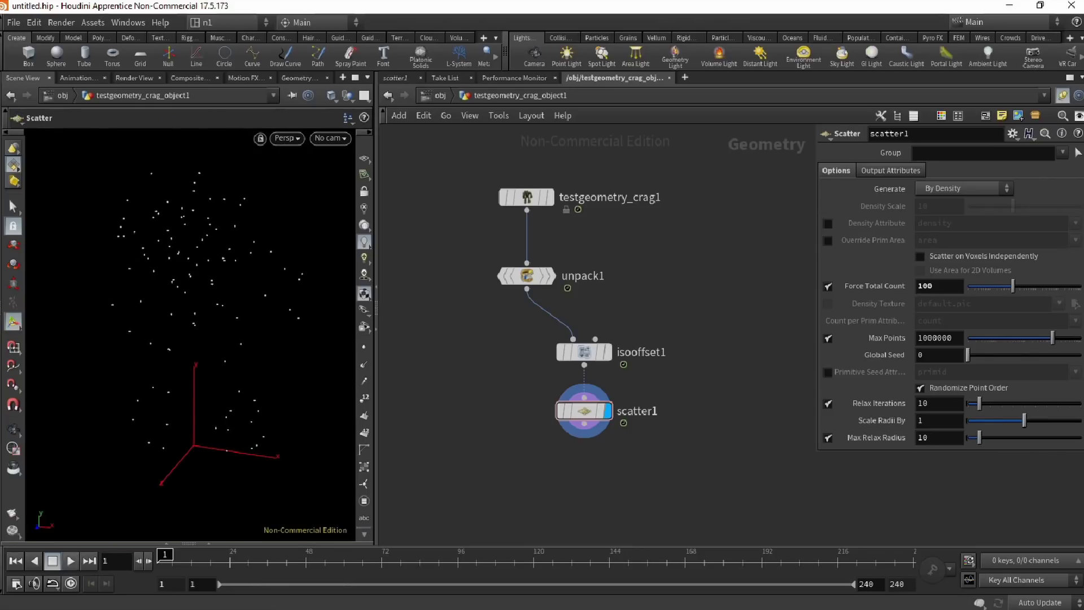
Play the animation for a few frames to check how the scattered points move, and return to frame 1.
click(71, 561)
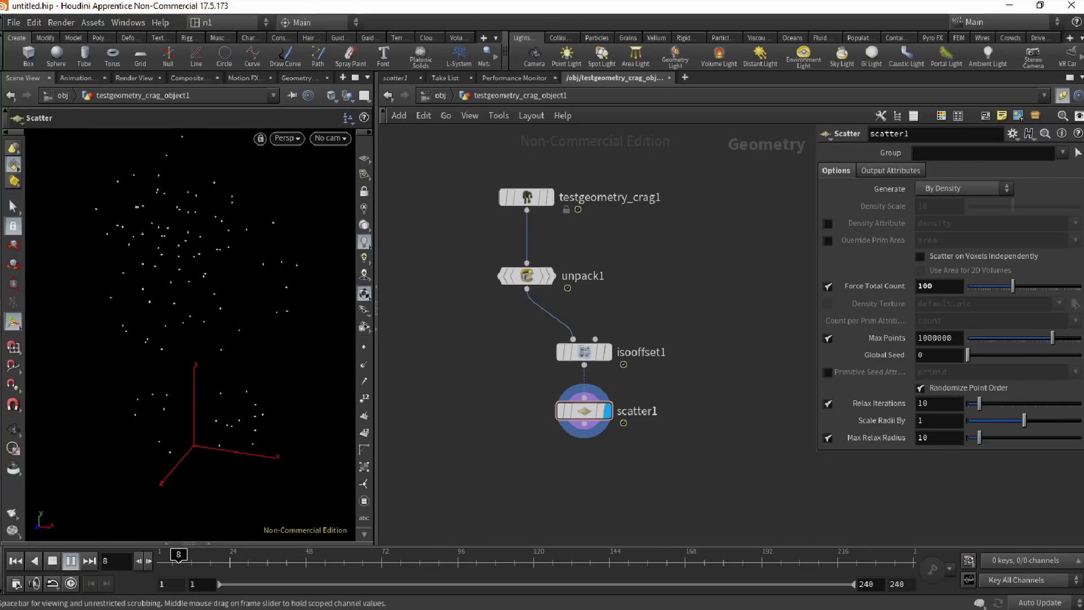
click(52, 561)
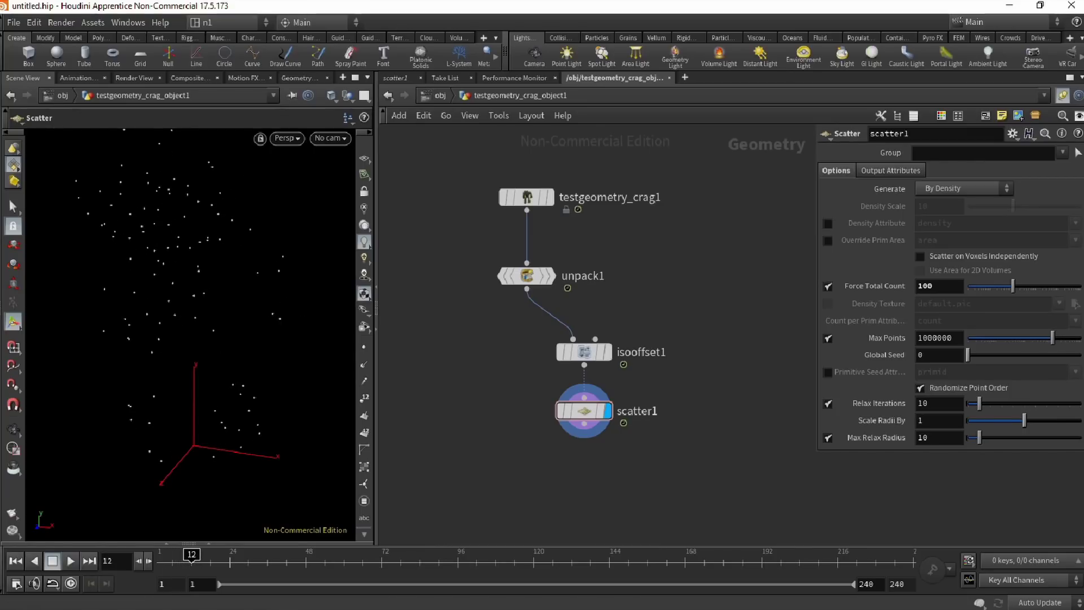
alt+middle_drag(225, 339, 229, 356)
alt+right_drag(230, 356, 211, 339)
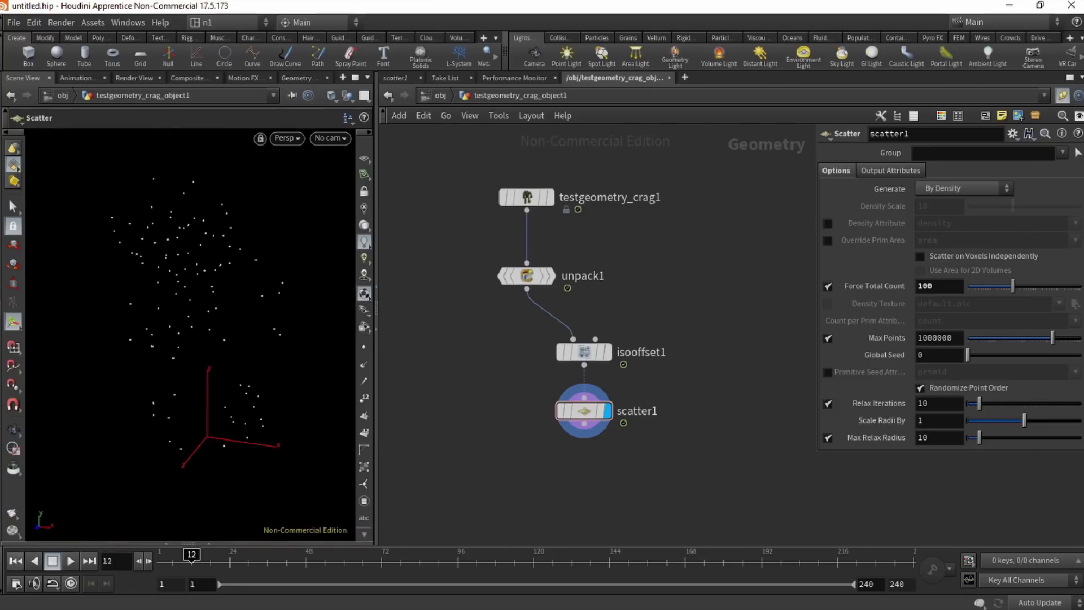
key(ctrl+Up)
Insert a Time Shift node between Unpack and IsoOffset and delete its Frame channel so it holds frame 1.
mouse_move(599, 316)
middle_down()
mouse_move(602, 305)
mouse_move(603, 325)
middle_up()
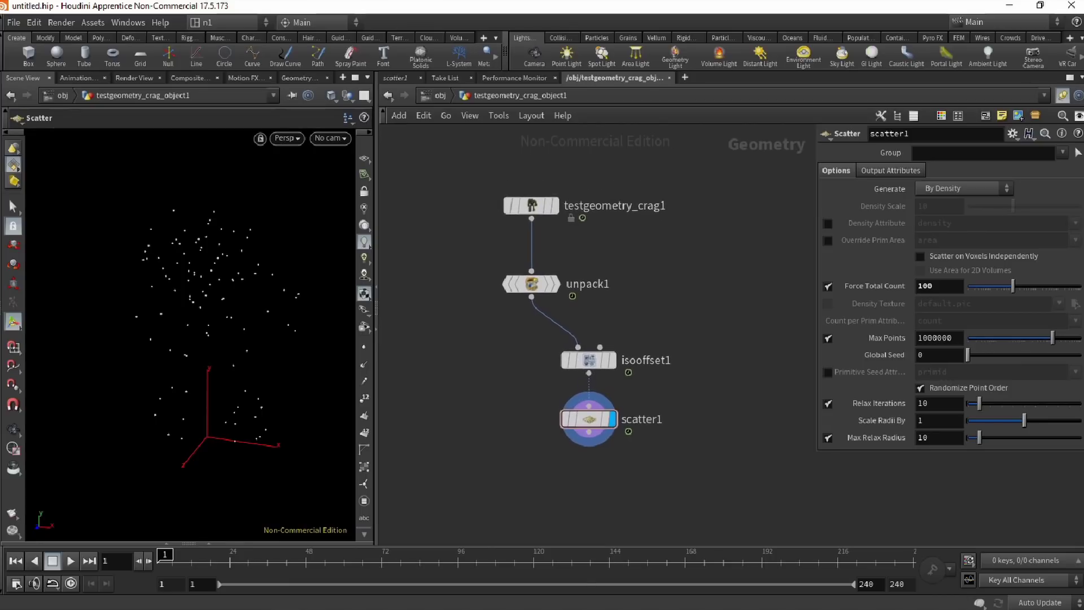
key(Tab)
text(timesh)
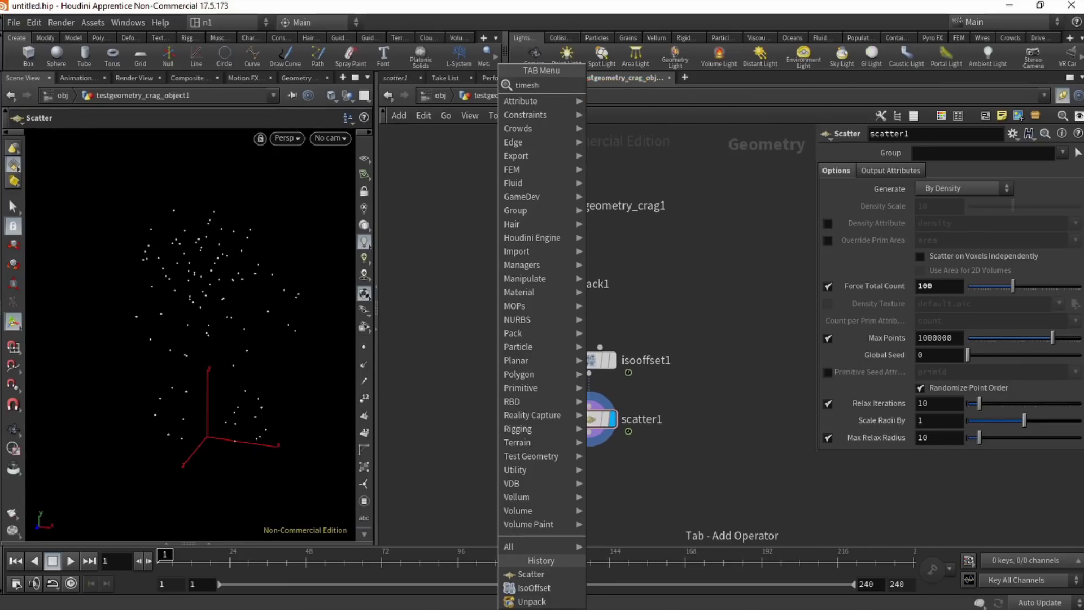
key(Return)
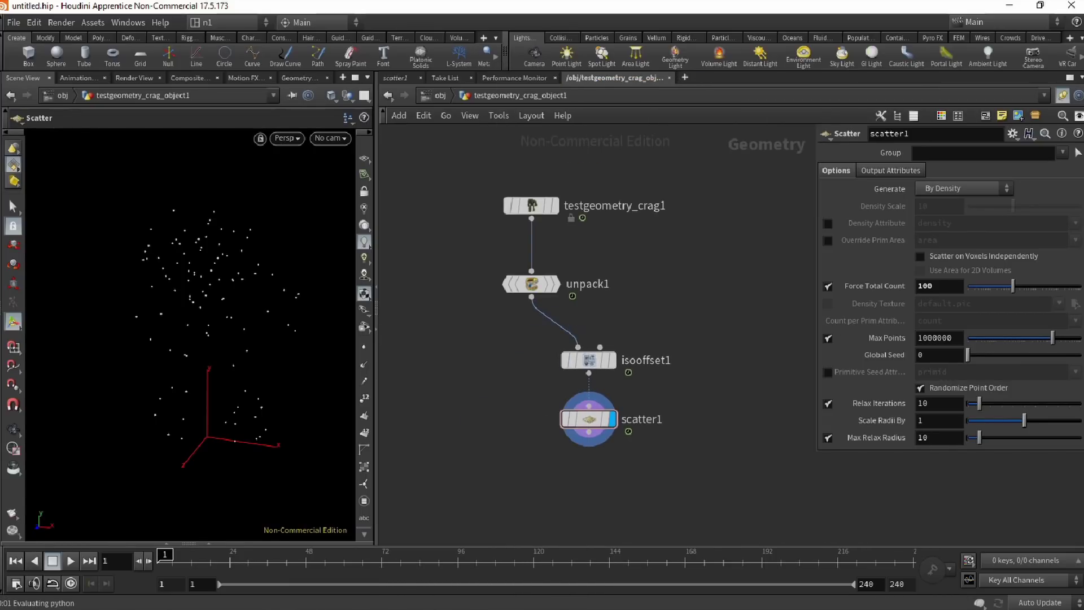
click(541, 332)
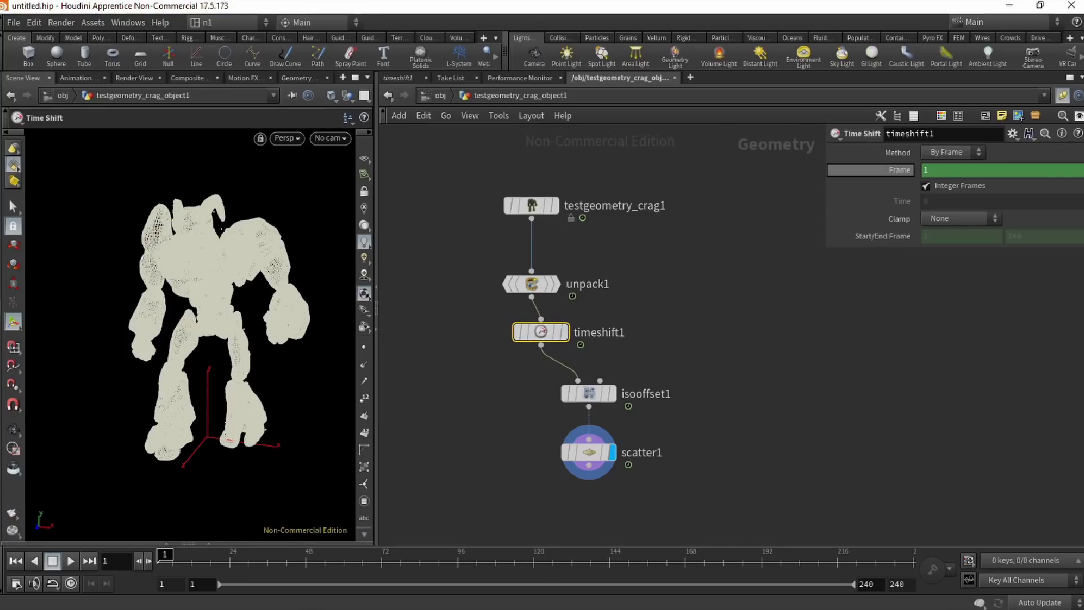
right_click(890, 170)
click(926, 324)
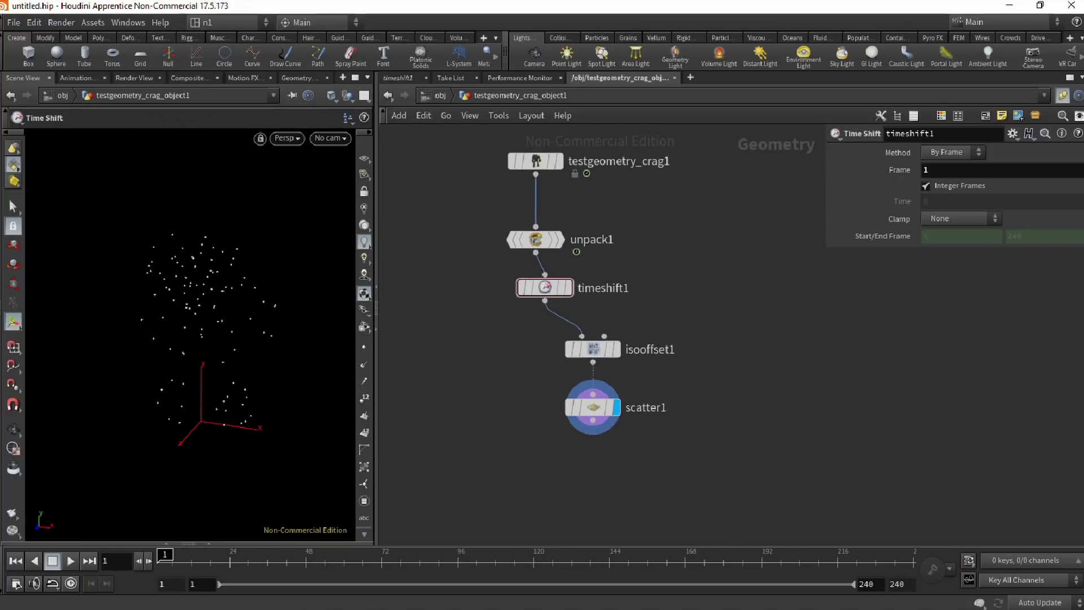
Add a Voronoi Fracture node with Time Shift wired to its first input and Scatter to its second, and display it.
key(Tab)
text(vor)
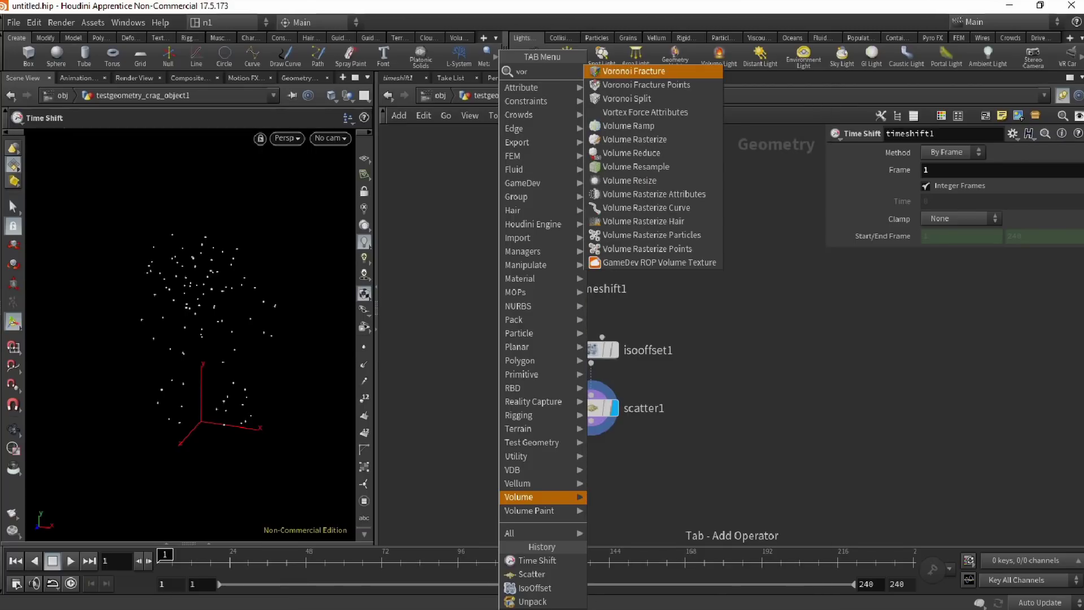
key(Return)
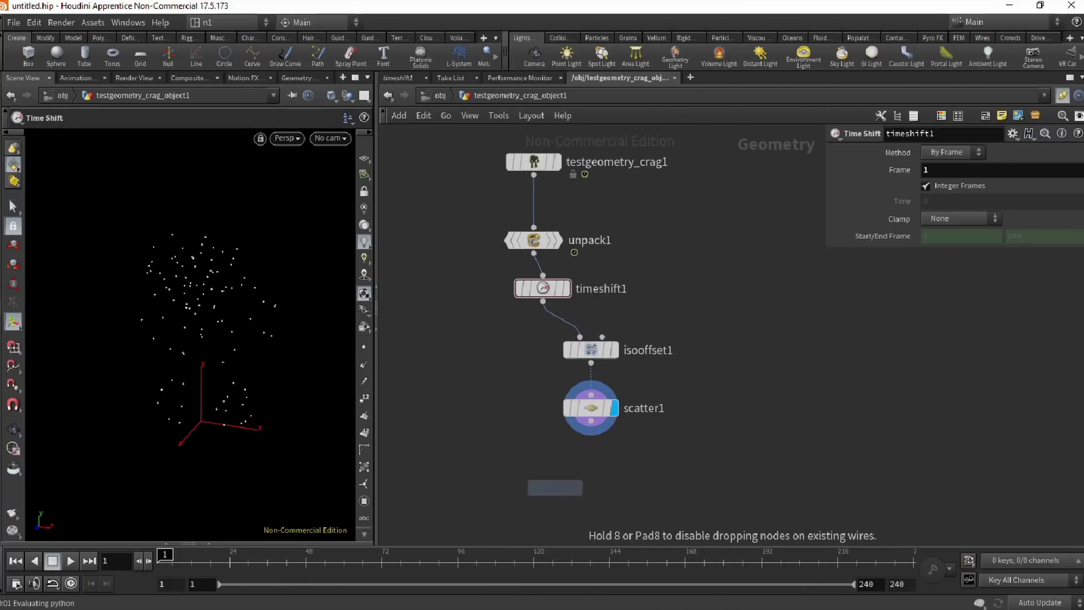
click(551, 489)
click(540, 475)
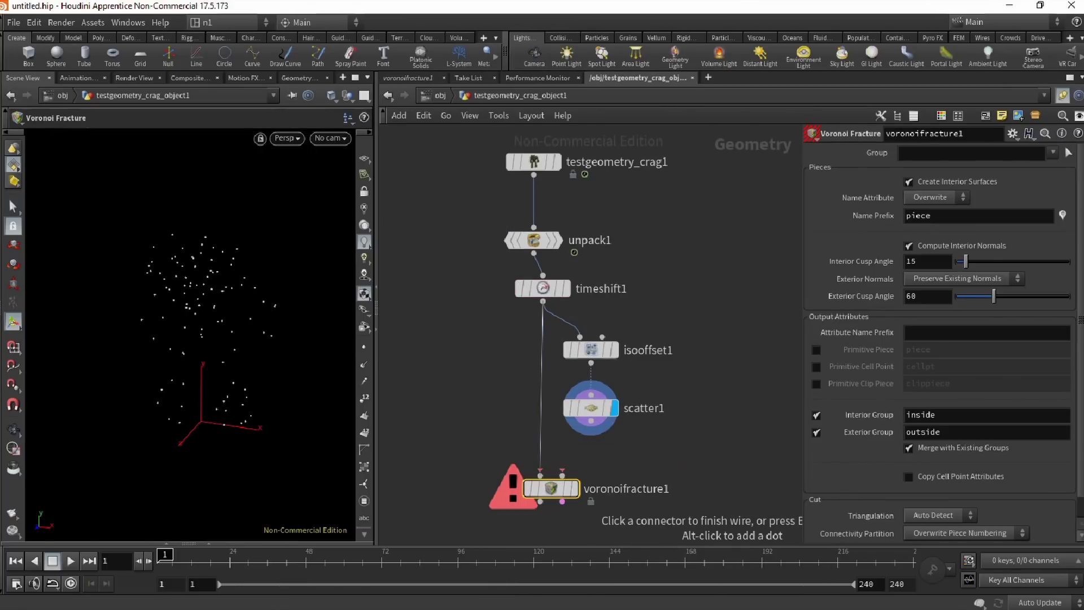
click(543, 302)
click(562, 476)
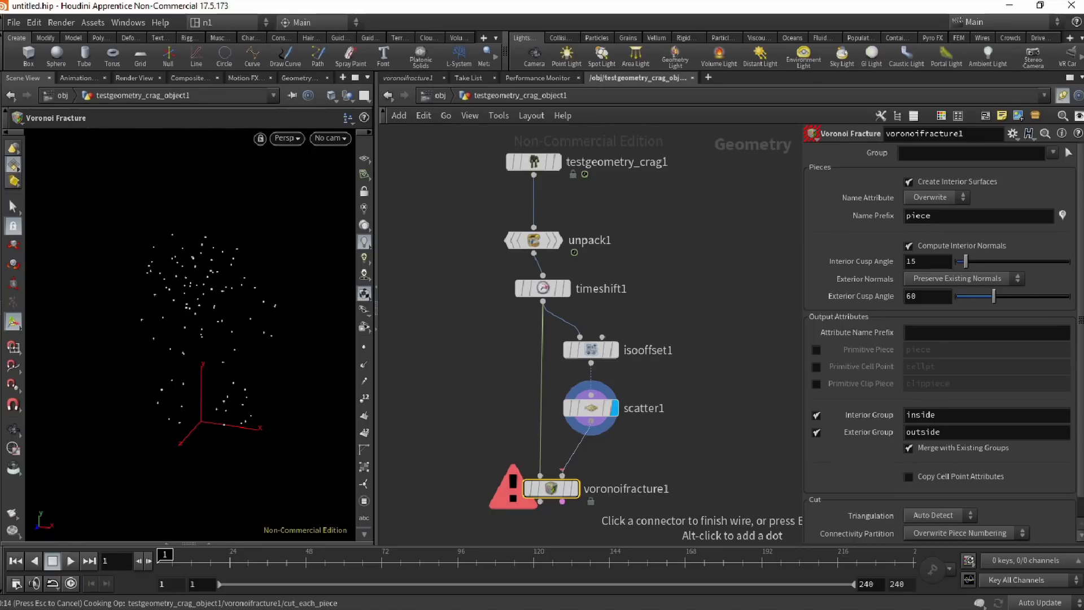
middle_drag(621, 339, 626, 350)
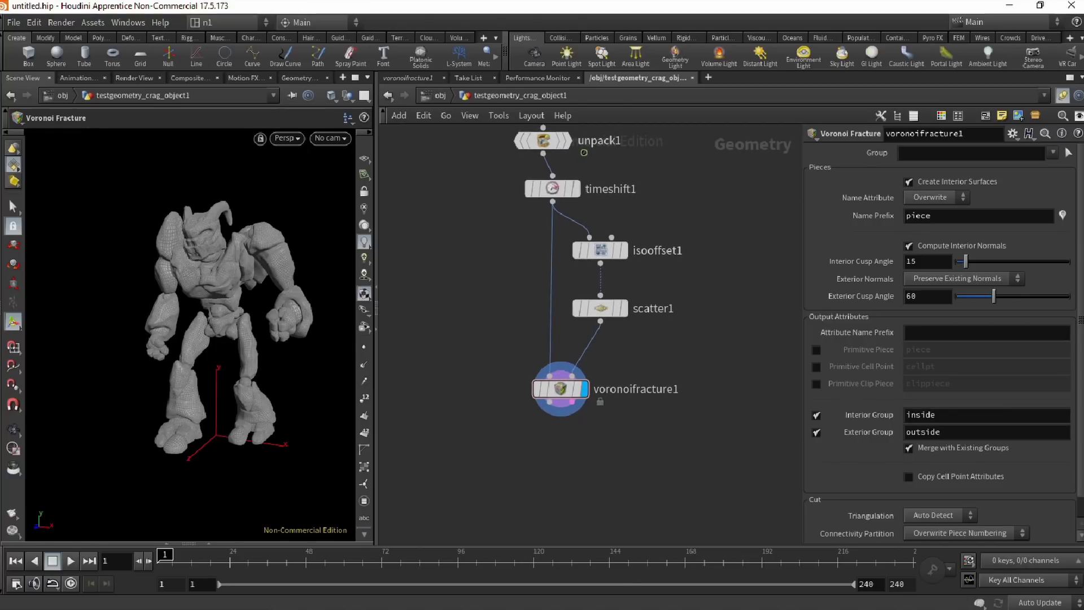
Add an Exploded View node below Voronoi Fracture, wire it in, and display it to inspect the fractured pieces.
key(Tab)
text(explo)
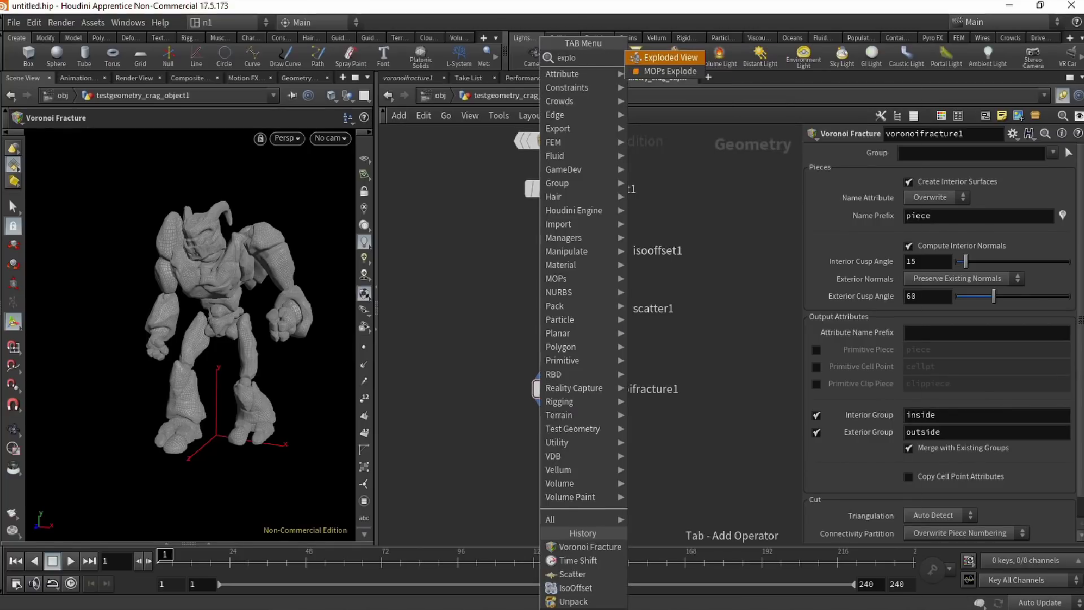
key(Return)
click(543, 473)
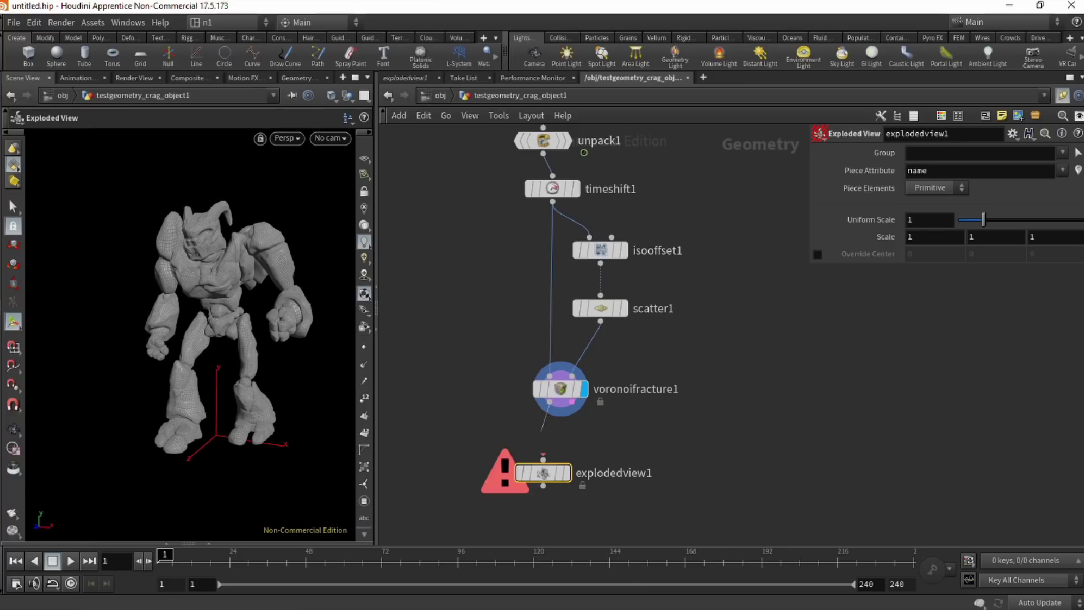
drag(541, 430, 543, 459)
click(567, 473)
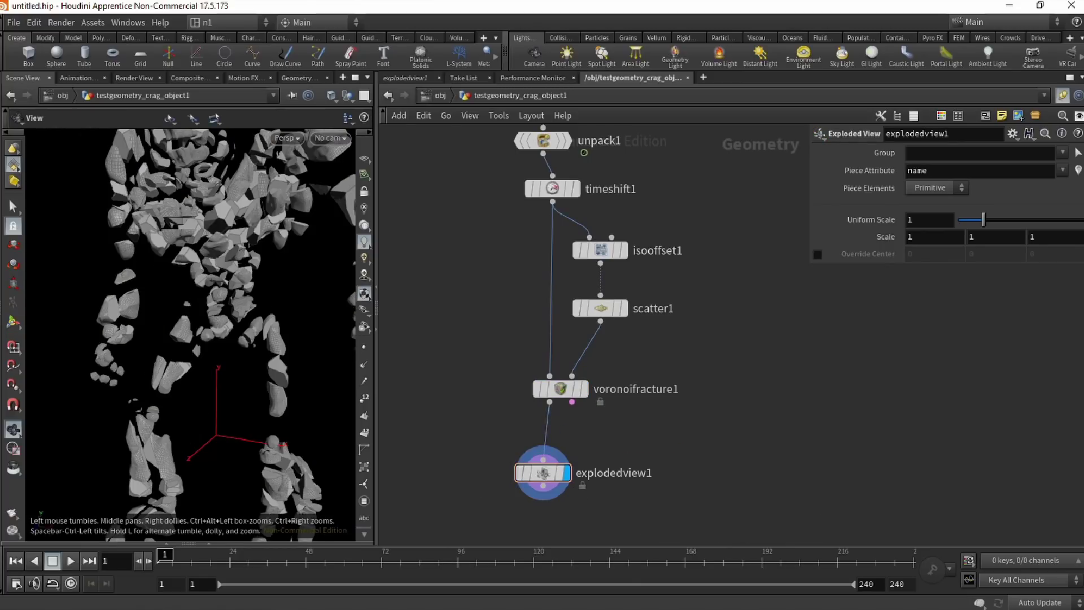
scroll(282, 350, down, 5)
mouse_move(192, 339)
mouse_down()
mouse_move(299, 338)
mouse_move(189, 339)
mouse_up()
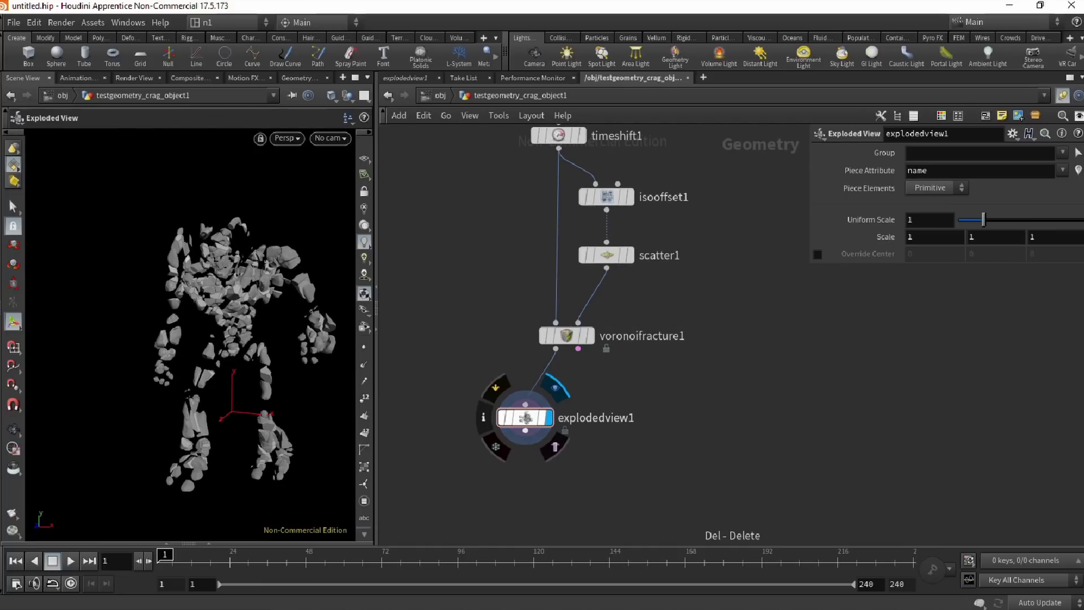
Delete the Exploded View node and go back to displaying the Voronoi Fracture result.
click(588, 336)
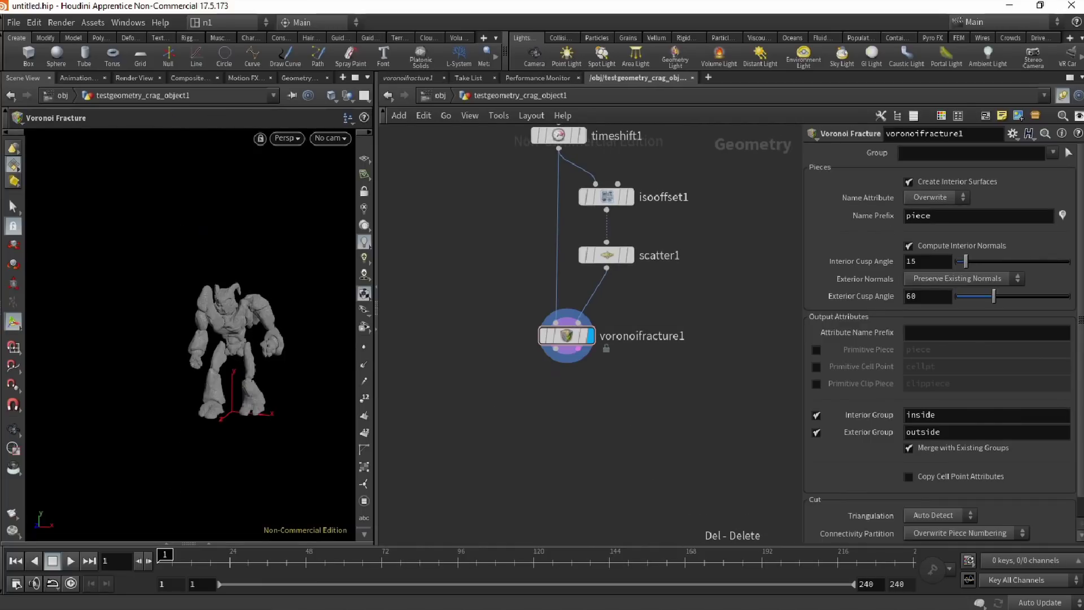
middle_drag(627, 372, 581, 458)
key(alt)
scroll(270, 398, up, 5)
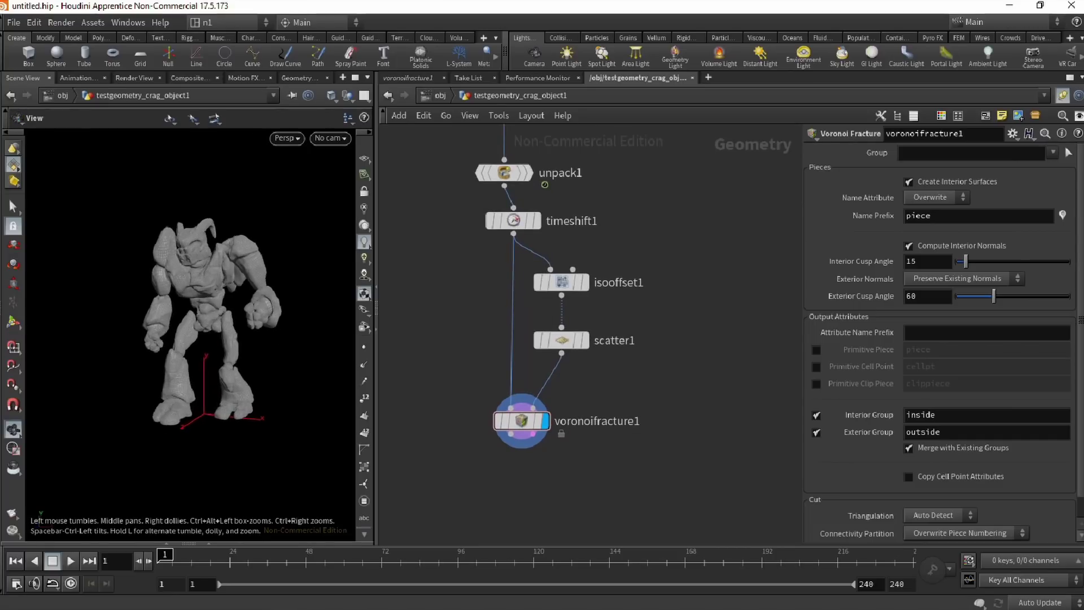
mouse_move(271, 398)
alt+mouse_down()
mouse_move(261, 421)
mouse_move(261, 408)
alt+mouse_up()
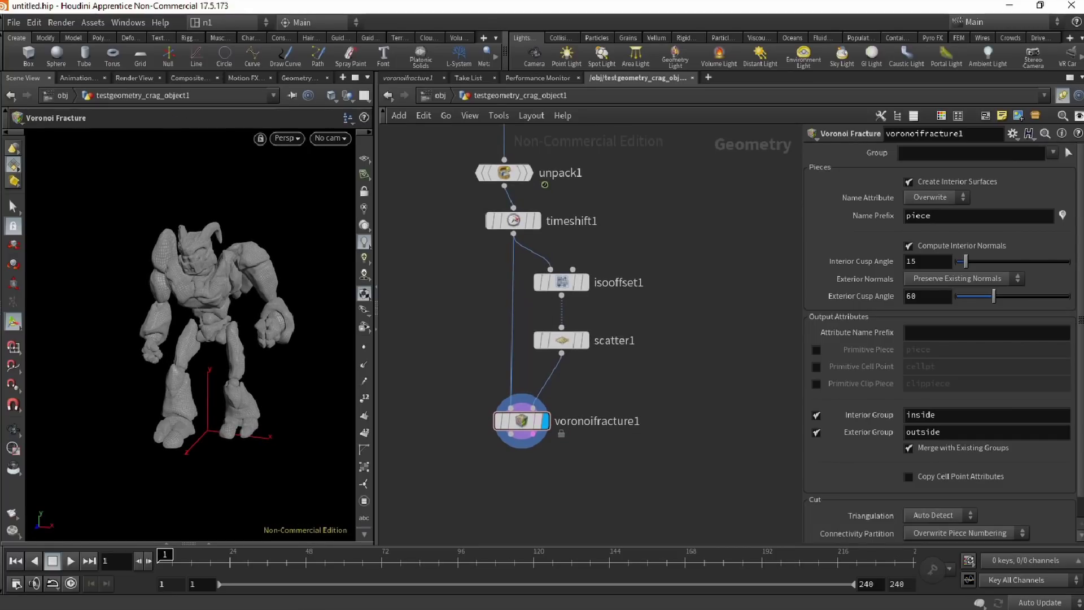
Scrub the first few frames to check the fractured geometry and align the Time Shift node directly beneath Unpack.
middle_drag(587, 384, 585, 380)
mouse_move(166, 561)
mouse_down()
mouse_move(196, 560)
mouse_move(158, 560)
mouse_up()
middle_drag(565, 304, 568, 348)
drag(515, 259, 506, 262)
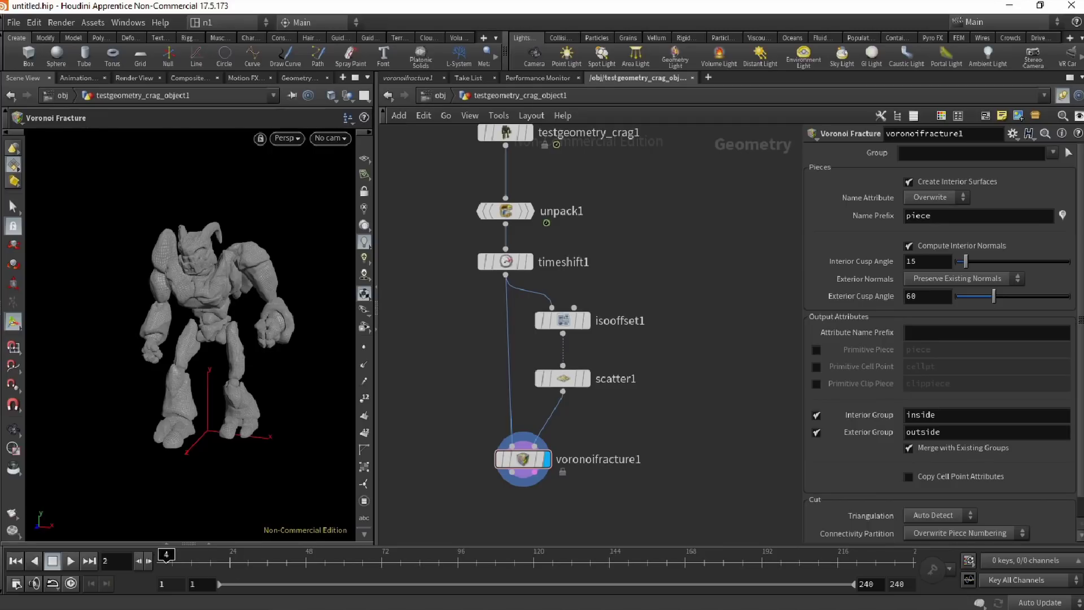
drag(166, 561, 158, 561)
Frame the fractured character more closely and move the Unpack node up nearer to the Crag test geometry node.
alt+middle_drag(208, 327, 211, 344)
alt+right_drag(211, 344, 254, 338)
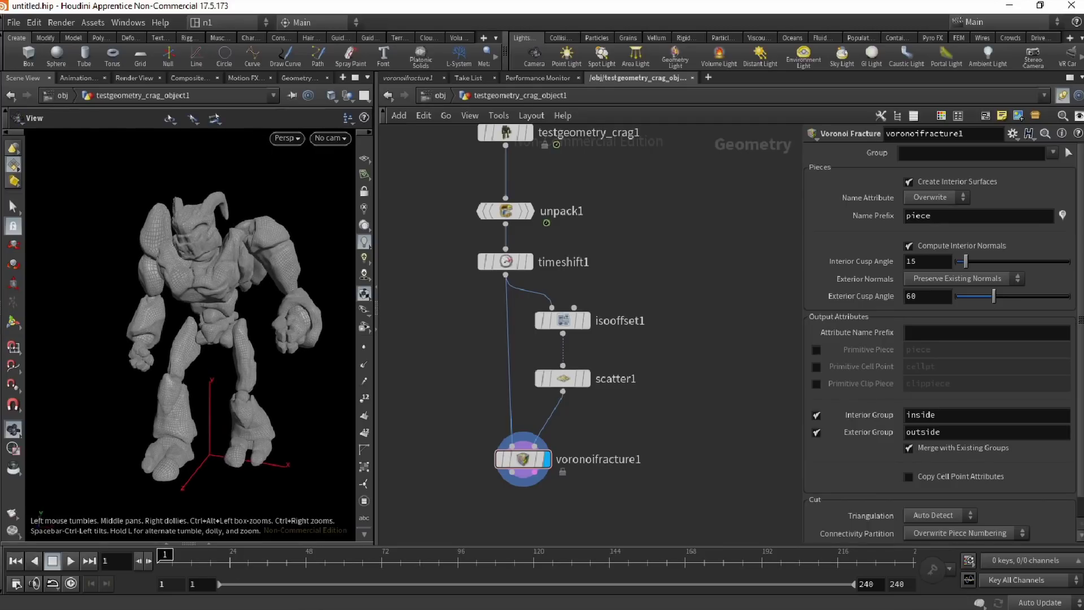
key(Return)
middle_drag(621, 317, 614, 354)
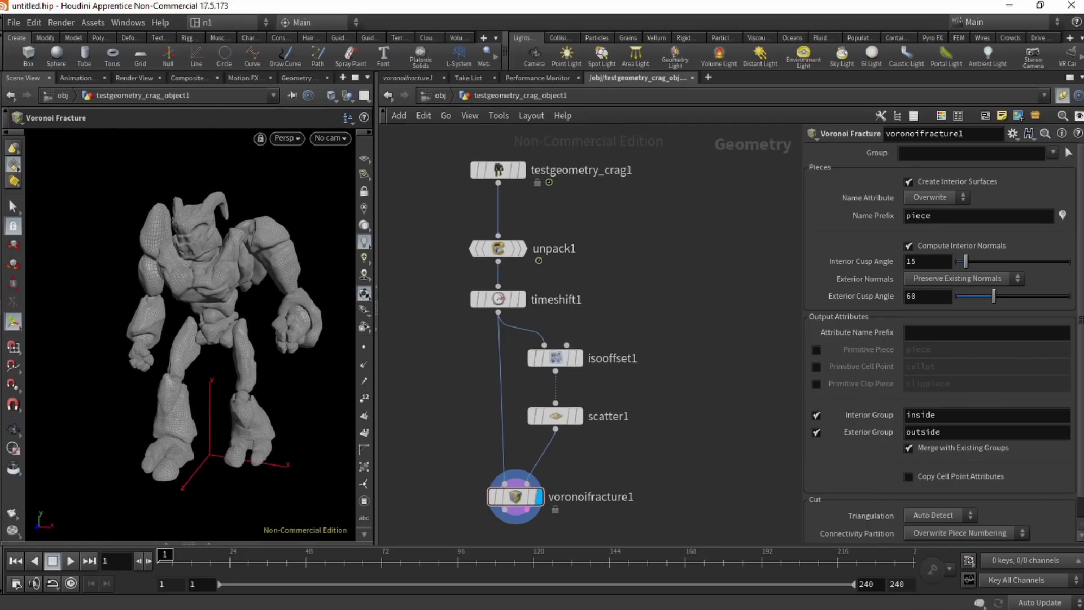
drag(498, 249, 498, 228)
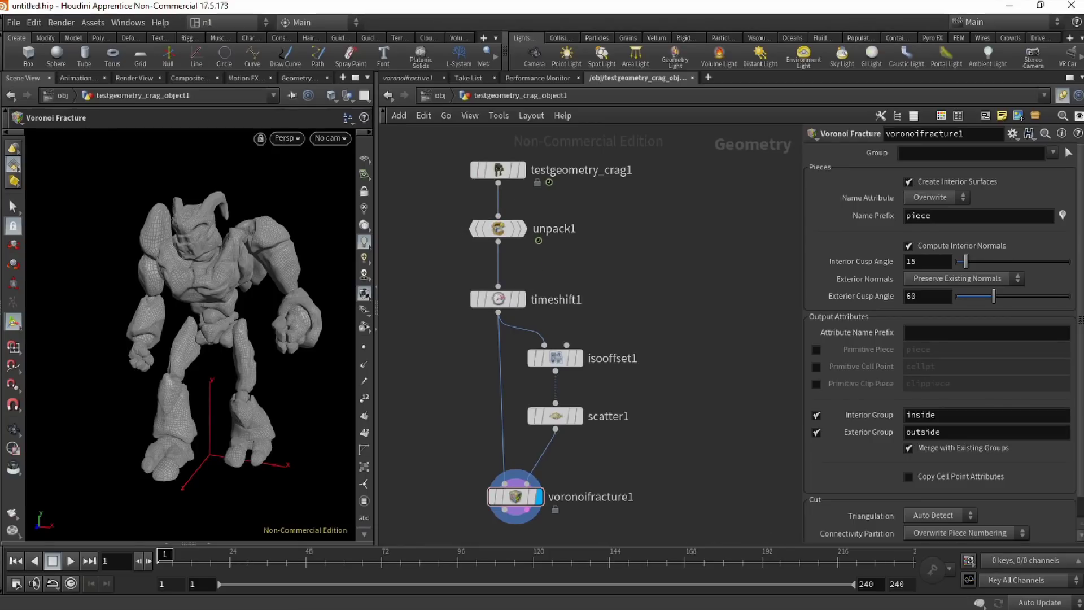
Add a Point Deform node below and beside the Voronoi Fracture node.
middle_drag(638, 316, 626, 279)
scroll(638, 249, down, 1)
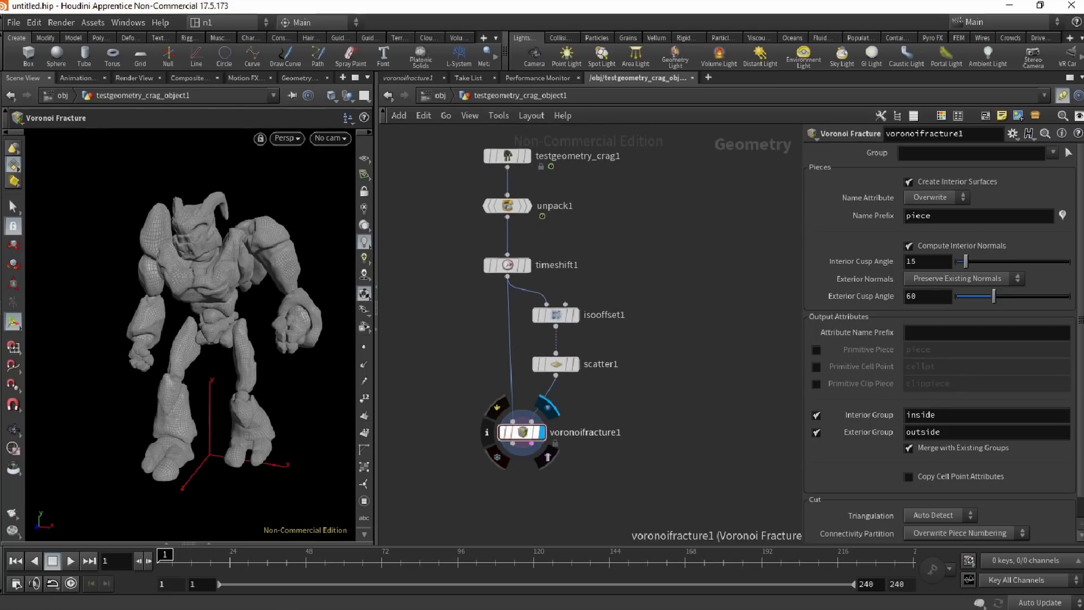
middle_drag(621, 378, 592, 360)
key(Tab)
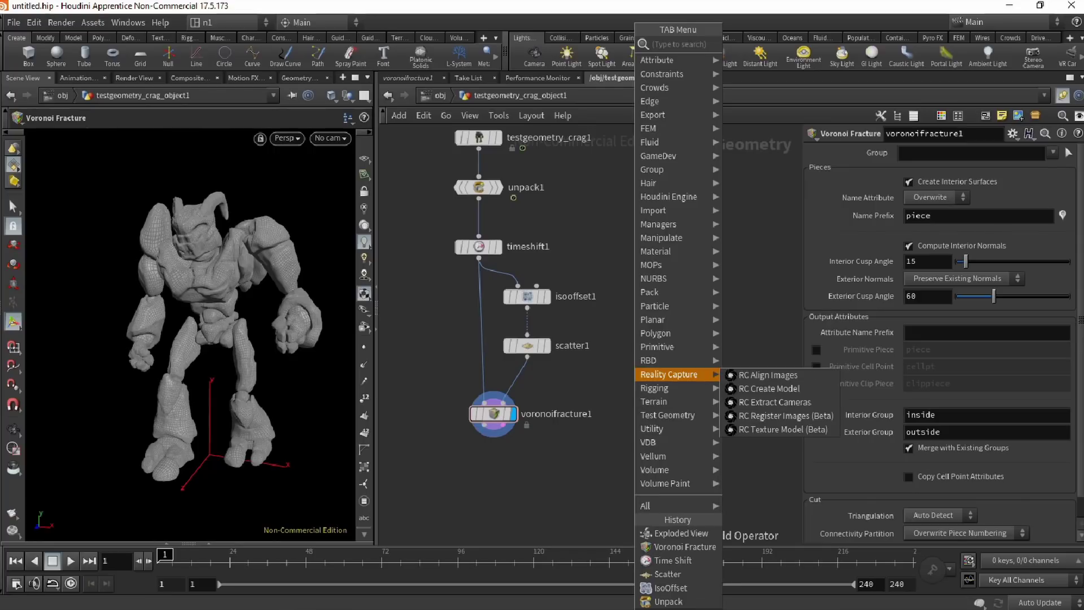
text(point)
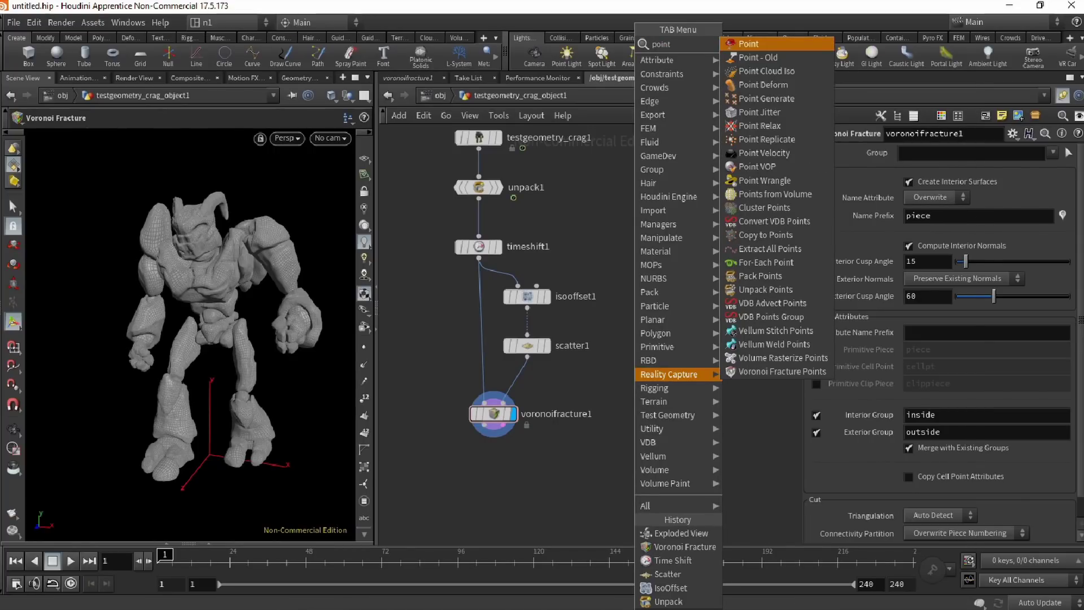
key(Return)
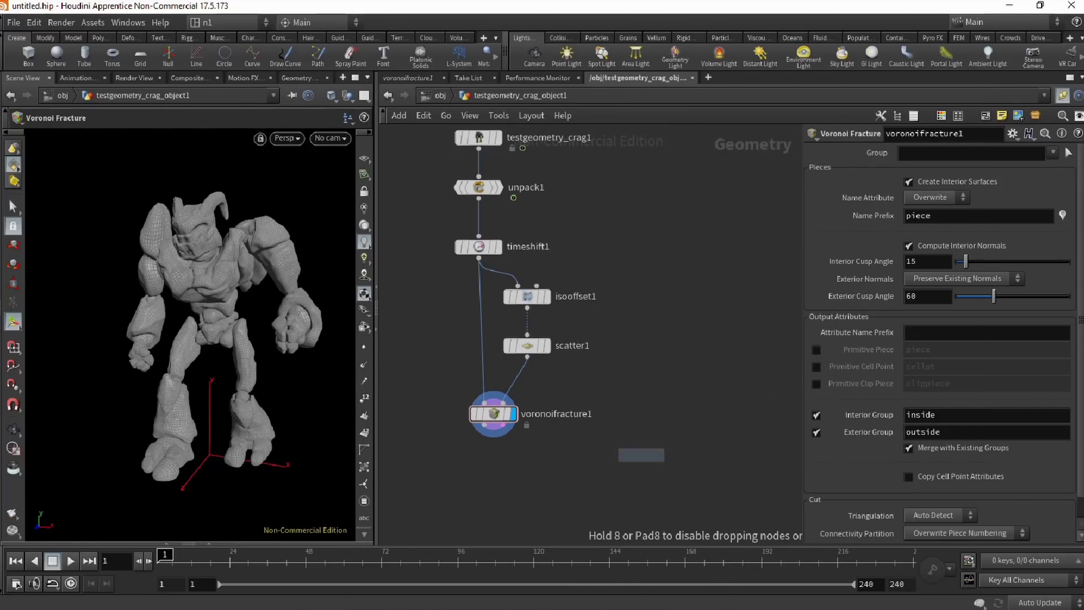
click(652, 463)
mouse_move(652, 463)
middle_down()
mouse_move(660, 481)
mouse_move(642, 482)
middle_up()
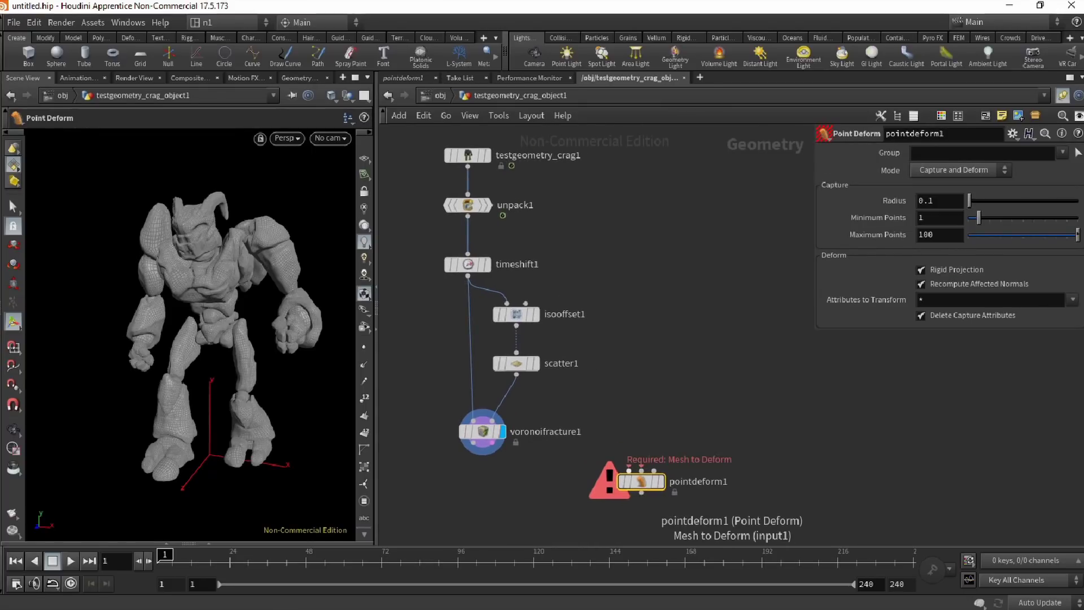
Wire Voronoi Fracture into the Point Deform node's Mesh to Deform input and Time Shift into its second input.
click(629, 470)
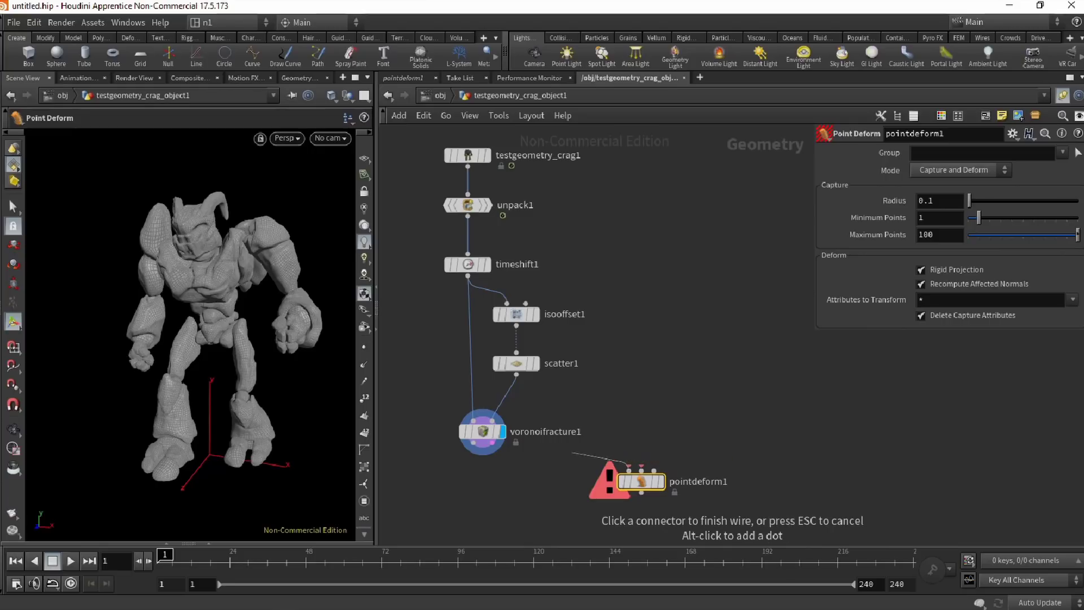
click(482, 447)
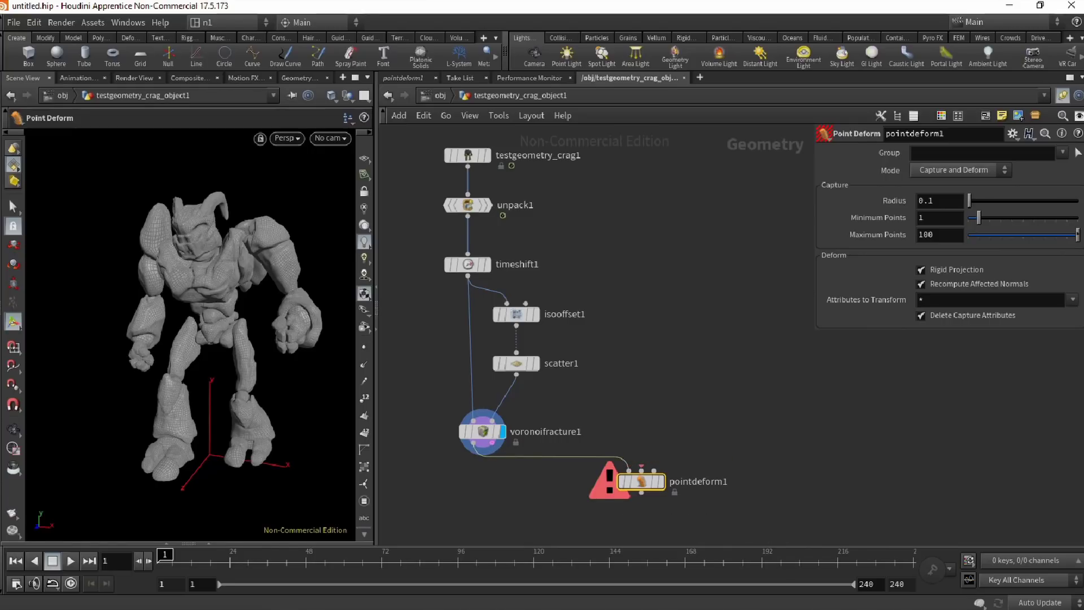
middle_drag(642, 470, 633, 472)
click(632, 472)
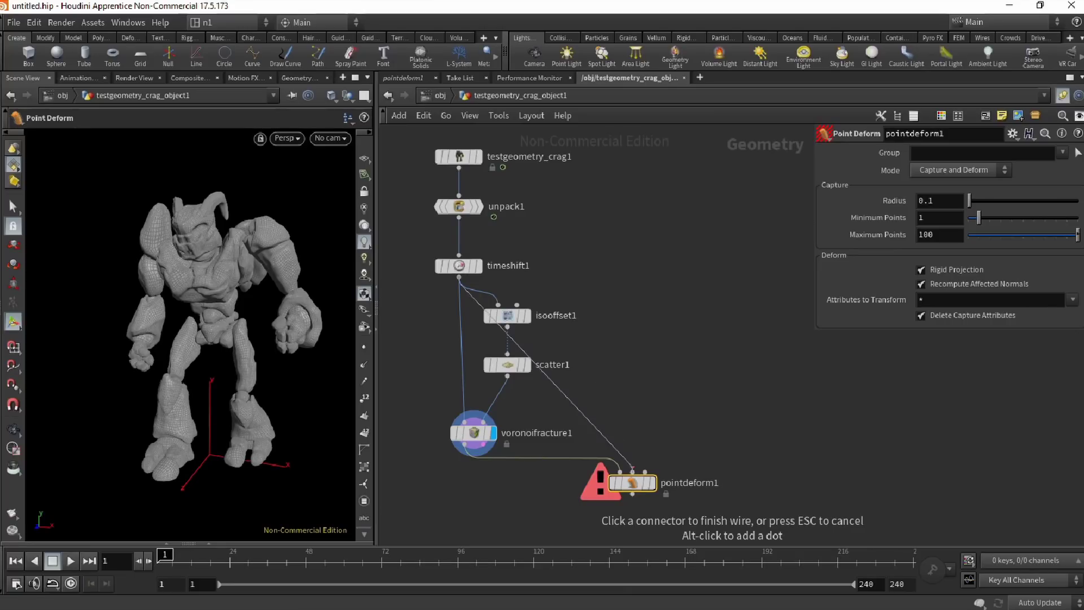
click(459, 278)
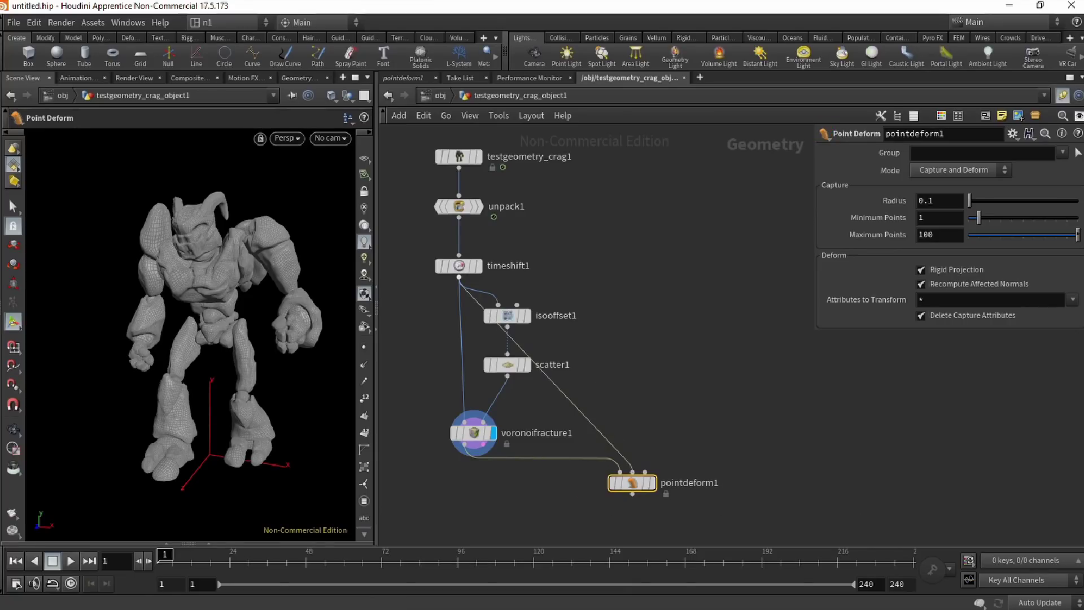
Wire the Time Shift node's output into the Point Deform node's third input as well.
middle_drag(459, 277, 447, 296)
click(633, 490)
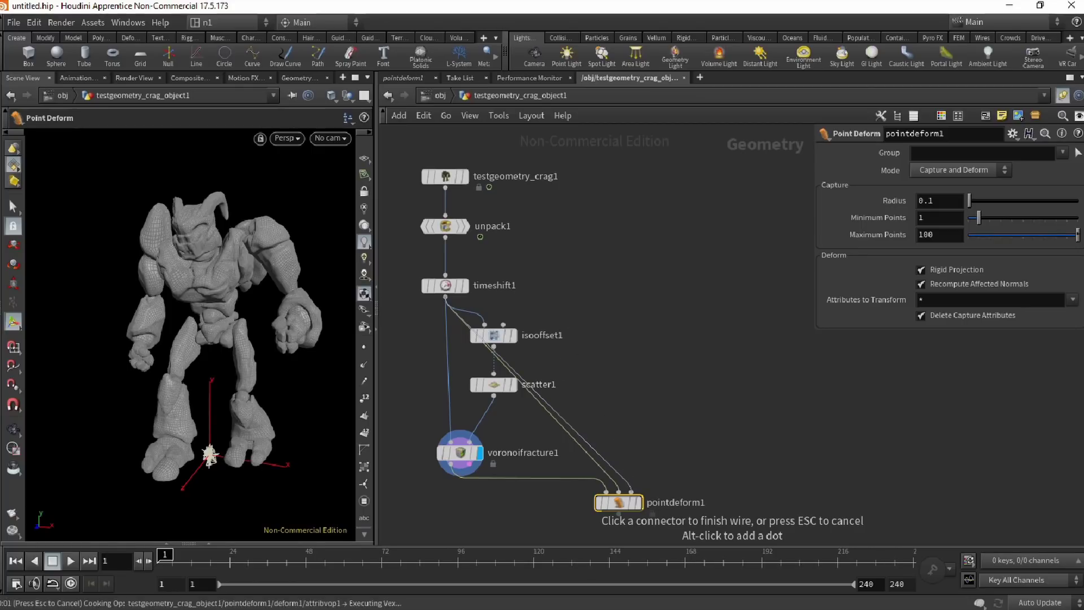
click(446, 297)
middle_drag(446, 296, 454, 273)
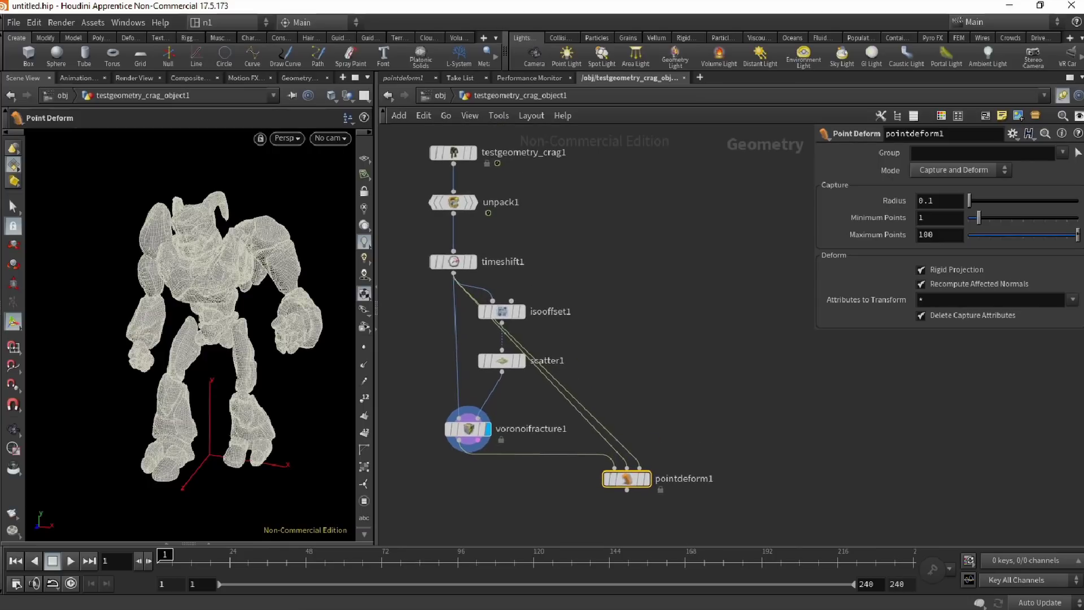
Rewire the Point Deform node's third input so it comes from the Unpack node's output instead of Time Shift.
click(639, 468)
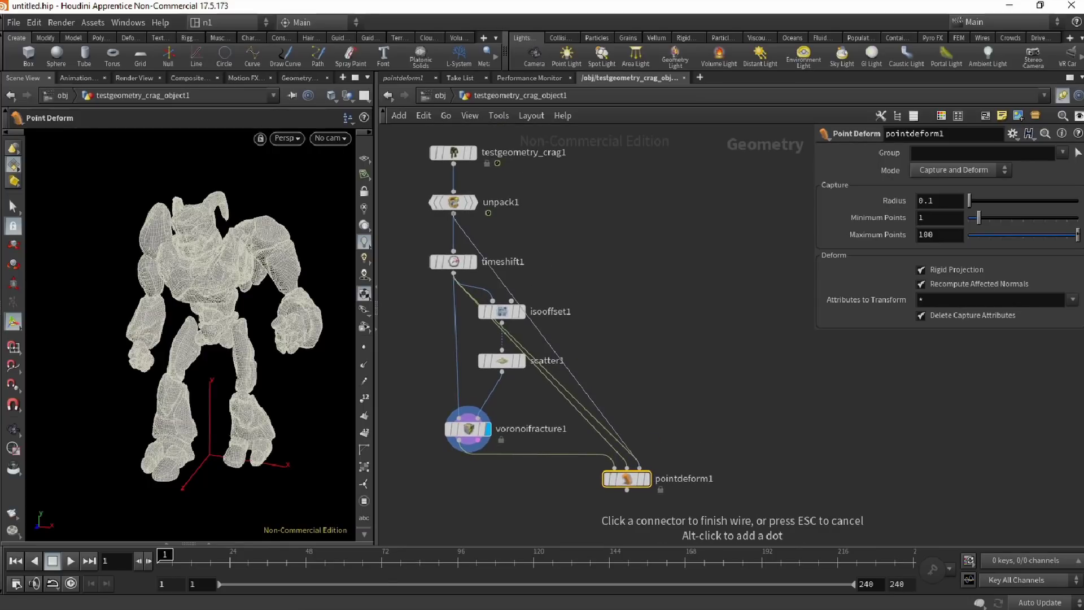
click(454, 214)
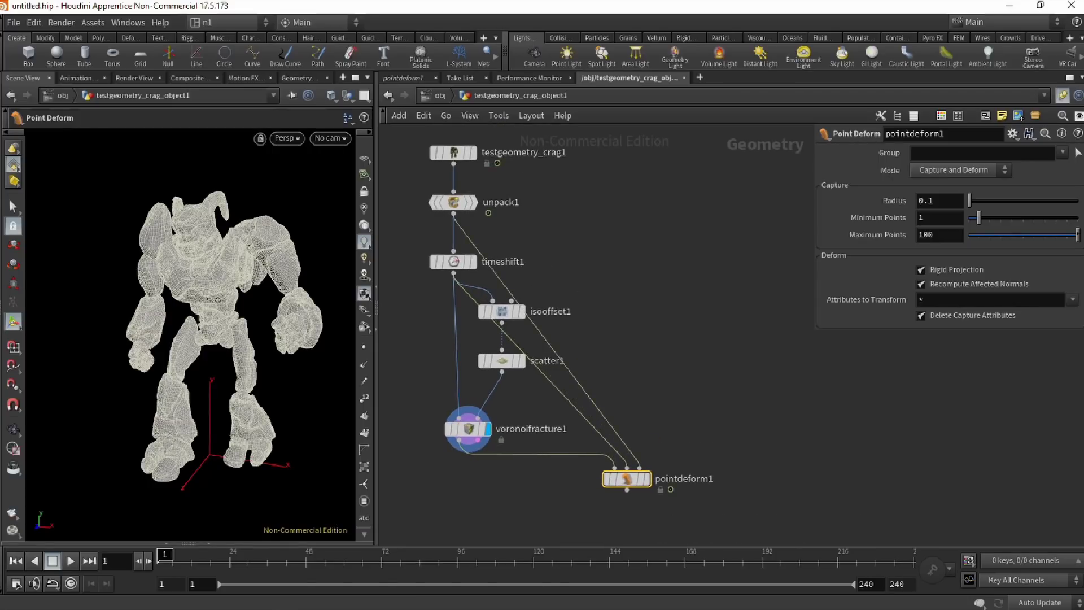
middle_drag(468, 429, 459, 392)
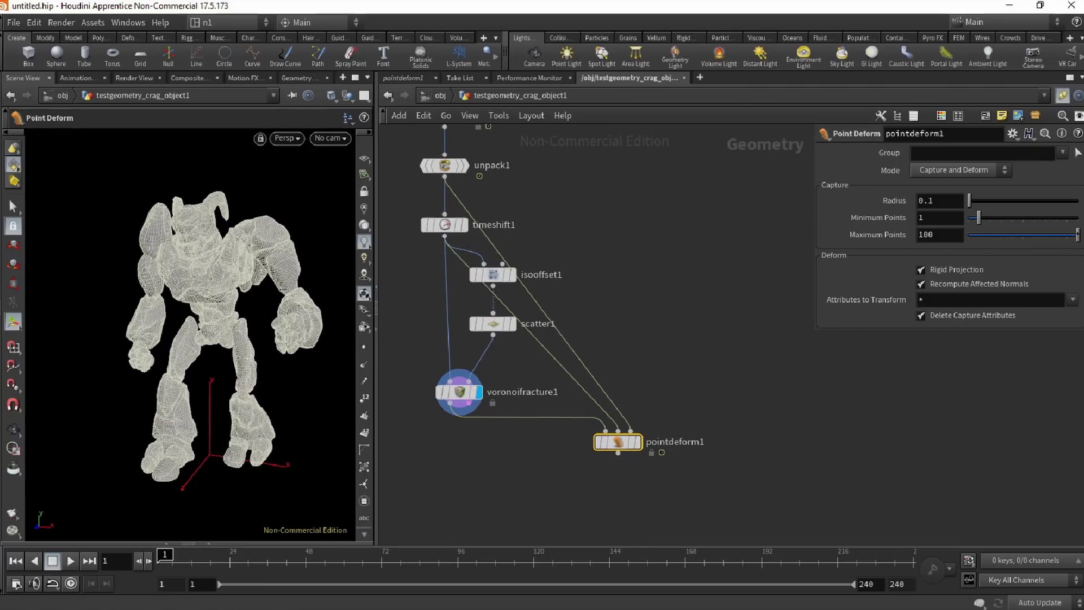
Display the Point Deform node, play the animation to check the deformed pieces, and return to frame 1.
click(646, 479)
click(70, 561)
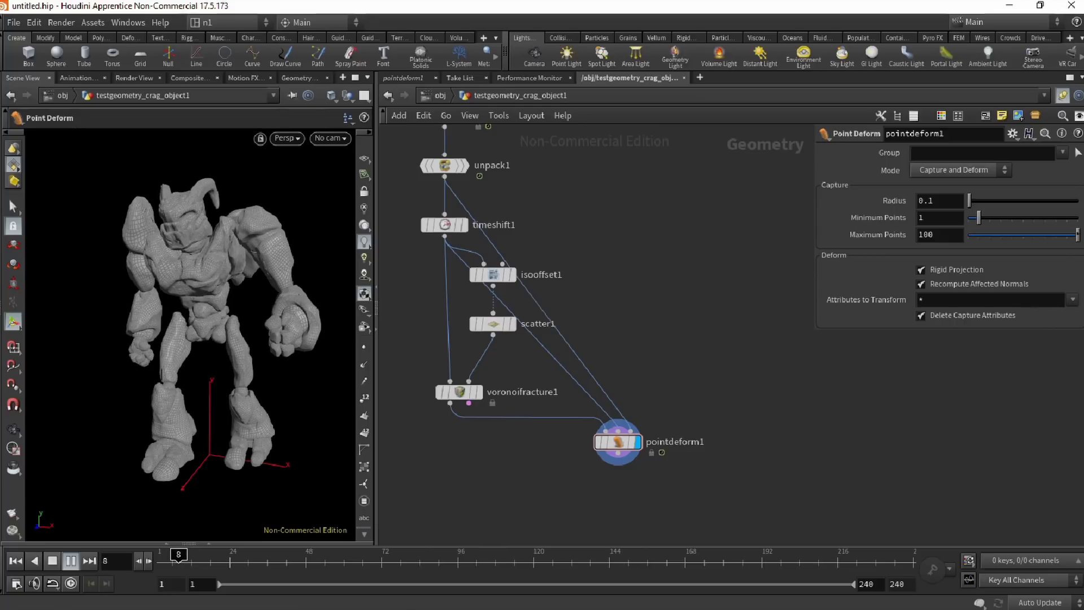
key(Up)
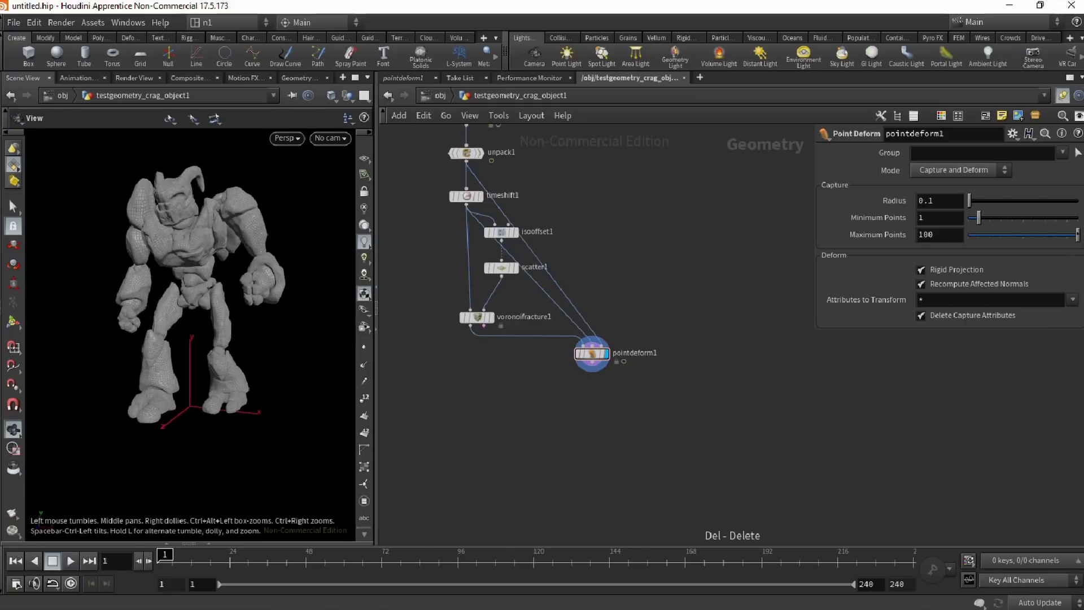
mouse_move(192, 339)
mouse_down()
mouse_move(223, 319)
mouse_move(183, 330)
mouse_move(204, 339)
mouse_up()
scroll(192, 333, up, 3)
scroll(192, 336, up, 2)
key(Return)
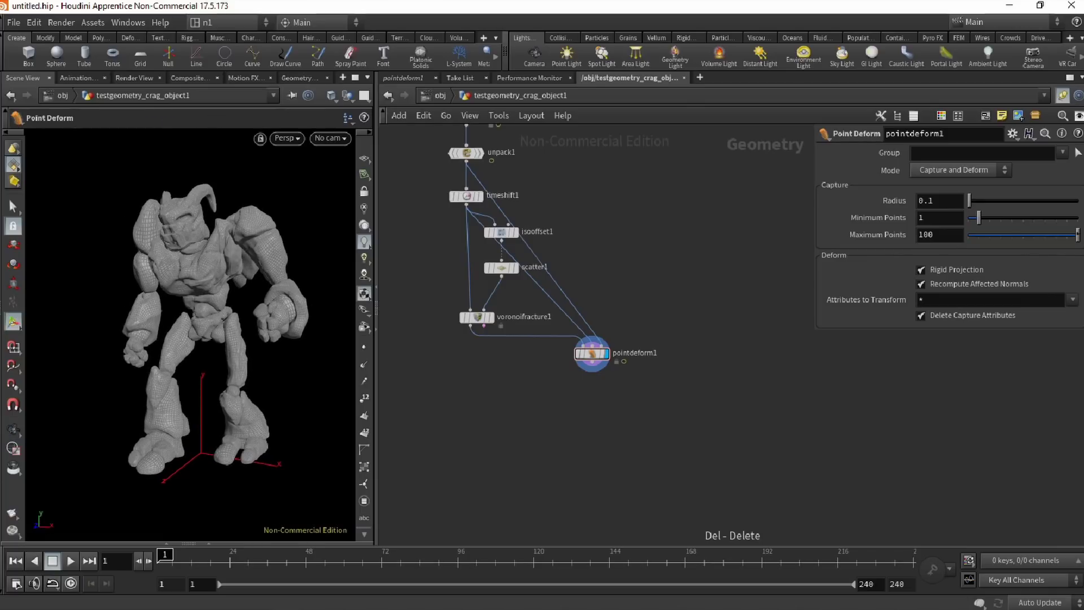
Add a File Cache node below the Point Deform node.
middle_drag(621, 339, 611, 416)
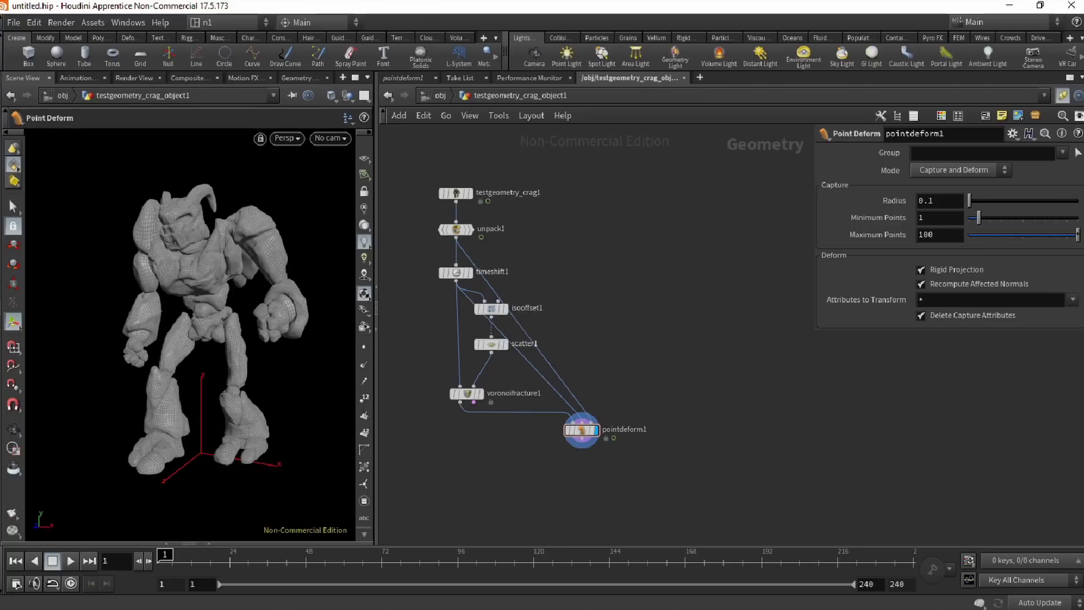
key(Tab)
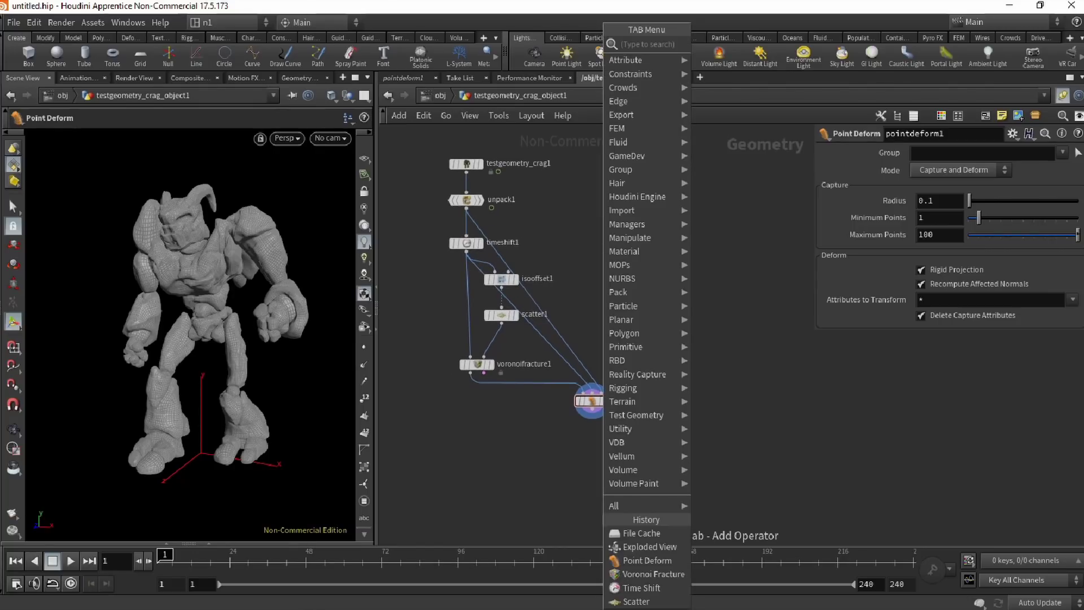
text(gli)
key(BackSpace)
key(BackSpace)
key(BackSpace)
text(file)
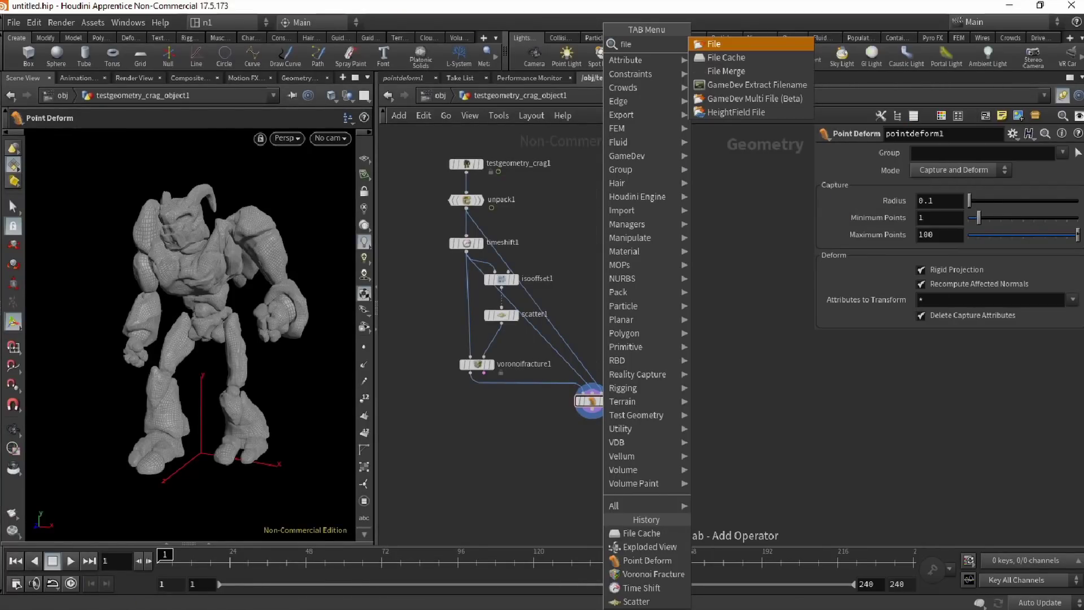
key(Down)
key(Return)
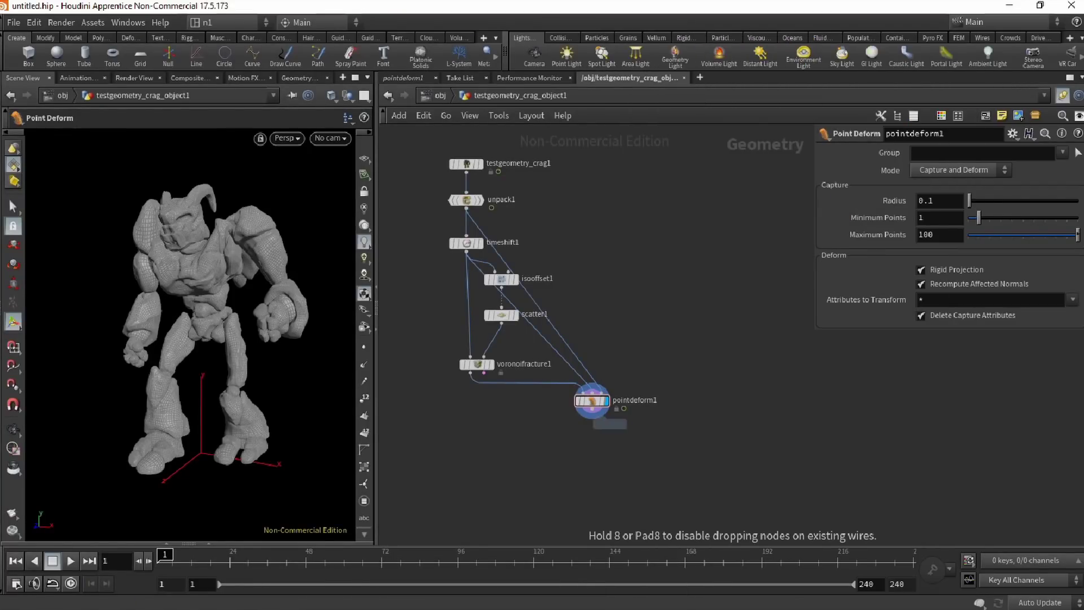
click(587, 457)
middle_drag(588, 458, 578, 454)
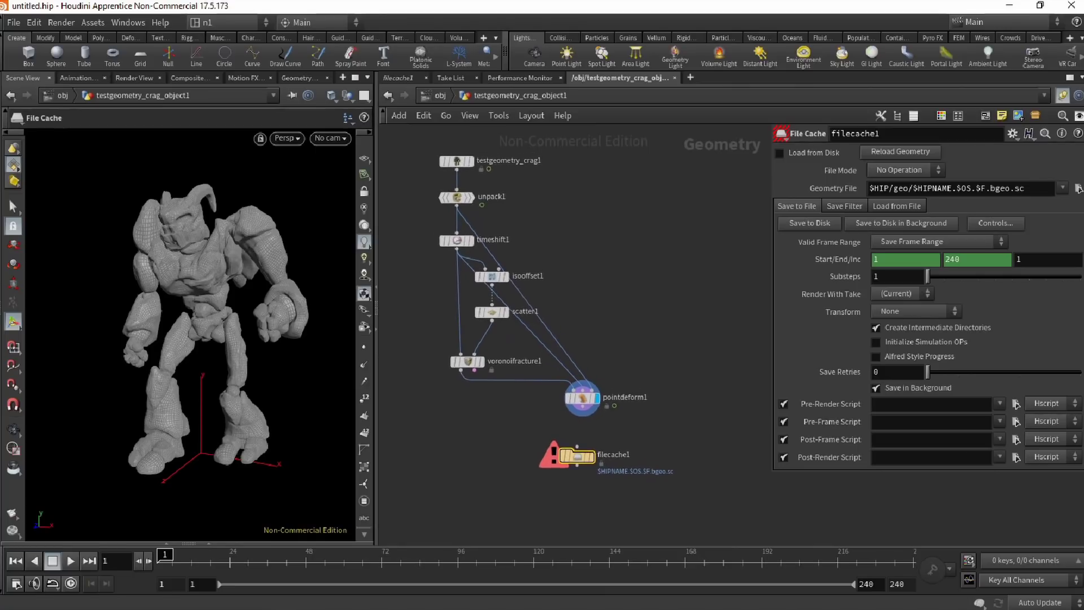
Set the File Cache's geometry file to $HIPNAME.$OS.$F.bgeo.sc inside the $HIP/Desktop/craig_animation_demo folder.
drag(1031, 188, 912, 189)
key(ctrl+c)
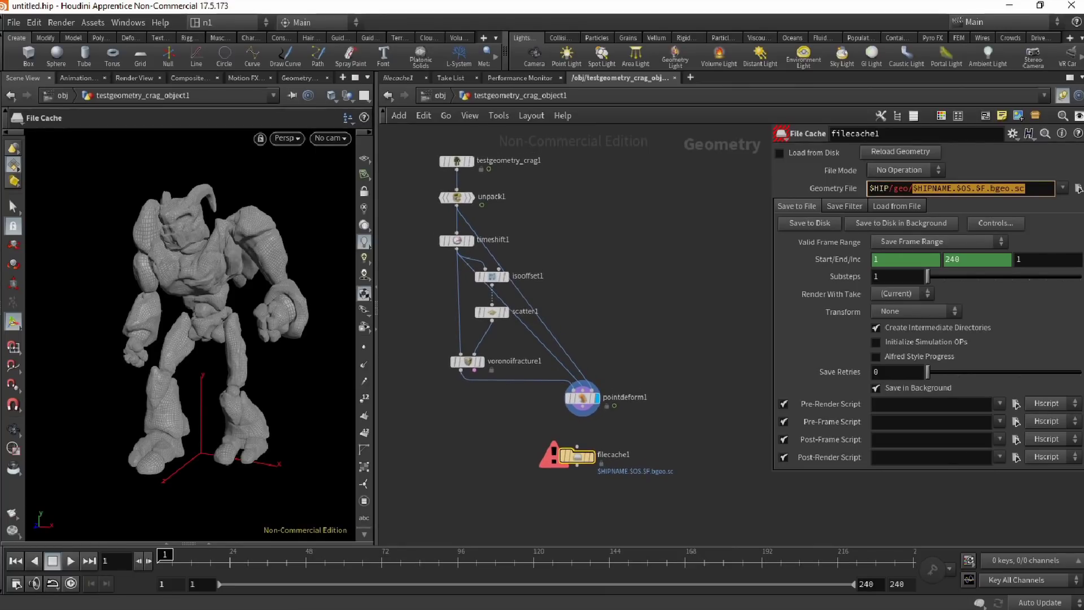
drag(575, 456, 583, 455)
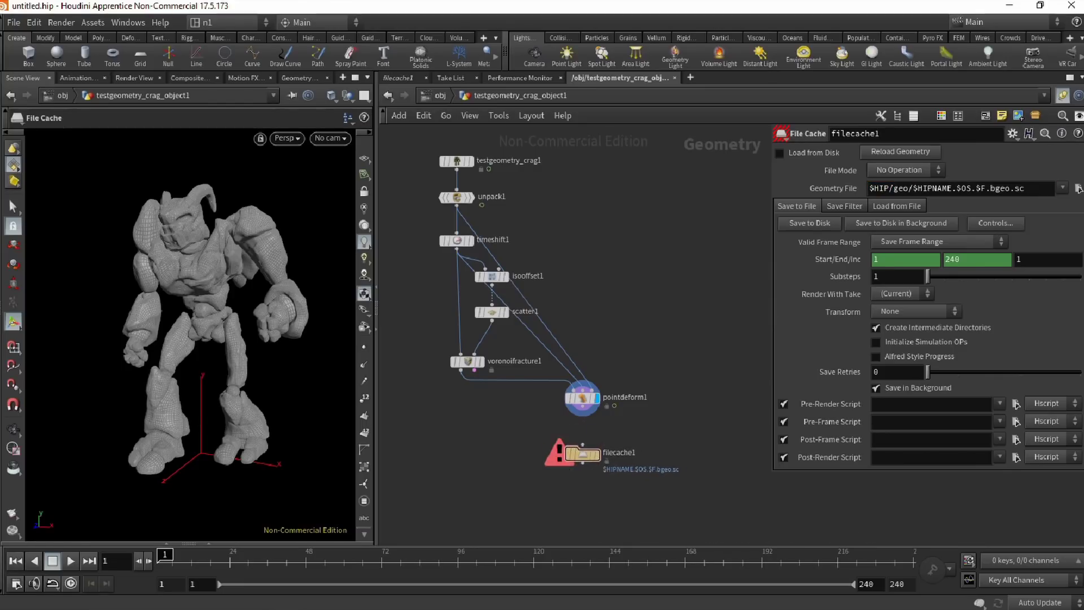
click(1078, 188)
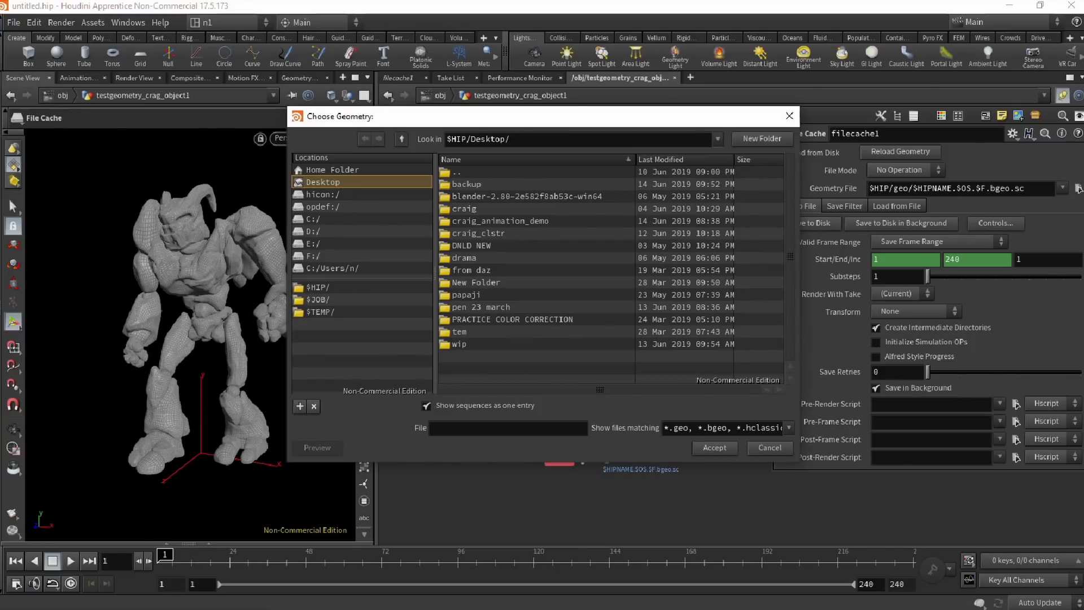
click(501, 220)
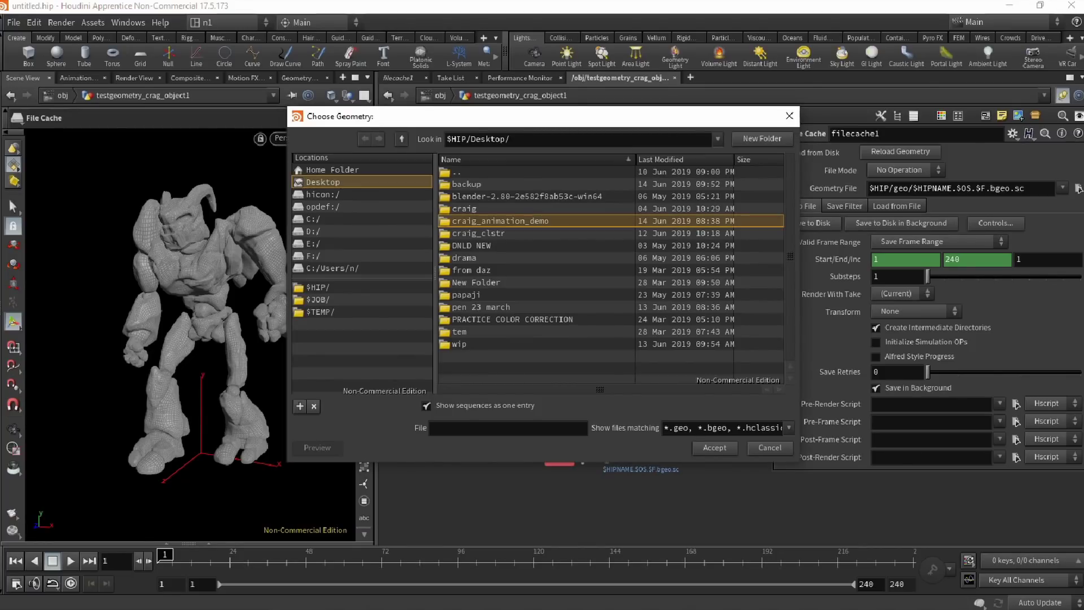
double_click(500, 221)
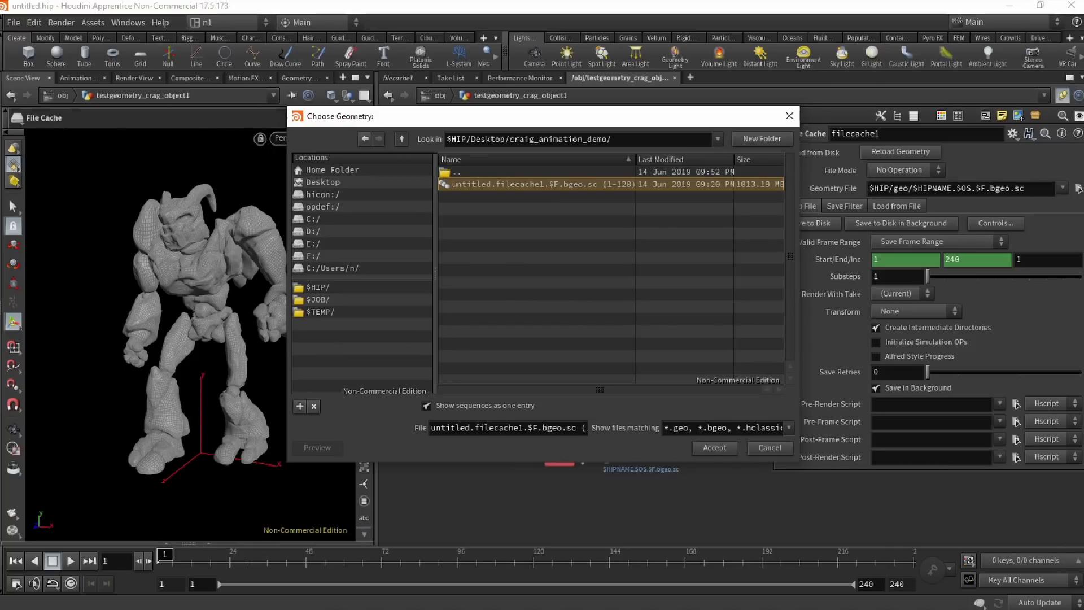
click(504, 427)
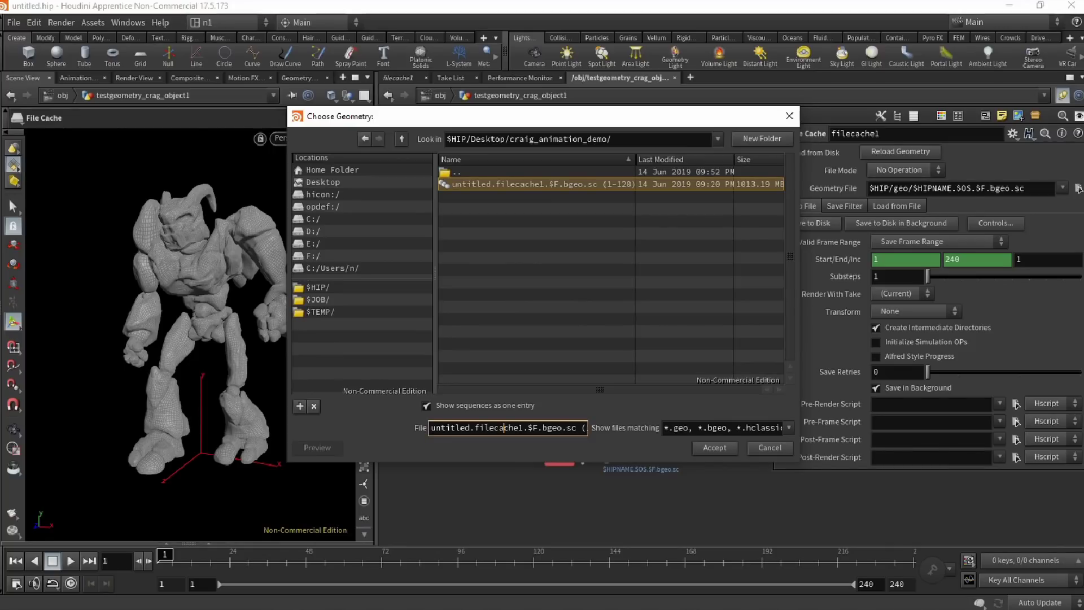
key(ctrl+v)
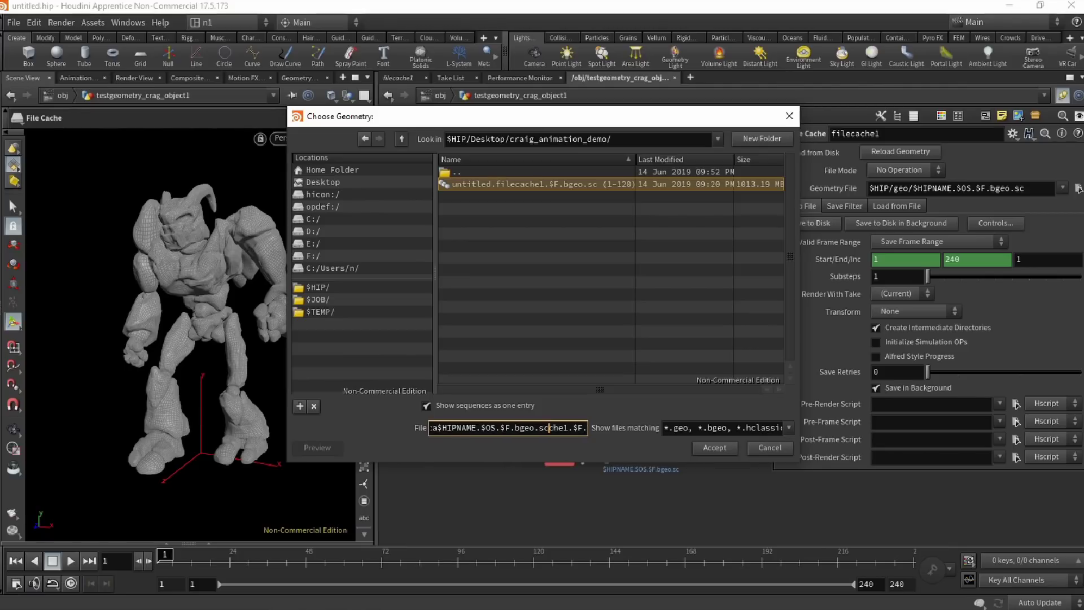
key(ctrl+a)
key(ctrl+v)
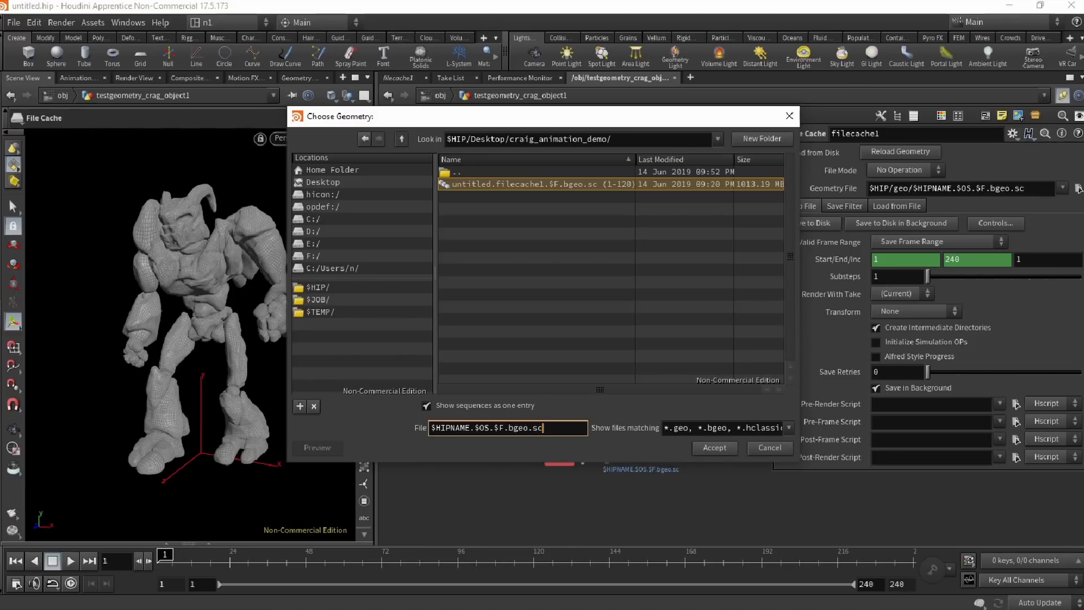
key(Return)
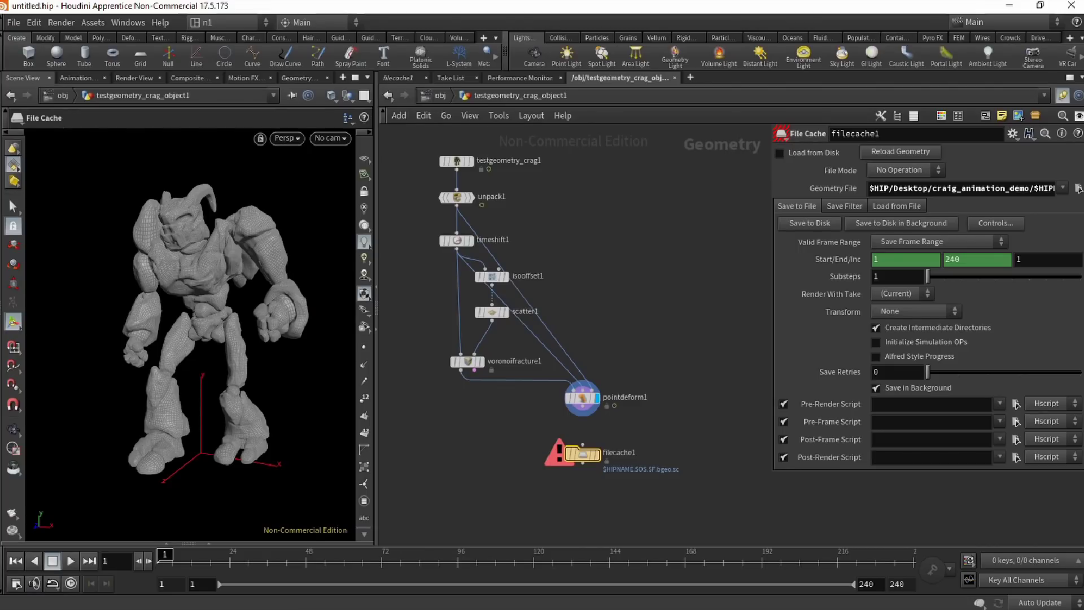
Save the scene to the Desktop as craigAni_fragmentDemo.hip.
click(14, 23)
click(34, 87)
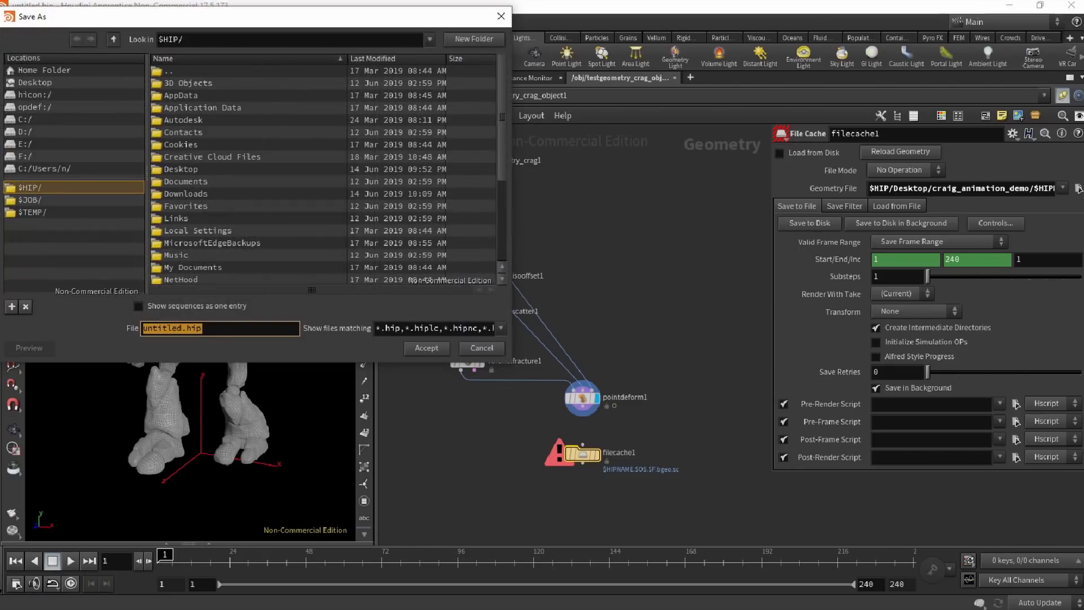
click(35, 82)
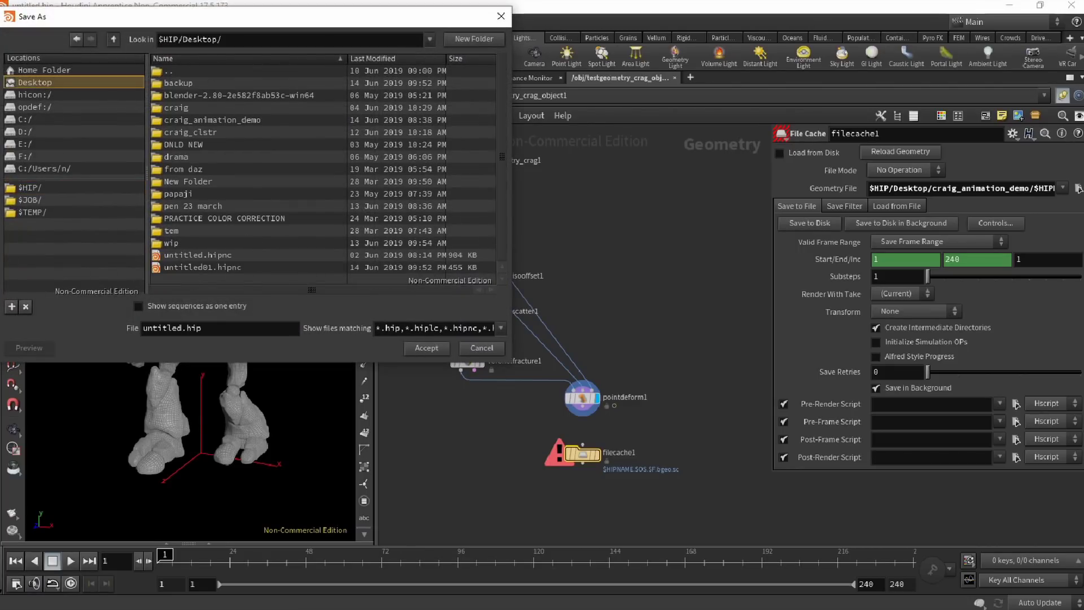
drag(184, 328, 142, 328)
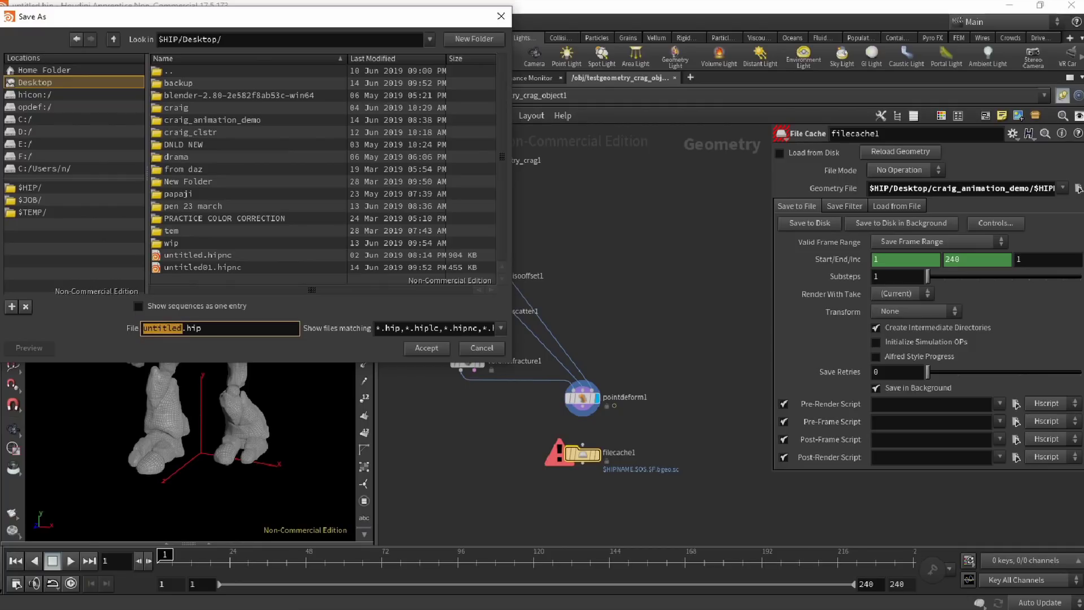
key(BackSpace)
text(crain)
text(Ani_fram)
text(entDemo)
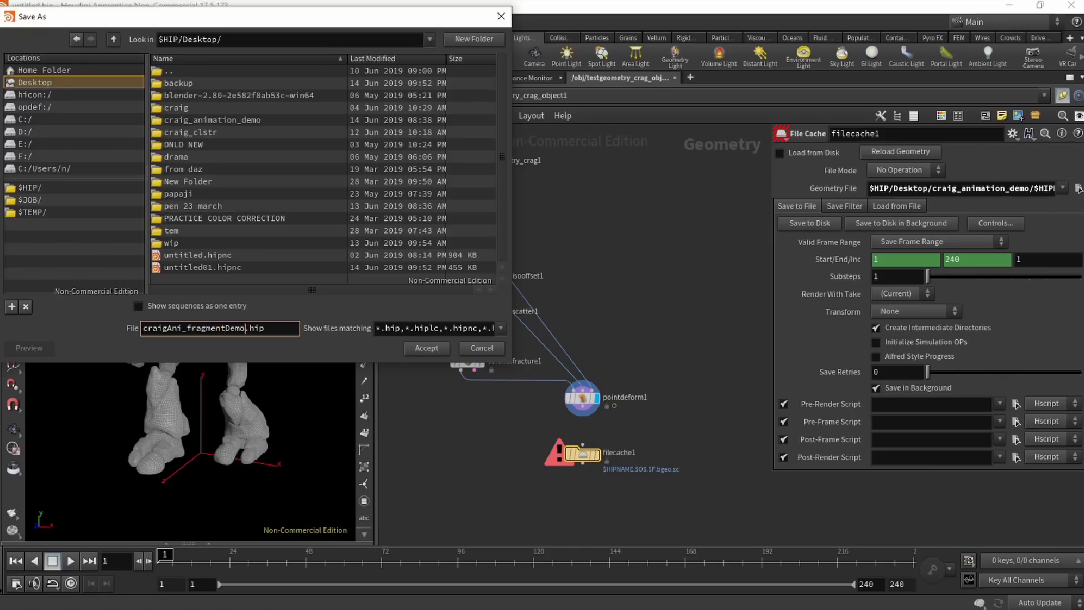
key(Return)
Move the File Cache node up under Point Deform and wire Point Deform's output into it.
middle_drag(582, 454, 570, 434)
drag(570, 434, 570, 413)
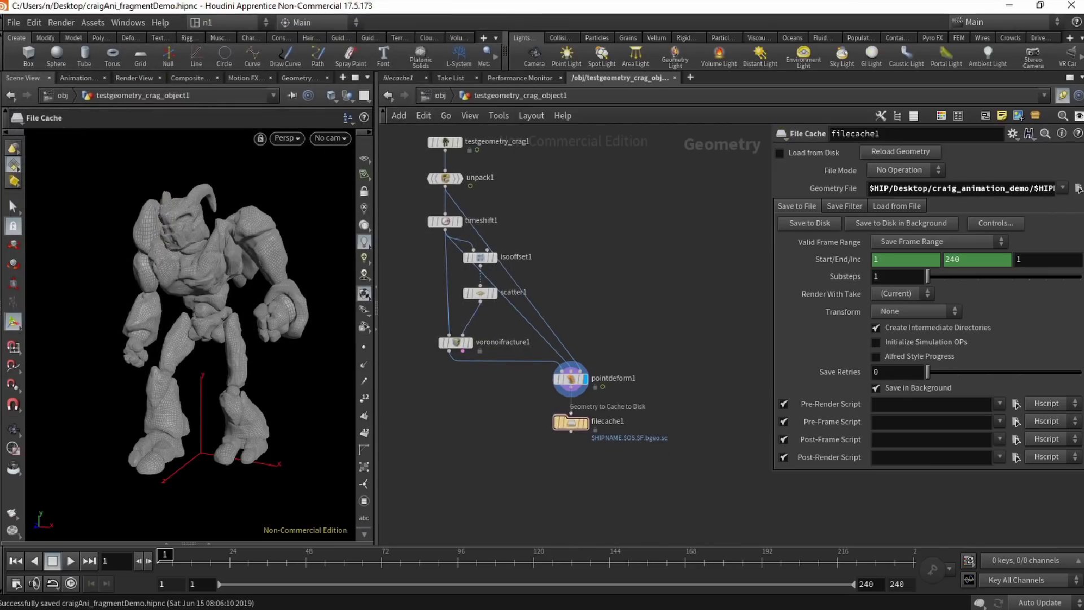
scroll(645, 286, up, 2)
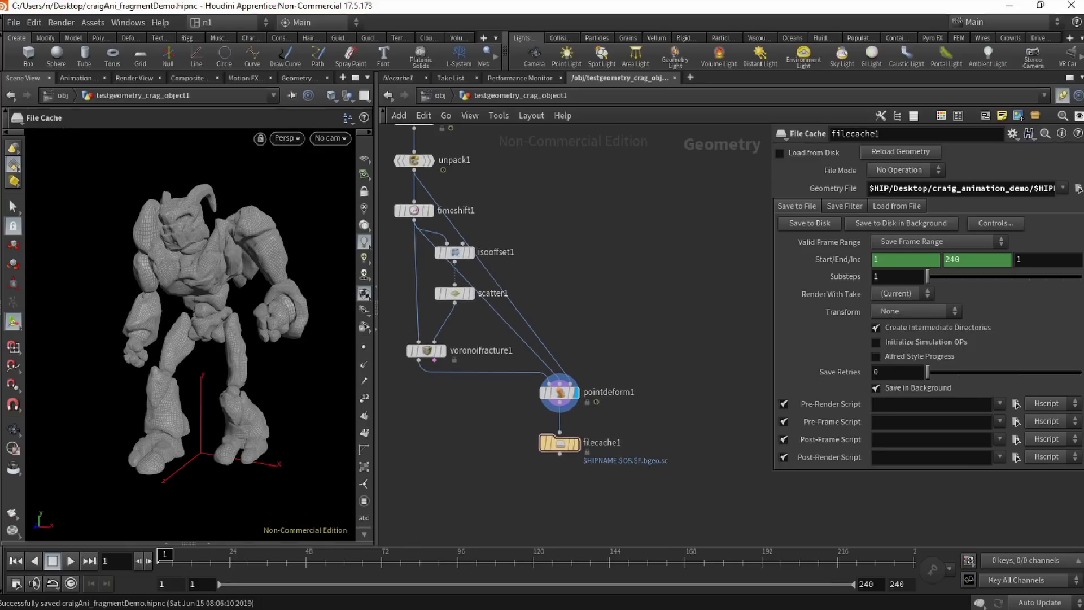
Delete the channel on the File Cache's end frame, set the end frame to 120, and display the File Cache node.
right_click(890, 260)
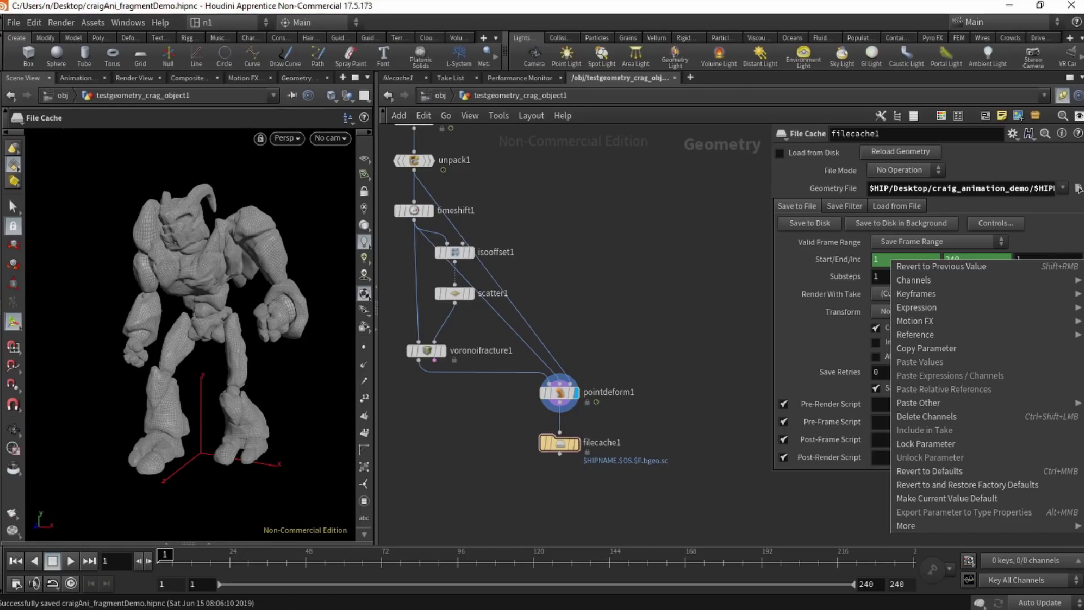
click(926, 255)
right_click(926, 255)
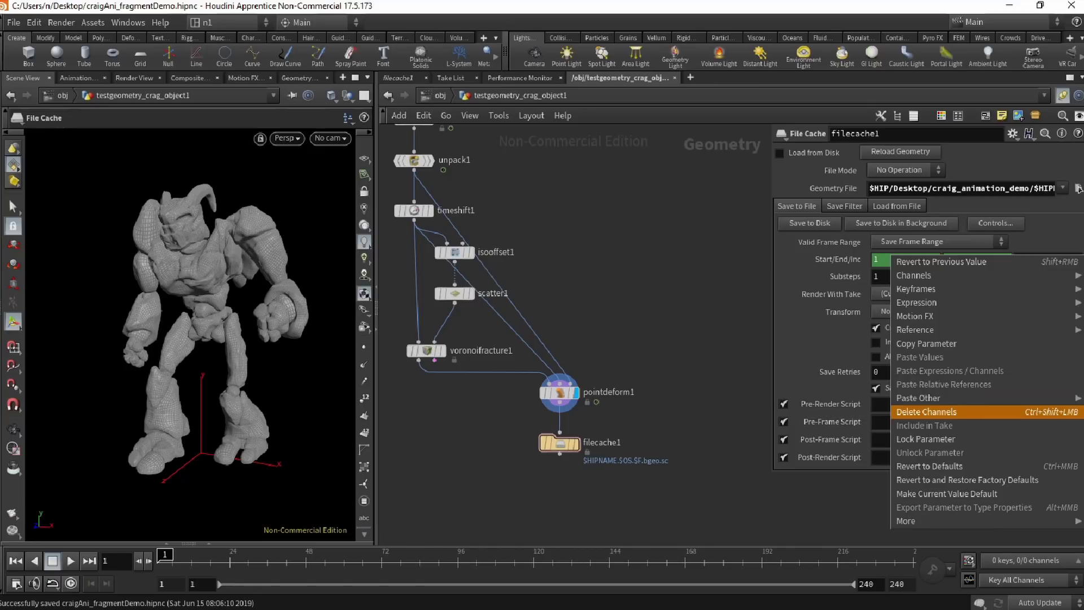
click(927, 412)
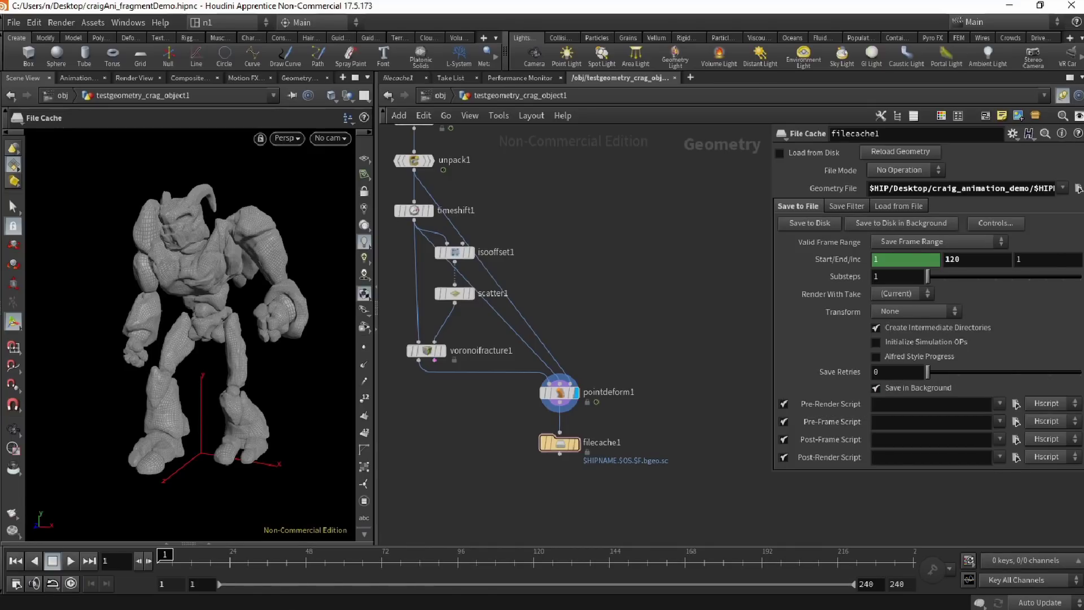
scroll(588, 427, up, 1)
click(590, 425)
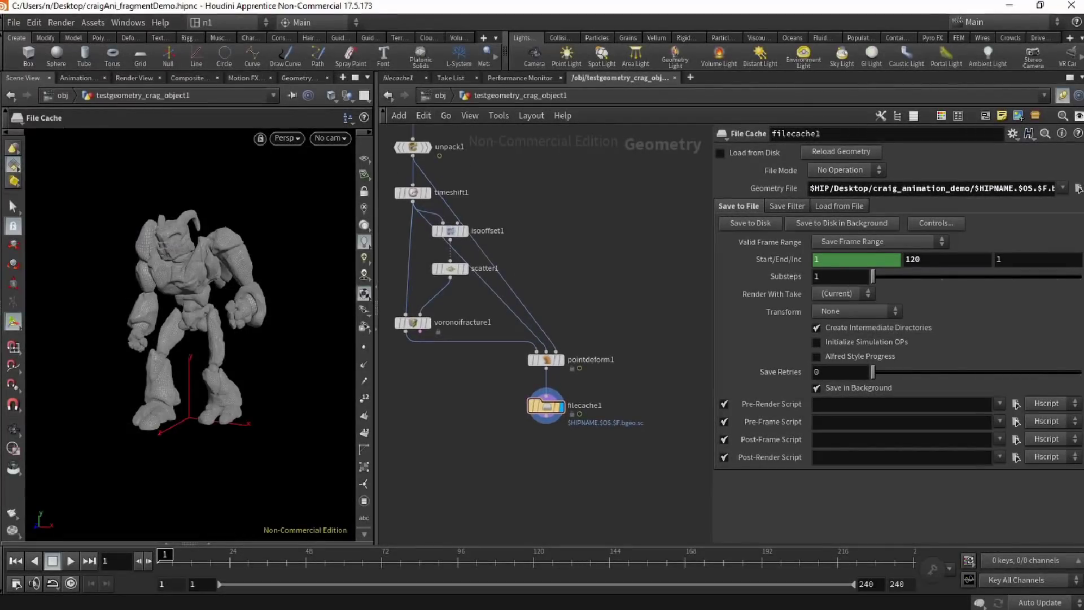
Add a File node in the empty area above and beside the File Cache node.
middle_drag(667, 252, 609, 333)
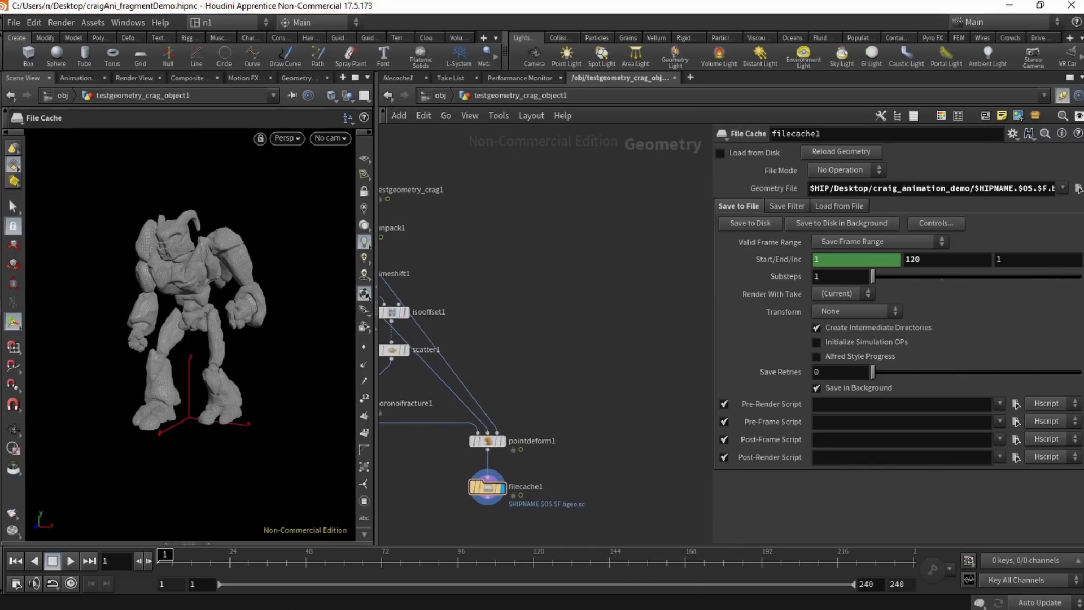
key(Tab)
mouse_move(609, 333)
text(file)
key(Return)
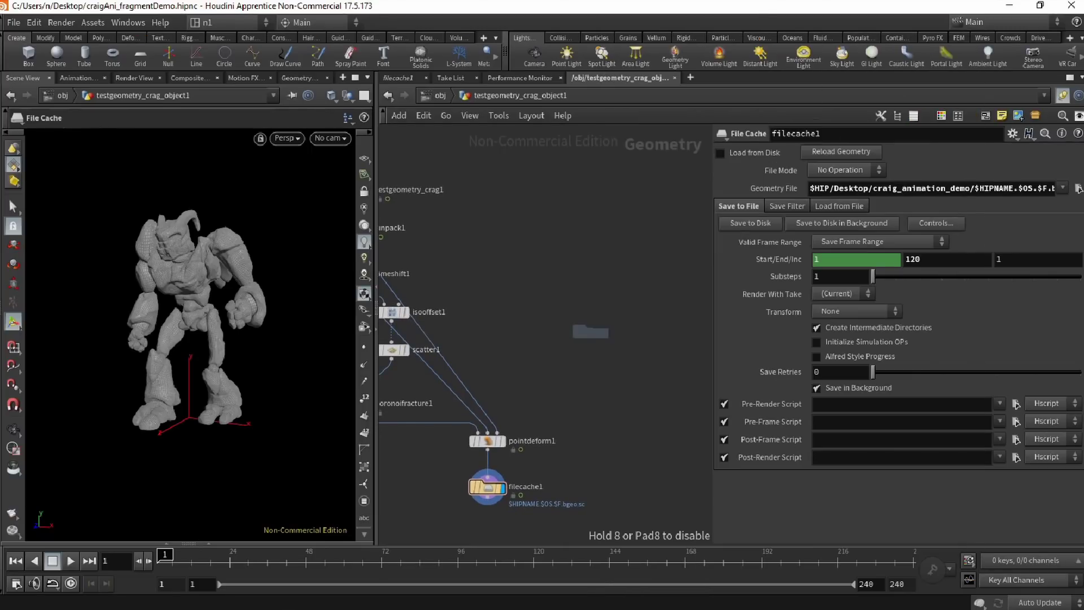
click(564, 273)
Load the cached sequence craigAni_fragmentDemo.filecache1.$F.bgeo.sc from the craig_animation_demo folder into the File node and display it.
click(488, 487)
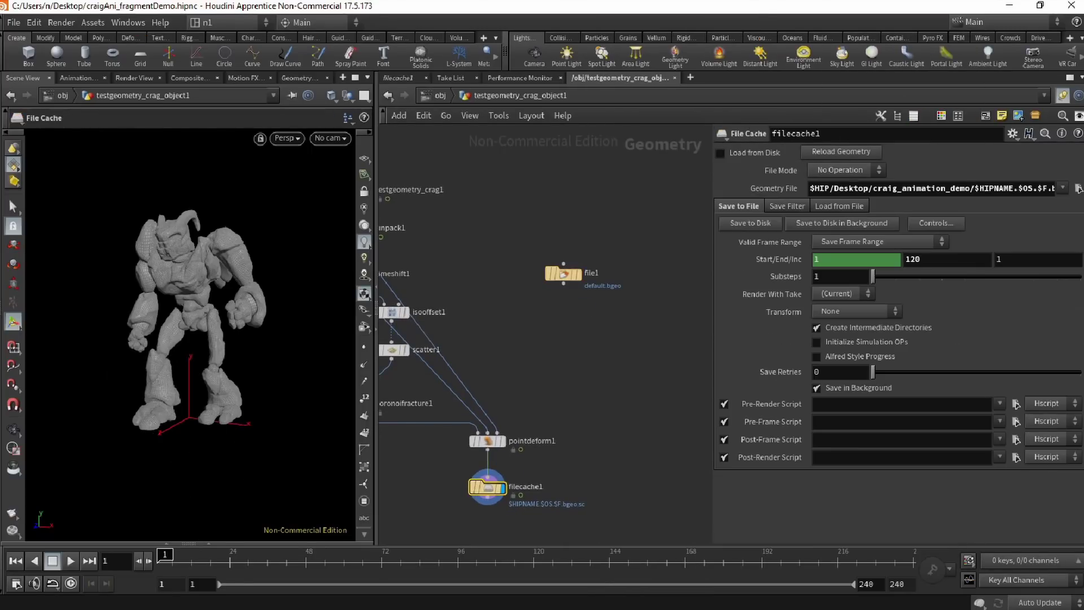
click(995, 189)
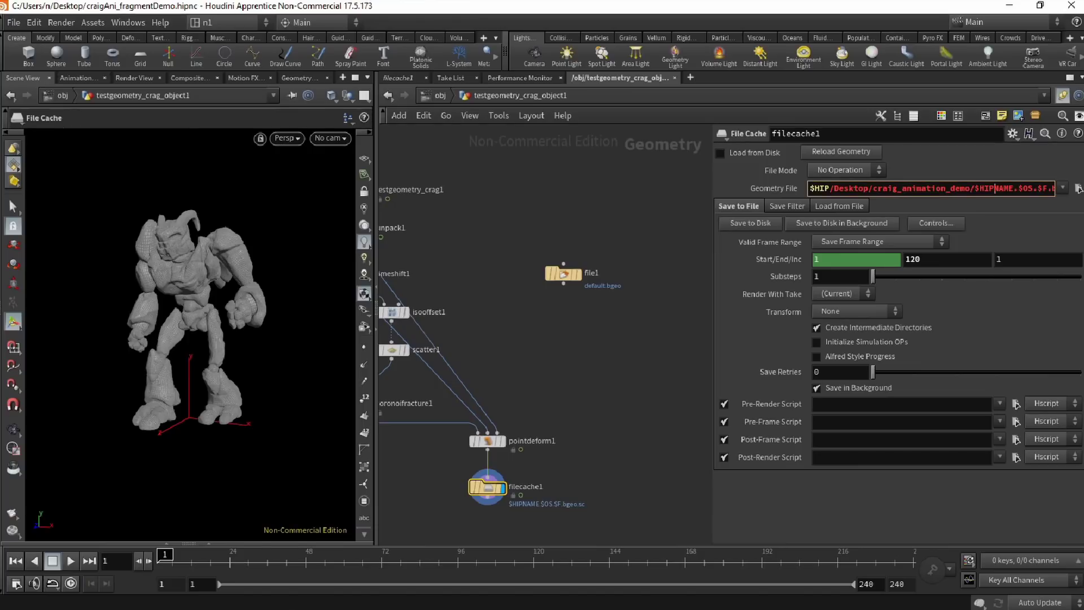
click(564, 273)
click(1077, 170)
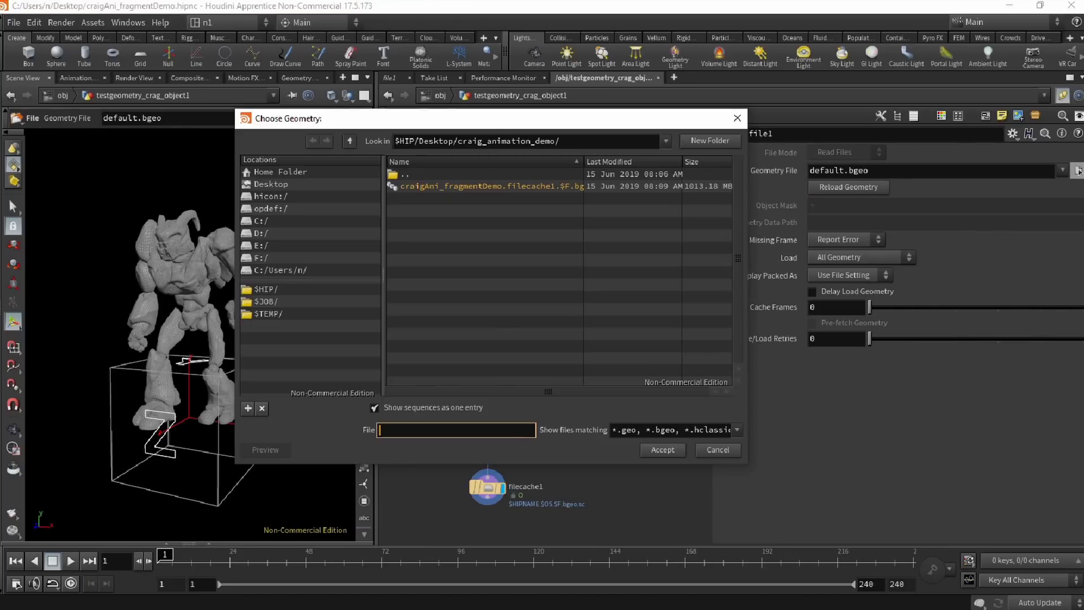
click(491, 186)
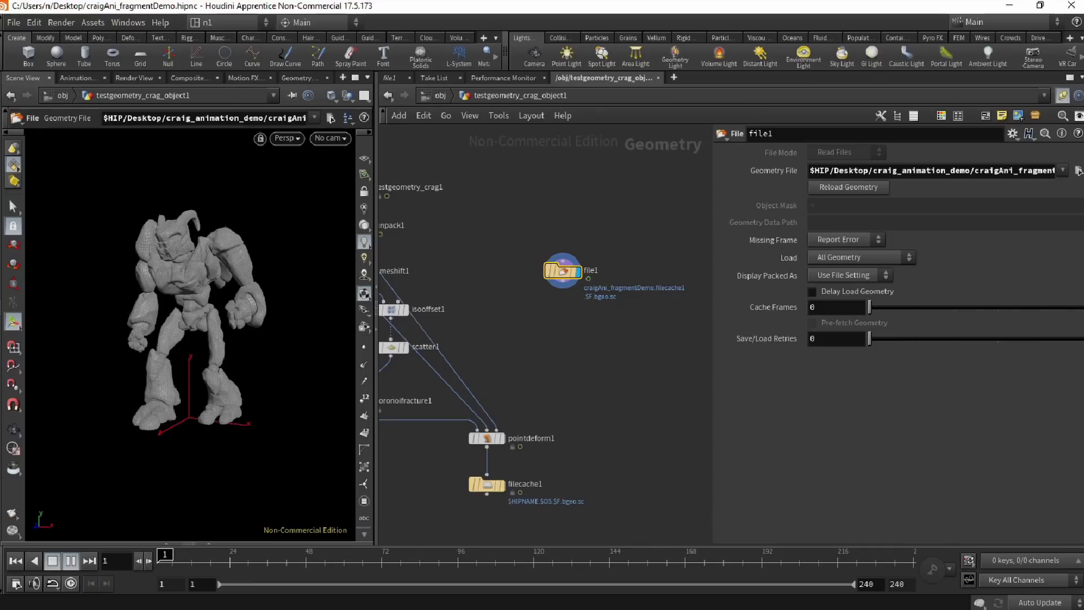
Play back the reloaded cache briefly, stop it, and return to the first frame.
click(70, 561)
click(52, 561)
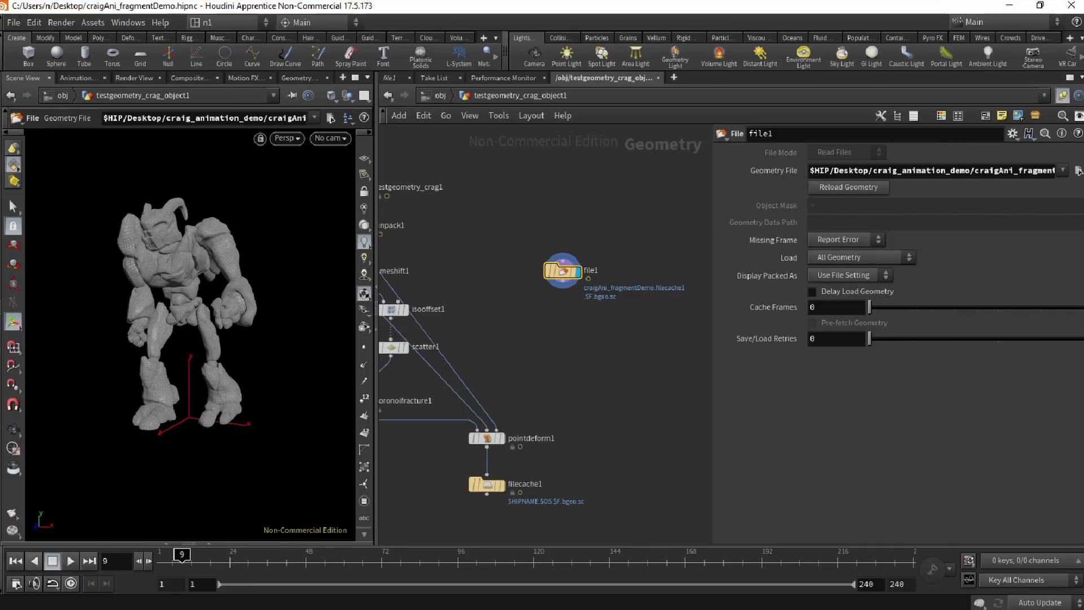
click(15, 561)
Move the File node clear of the network, add an Assemble node below it wired to its output, and display the Assemble node.
scroll(631, 305, up, 2)
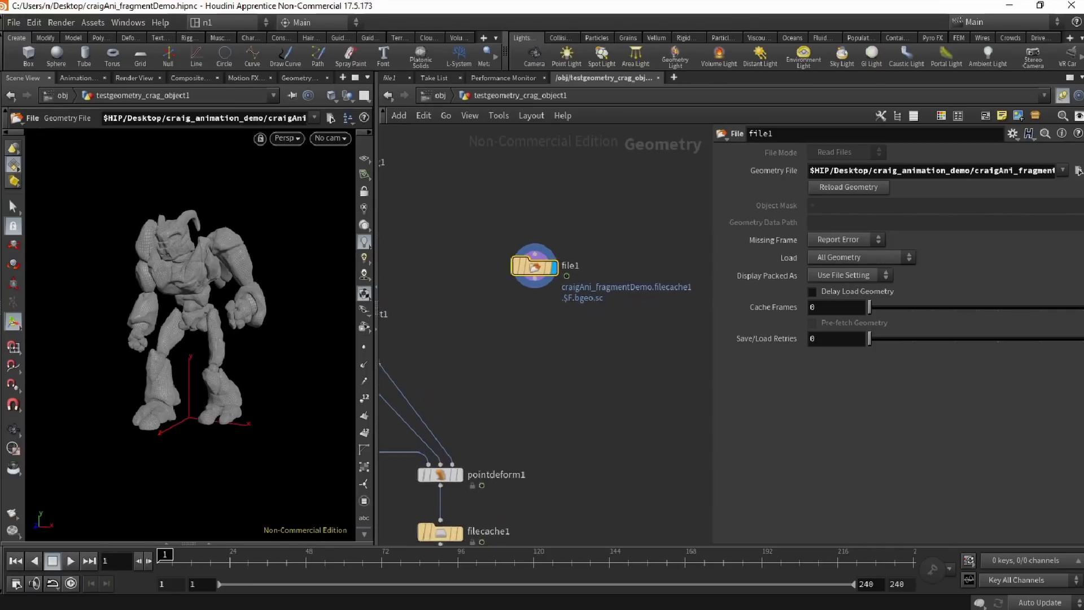
drag(544, 263, 597, 242)
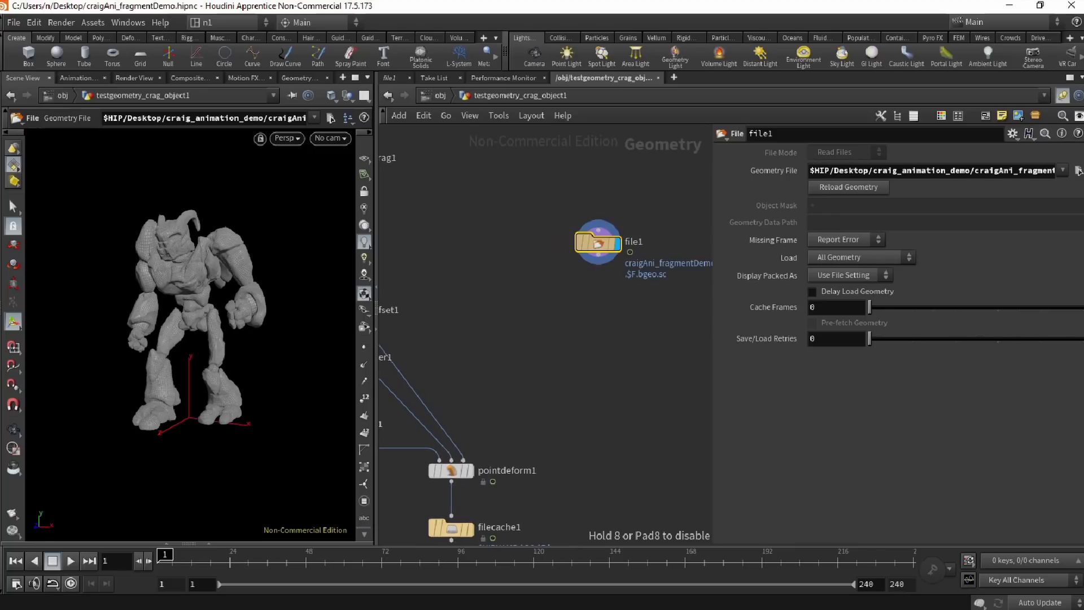
middle_drag(596, 243, 542, 259)
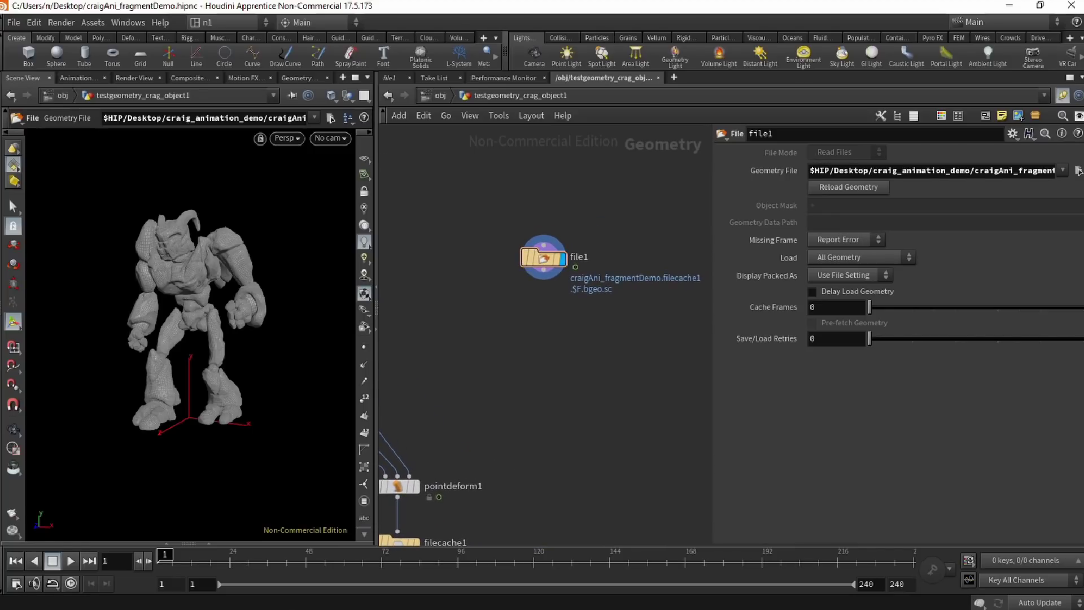
key(Tab)
mouse_move(564, 360)
text(assem)
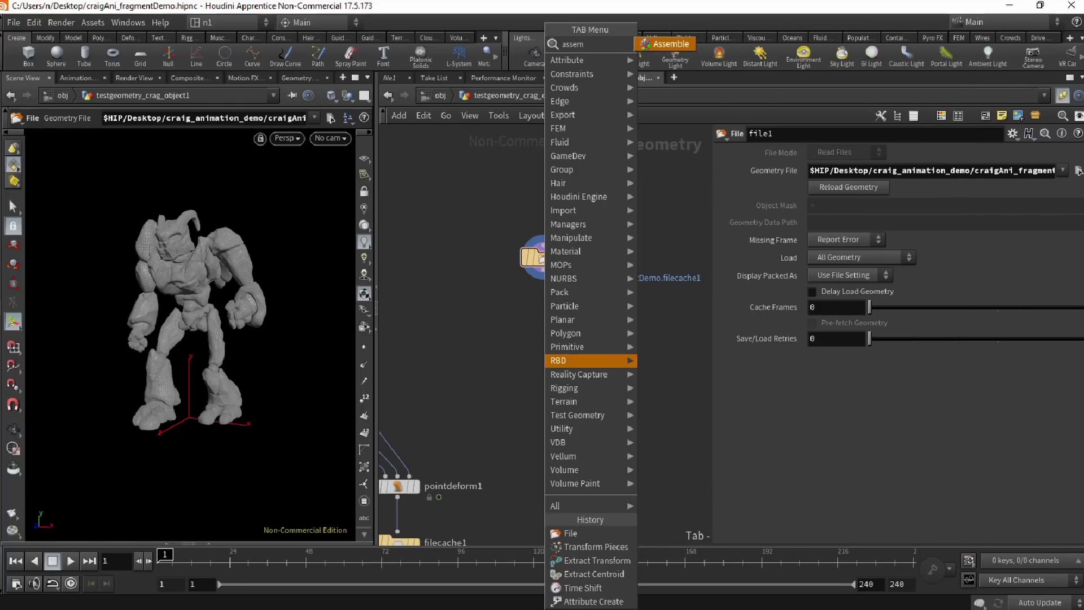
key(Return)
click(543, 340)
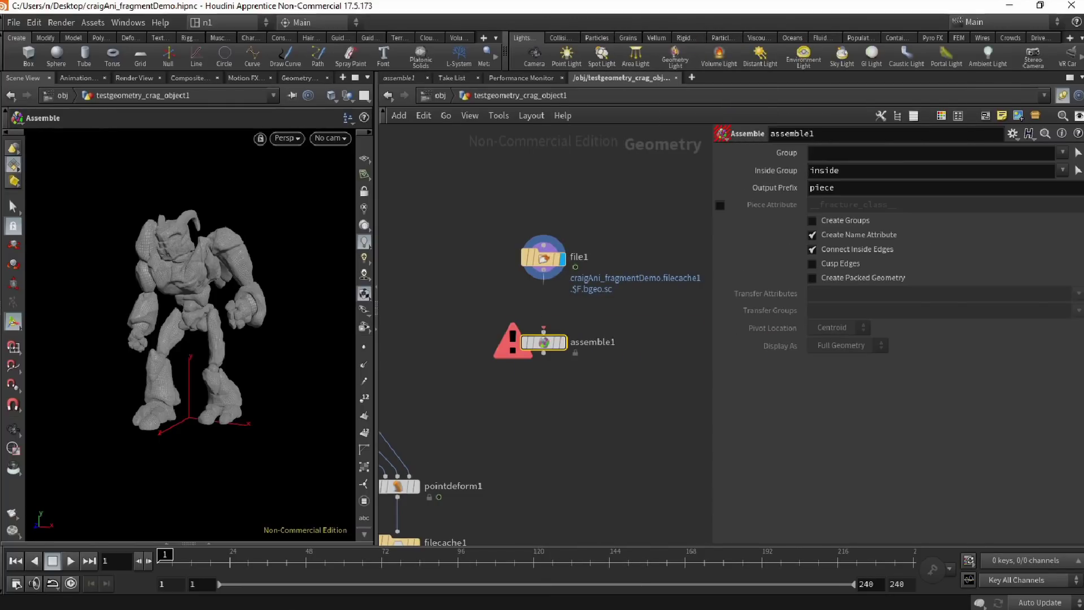
drag(543, 270, 543, 333)
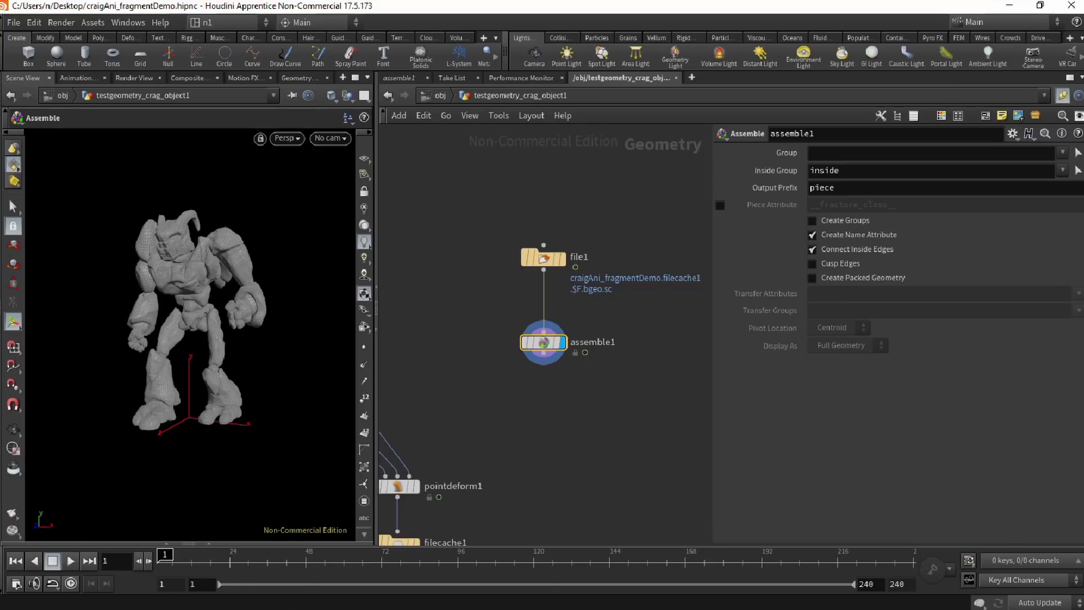
Enable Create Packed Geometry on the Assemble node and disable Connect Inside Edges and Create Name Attribute.
click(813, 263)
click(812, 264)
click(812, 278)
click(813, 249)
click(813, 235)
Add a DOP Network node below the Assemble node and go inside it.
scroll(569, 401, up, 1)
middle_drag(569, 401, 554, 359)
key(Tab)
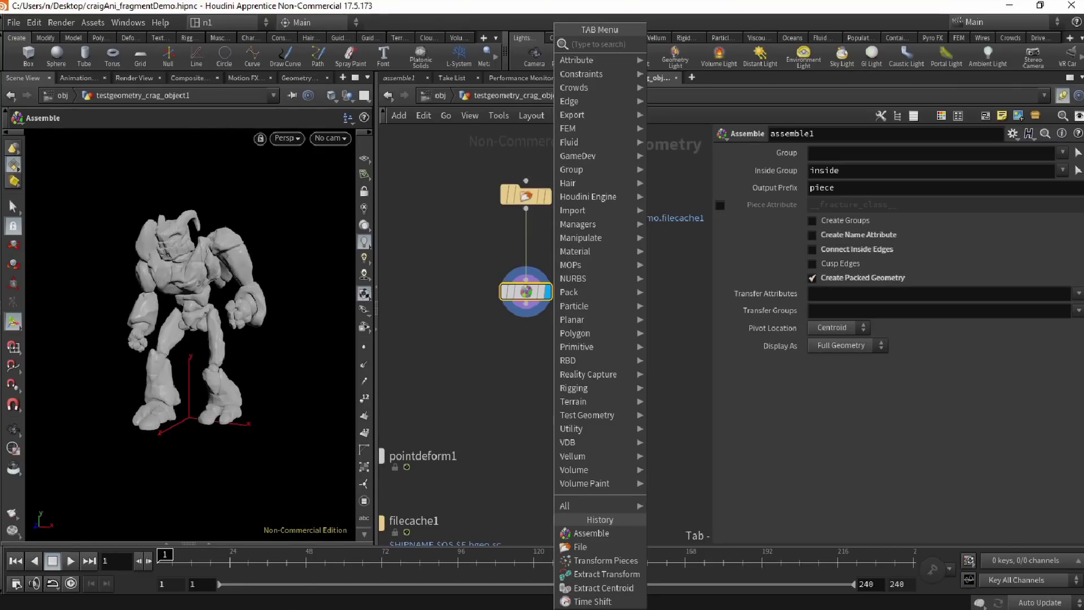
text(dop)
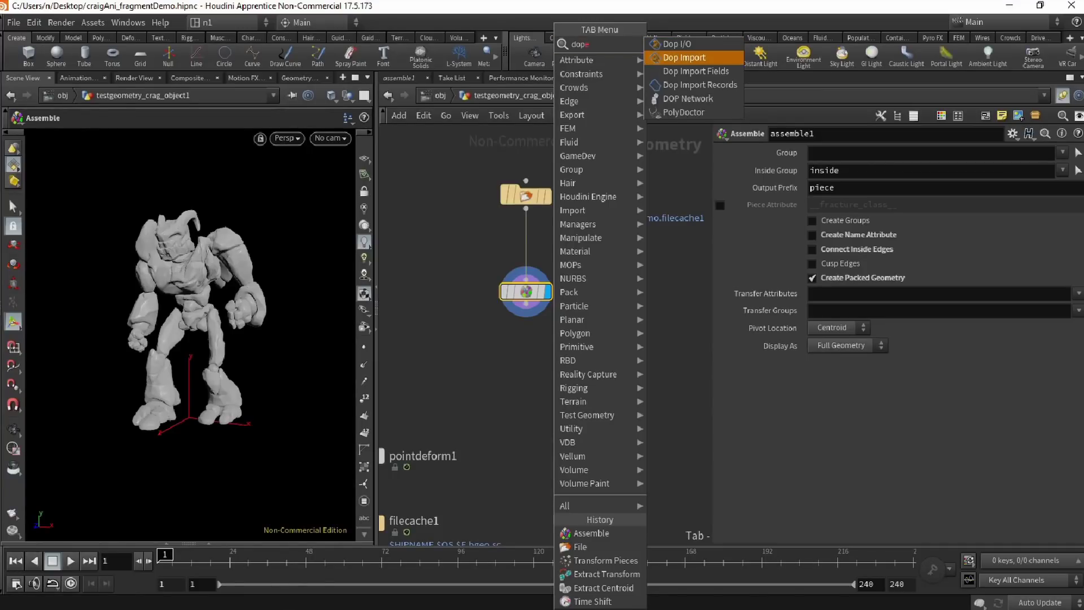
key(Down)
key(Down)
key(Down)
key(Return)
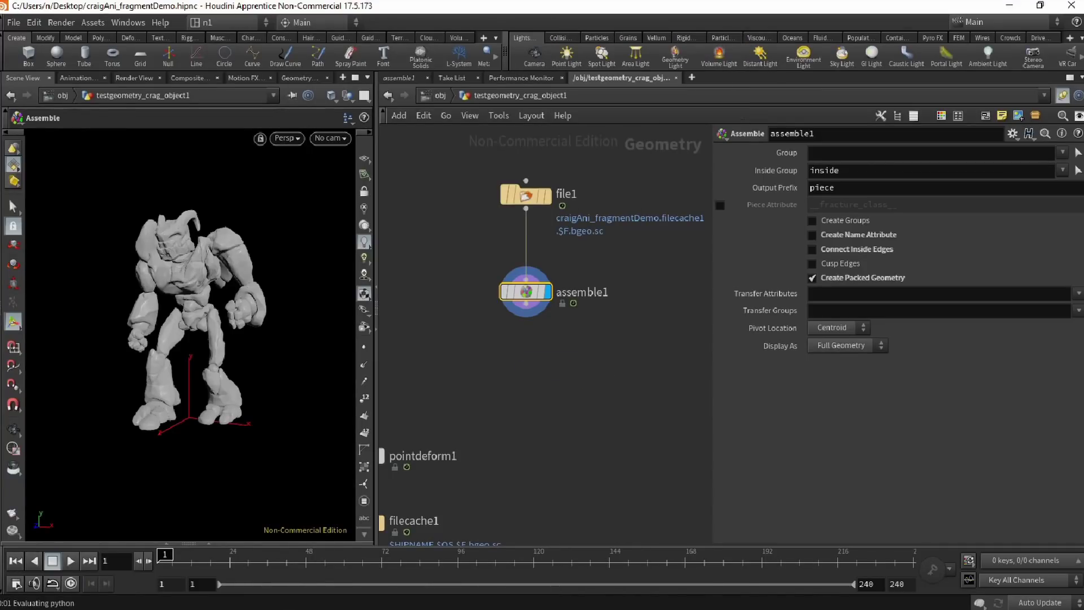
drag(544, 373, 553, 383)
double_click(552, 383)
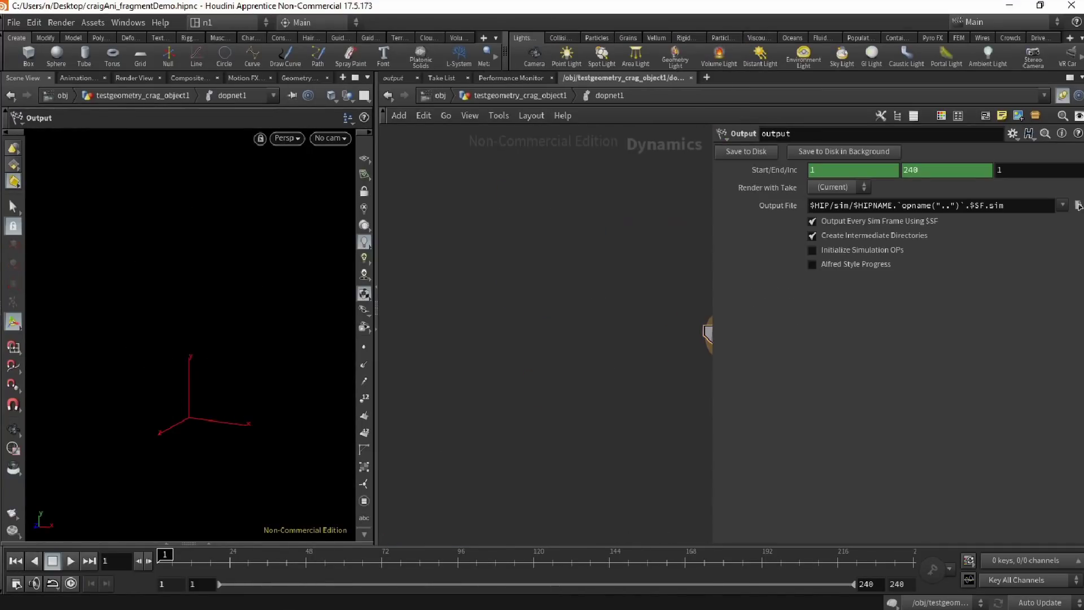
Add a Gravity Force node above the output node and wire it into the output.
middle_drag(599, 357, 597, 463)
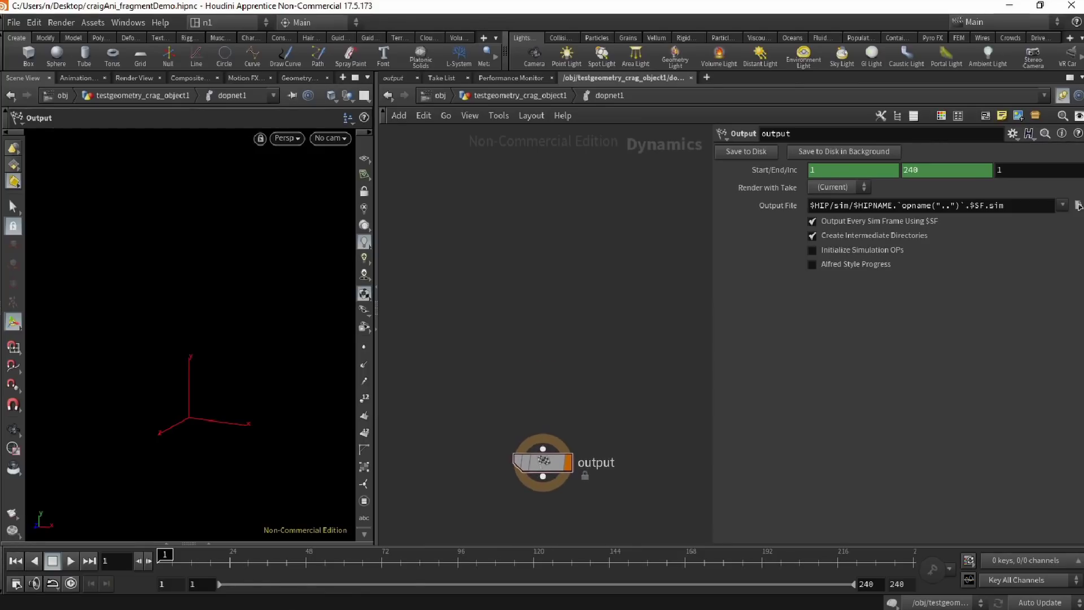
key(Tab)
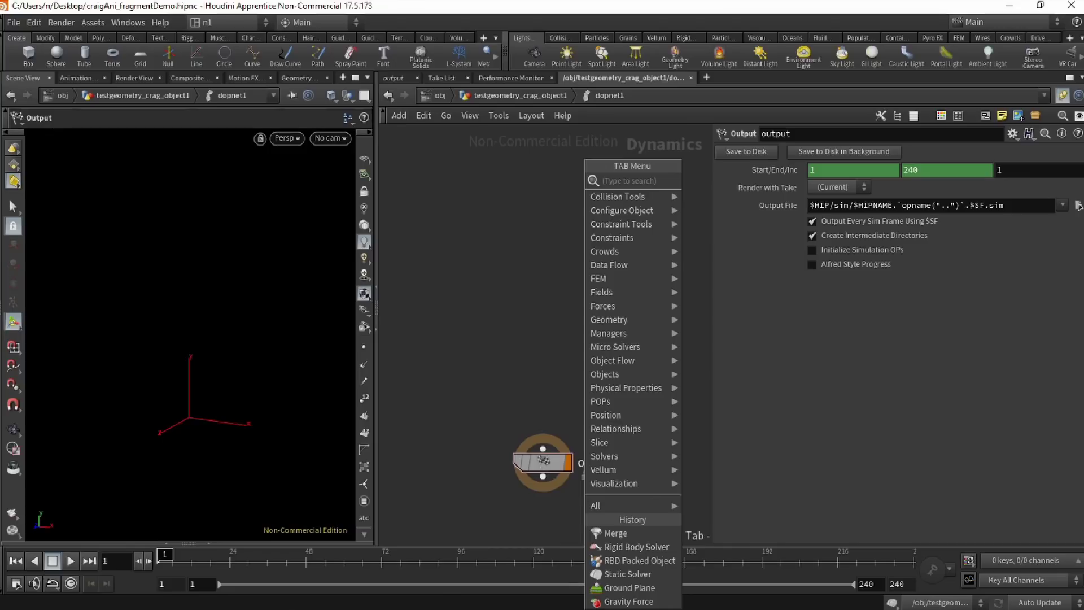
text(gravi)
key(Return)
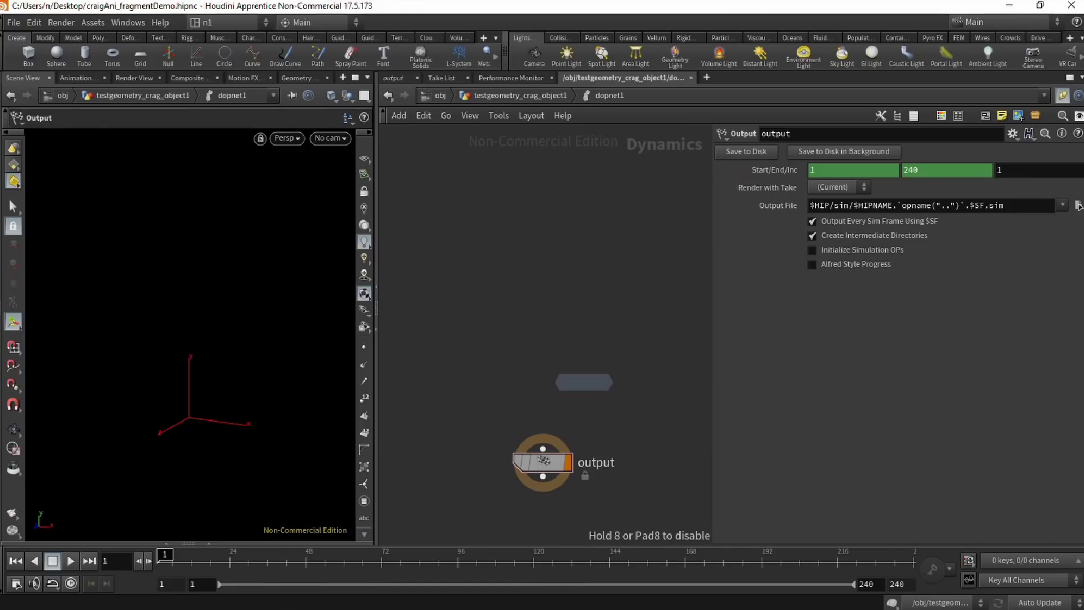
click(539, 389)
Add a Ground Plane node in the empty area above and beside the Gravity Force node.
key(Tab)
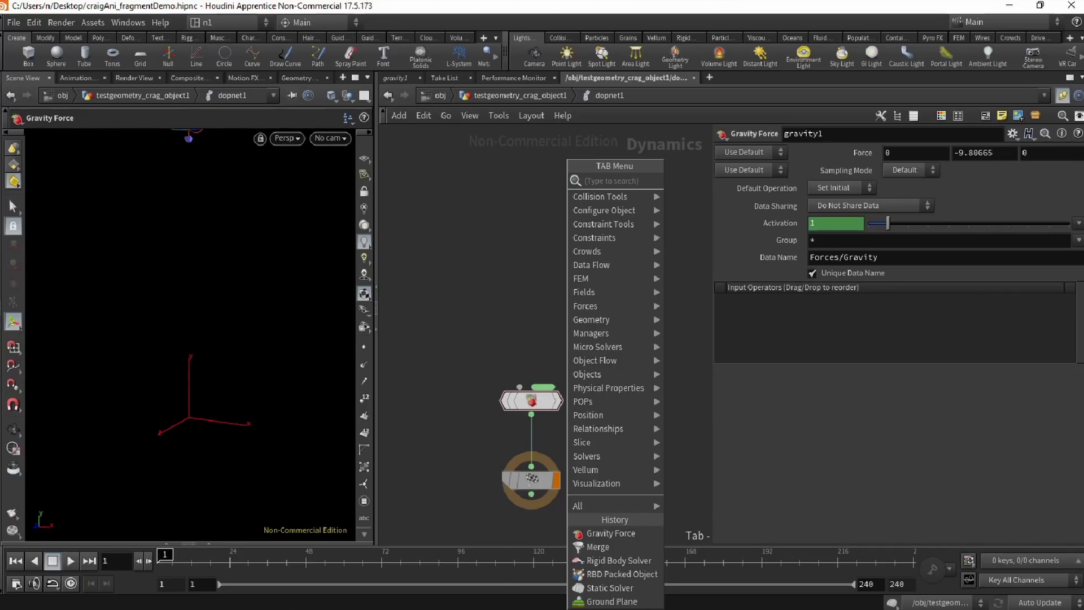
text(gra)
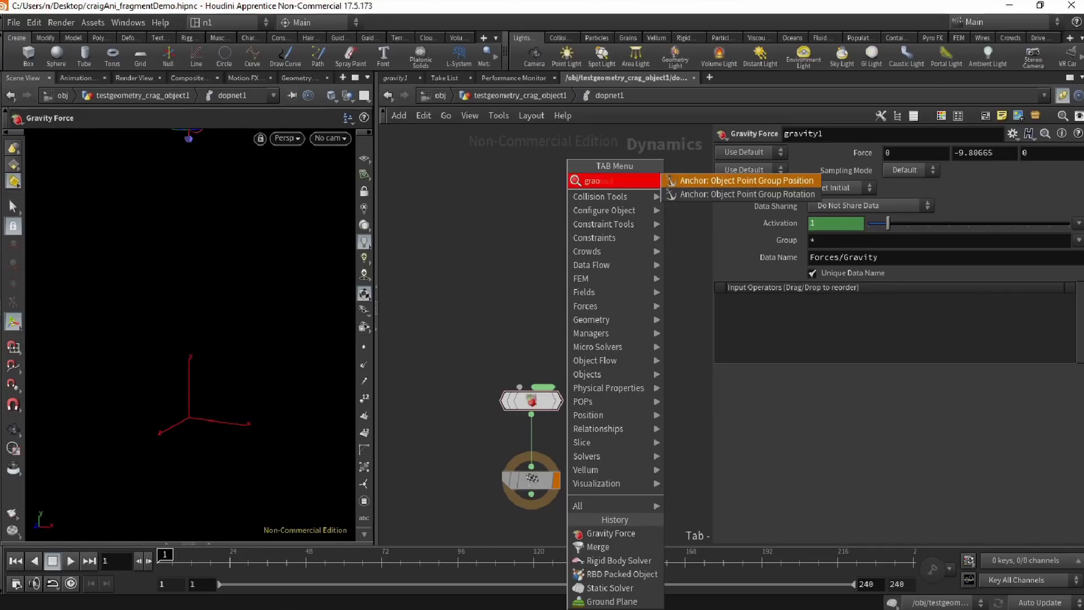
key(BackSpace)
text(ound)
key(Return)
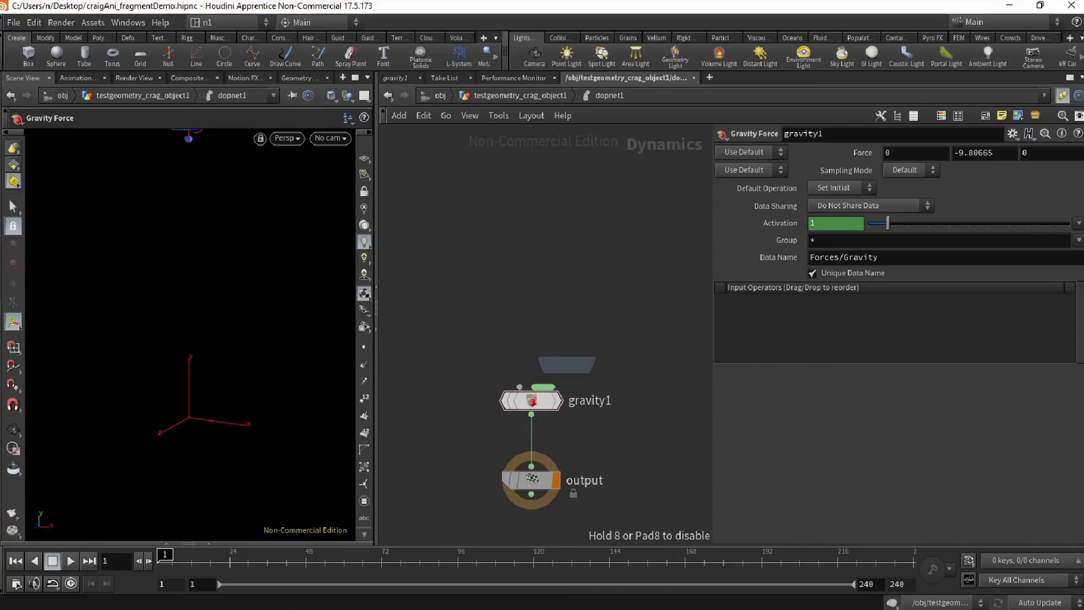
click(468, 290)
Add a Static Solver below the Ground Plane, wire the Ground Plane into its first input, and move both nodes up.
key(Tab)
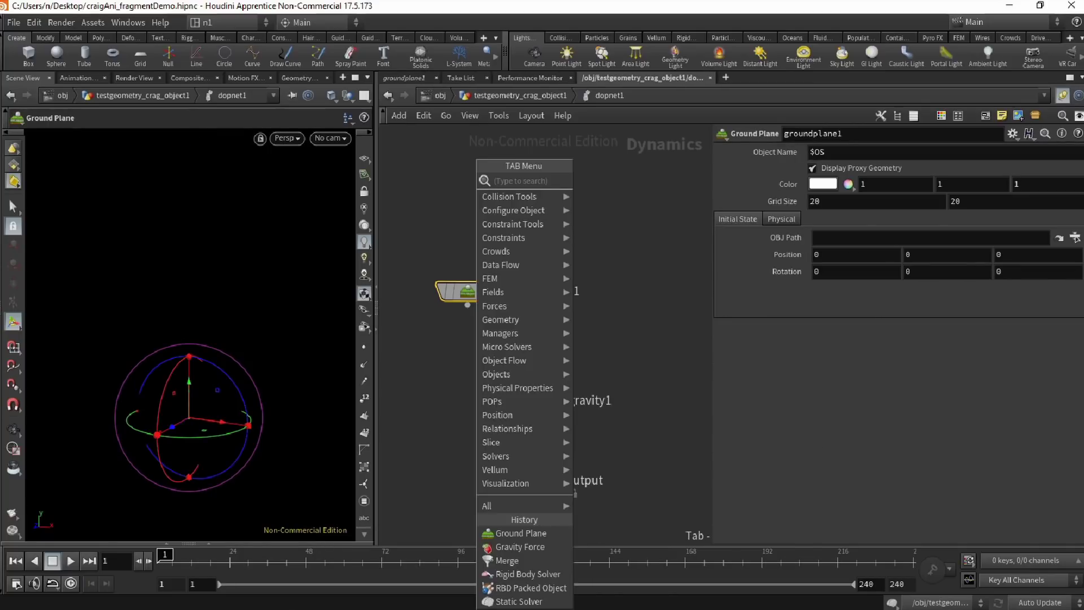
text(sat)
key(BackSpace)
key(BackSpace)
text(tat)
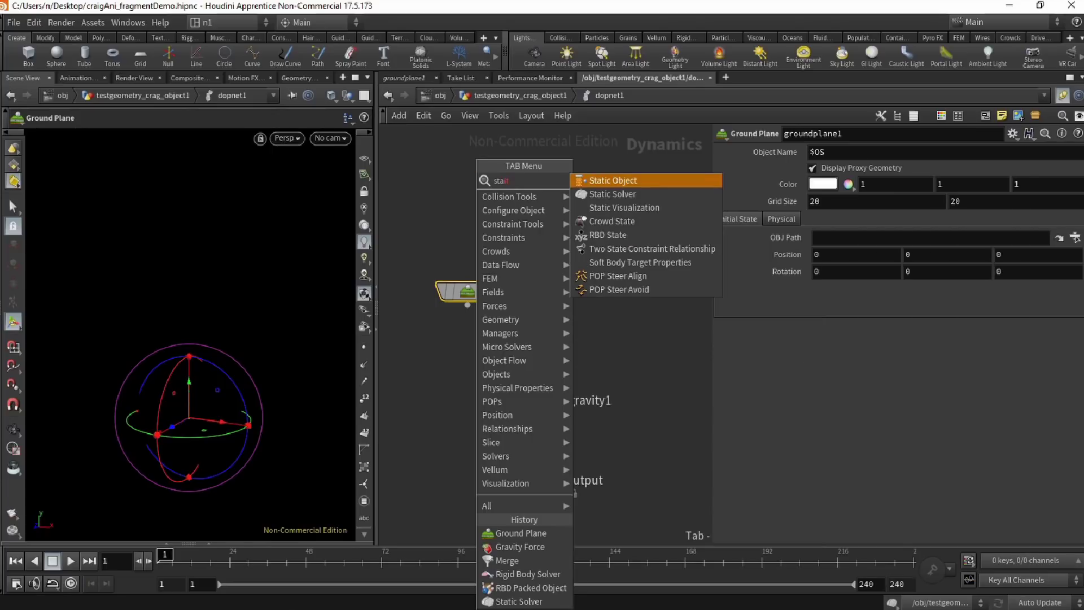
key(Down)
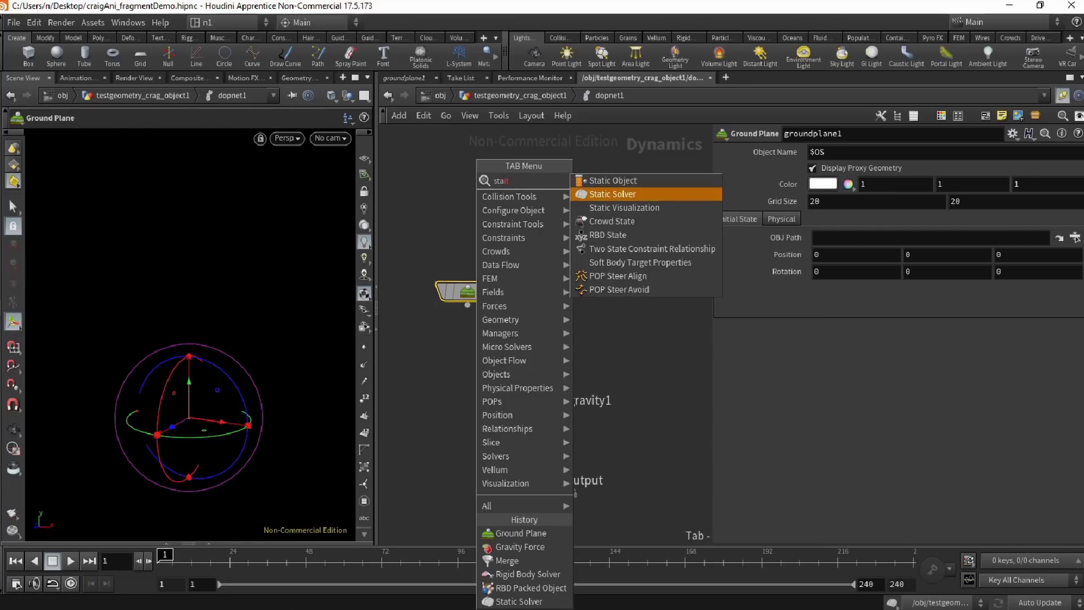
key(Return)
click(468, 345)
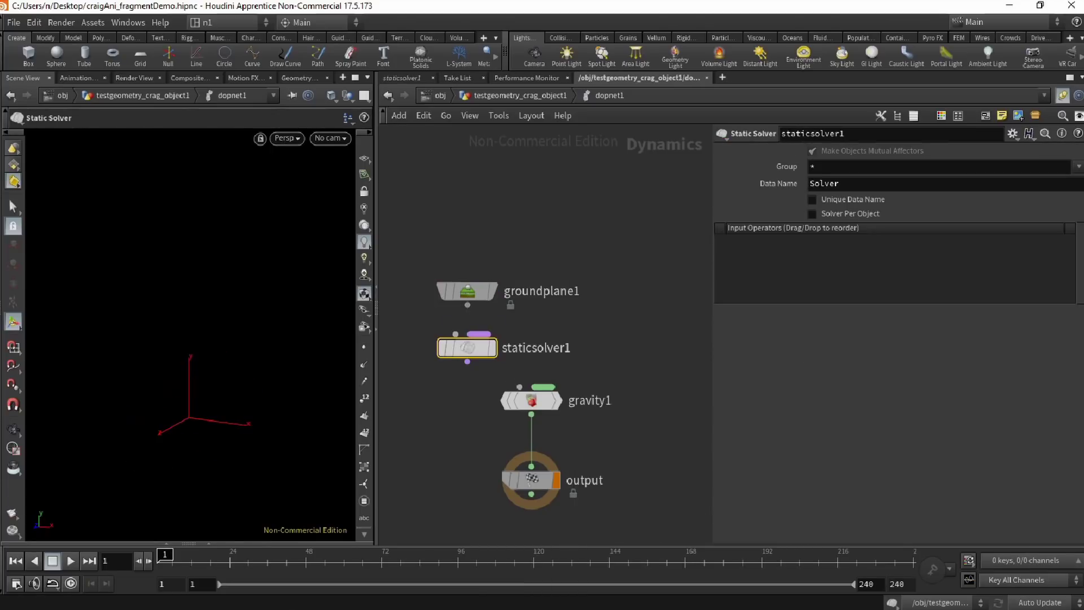
drag(438, 238, 468, 312)
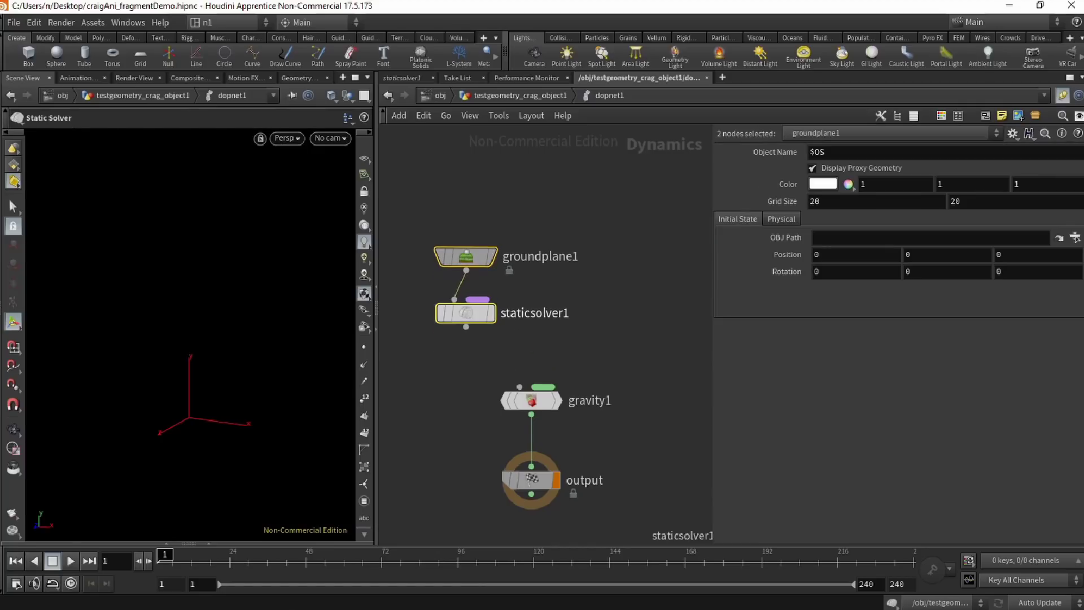
Move the Gravity Force and output nodes together farther away from the Ground Plane branch.
click(593, 339)
middle_drag(592, 339, 531, 362)
drag(544, 388, 447, 544)
drag(470, 424, 525, 426)
Add an RBD Packed Object node above the Gravity Force node and set its geometry source to First Context Geometry.
middle_drag(556, 395, 568, 413)
key(Tab)
mouse_move(643, 346)
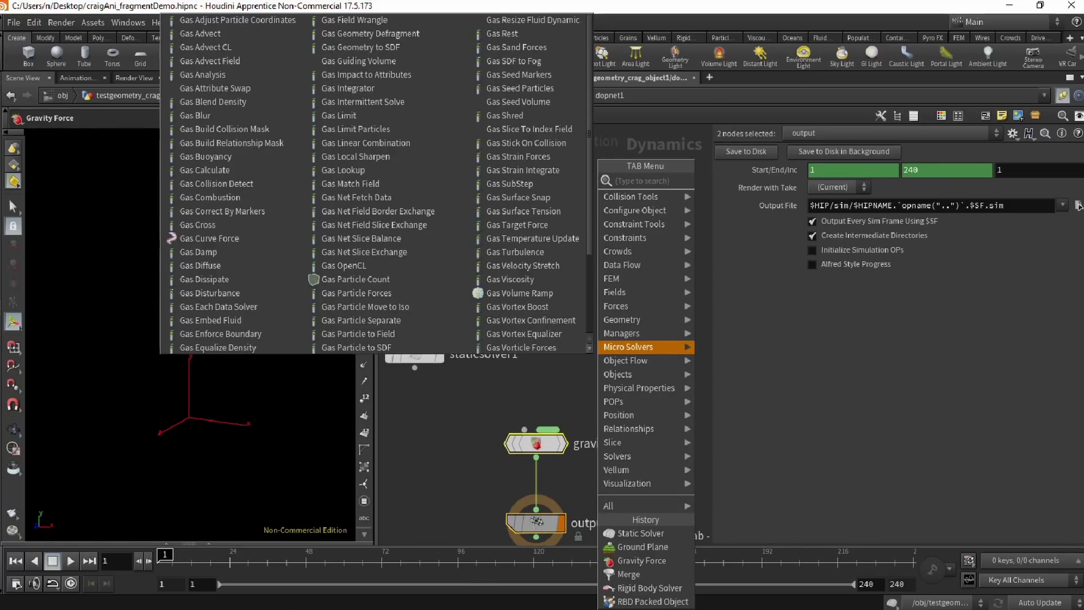
text(rig)
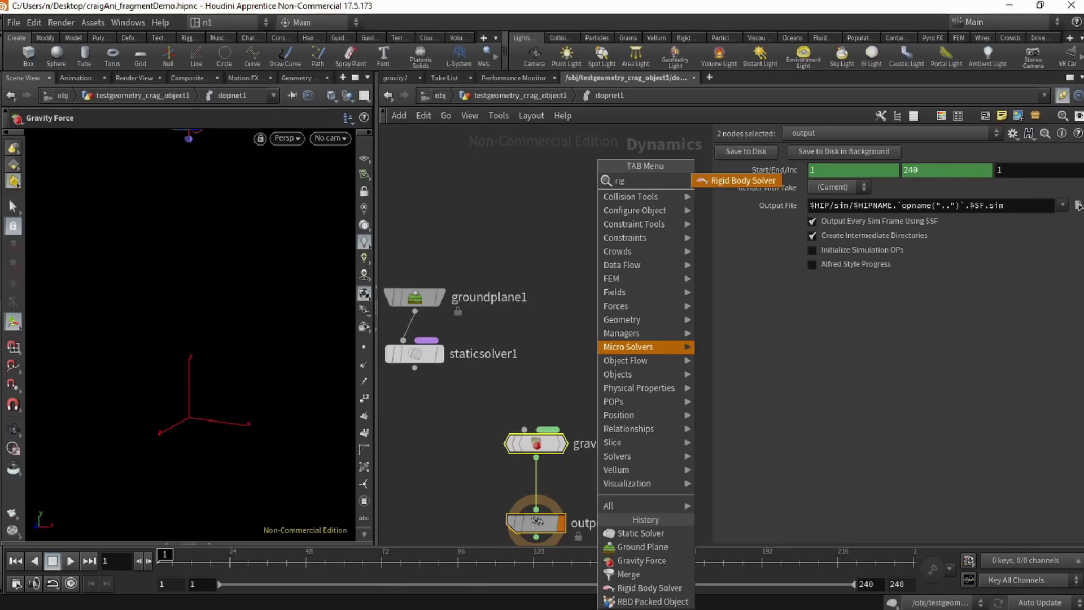
key(BackSpace)
key(BackSpace)
text(b)
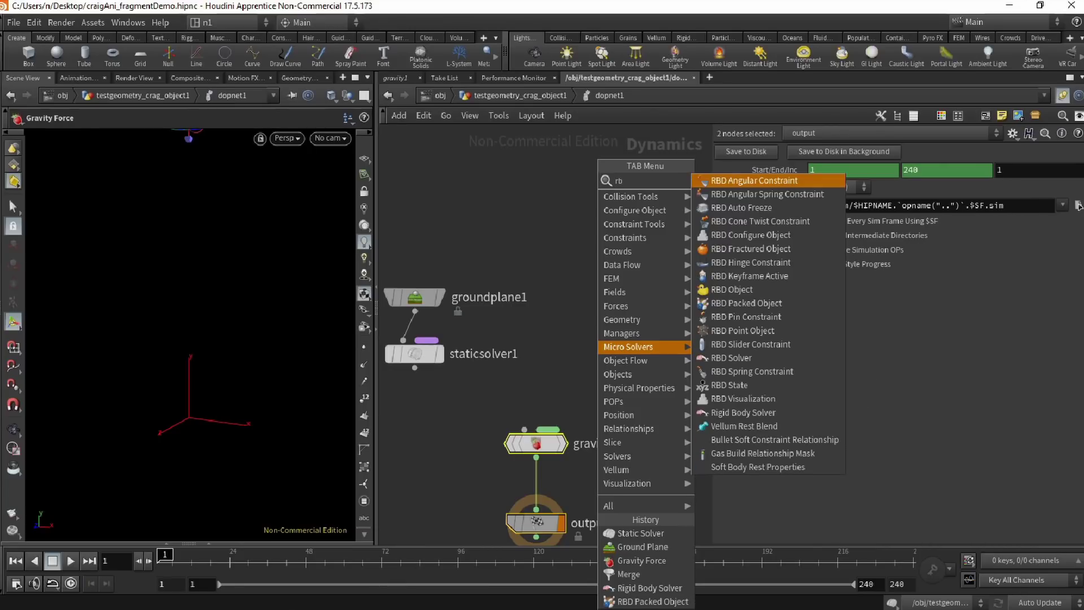
text( pa)
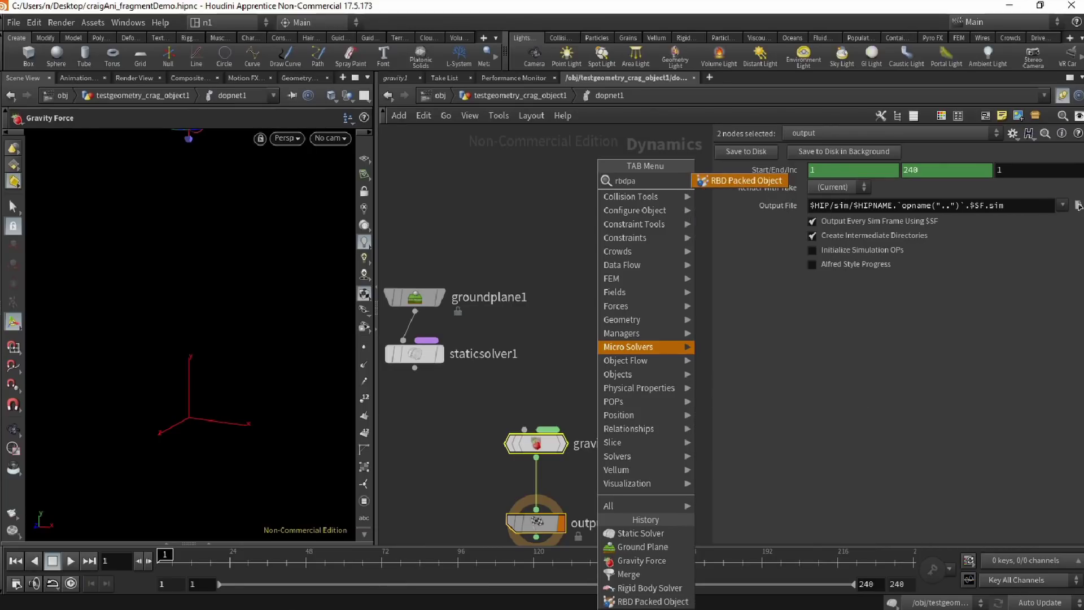
key(Return)
click(604, 279)
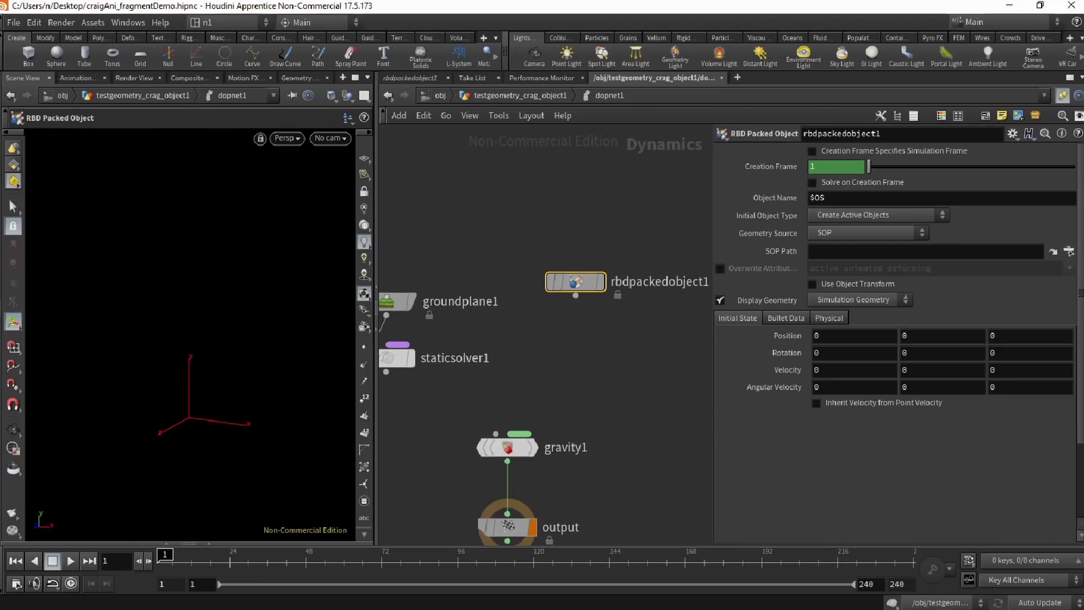
click(868, 232)
click(853, 249)
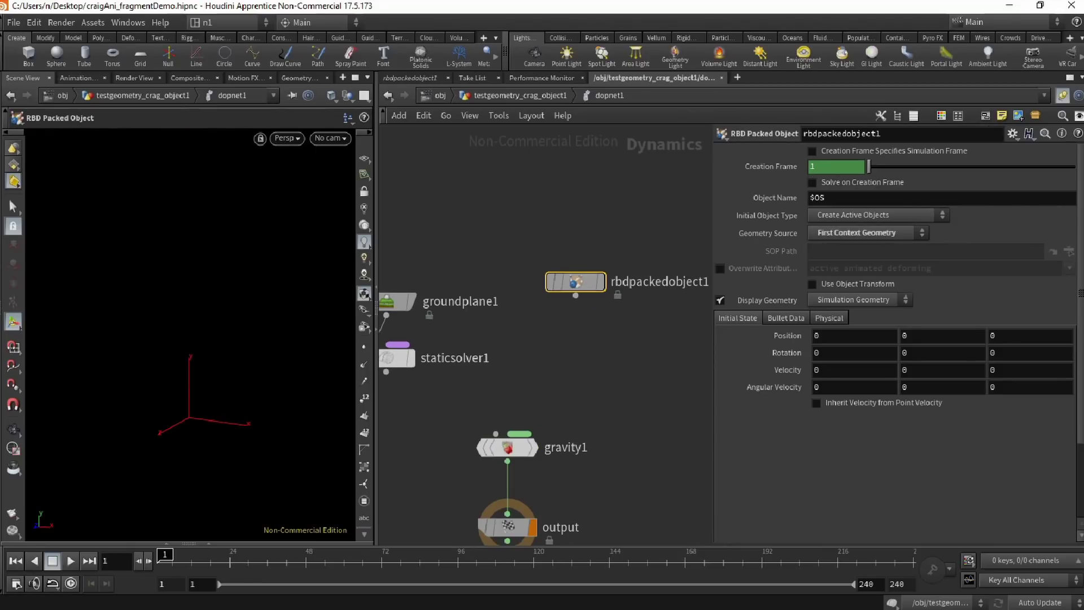
Wire the Assemble node's output into the DOP Network's first input and go back inside the DOP Network.
key(u)
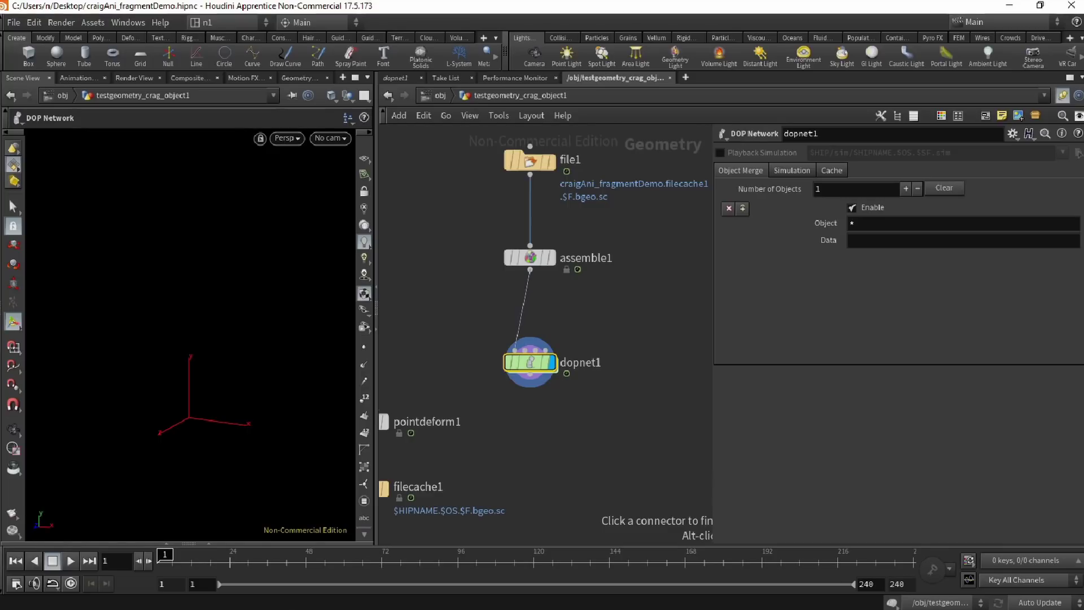
click(514, 350)
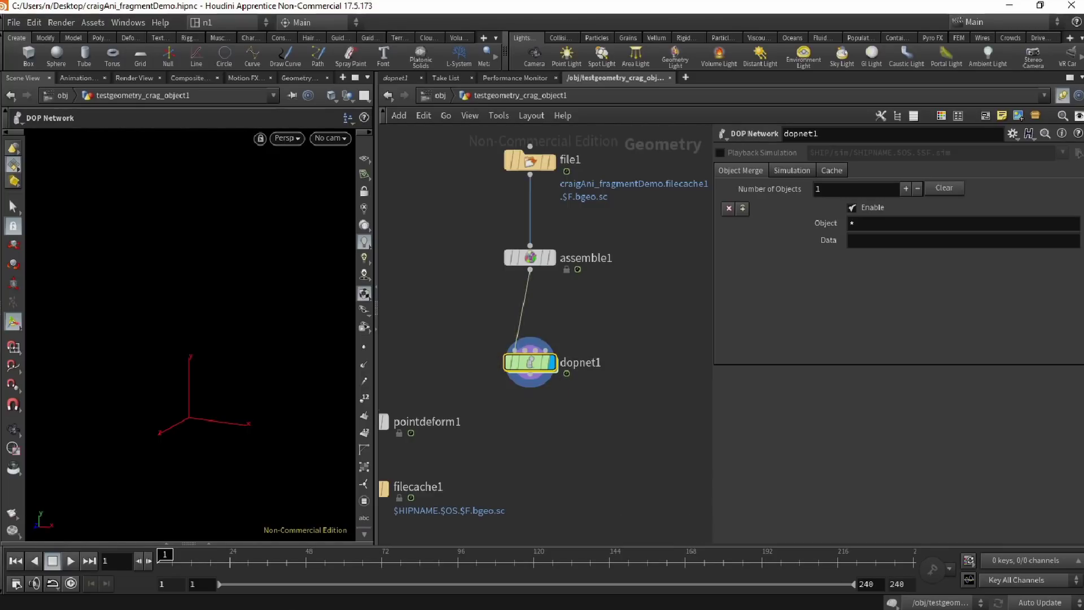
double_click(529, 362)
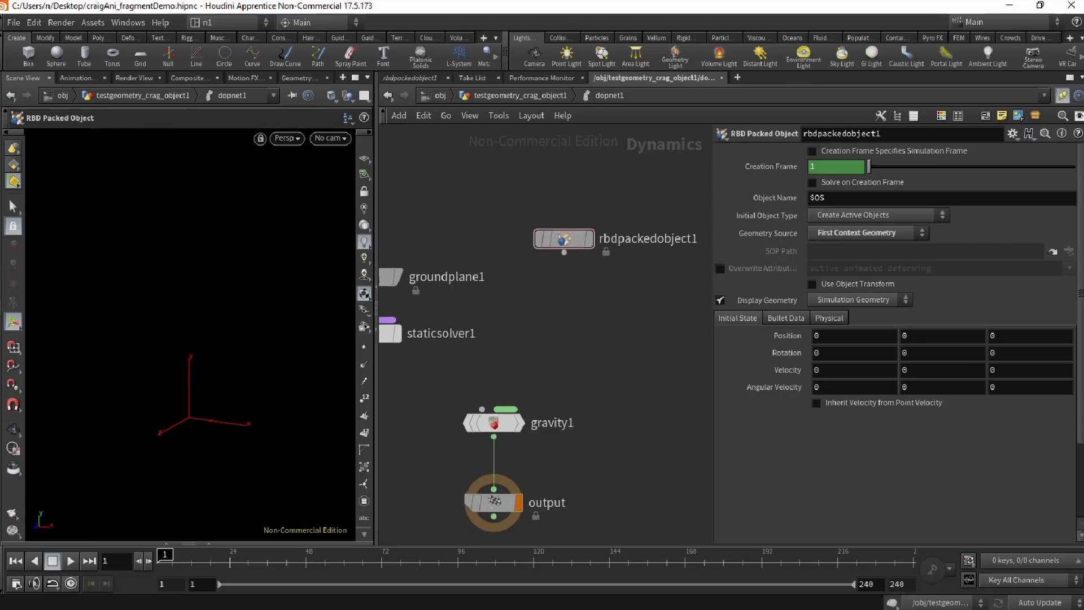
Add a Rigid Body Solver below the RBD Packed Object and wire the packed object into its first input.
key(Tab)
text(rigi)
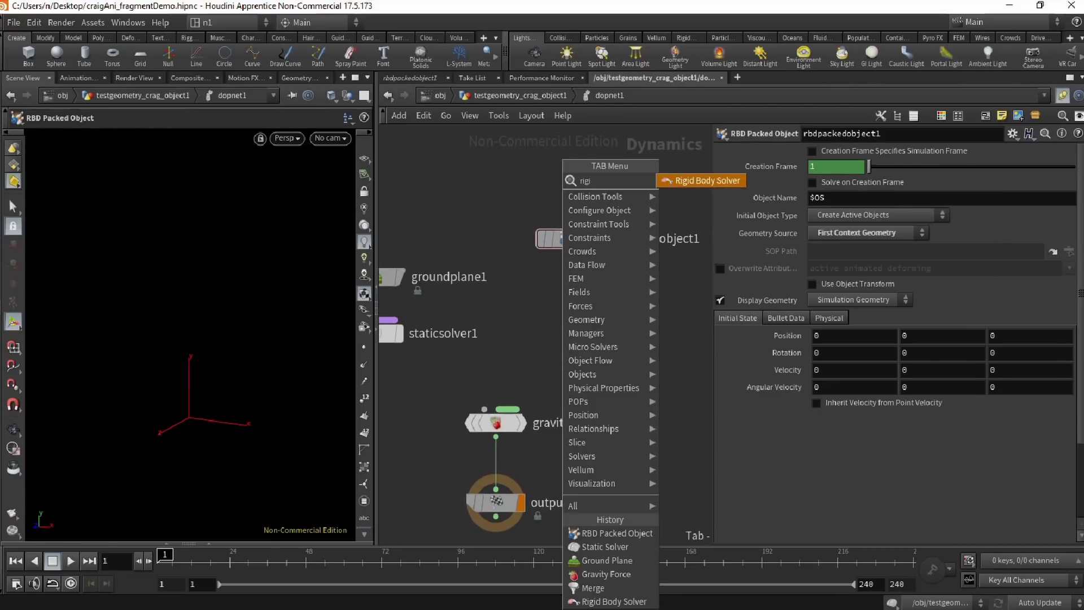
key(Return)
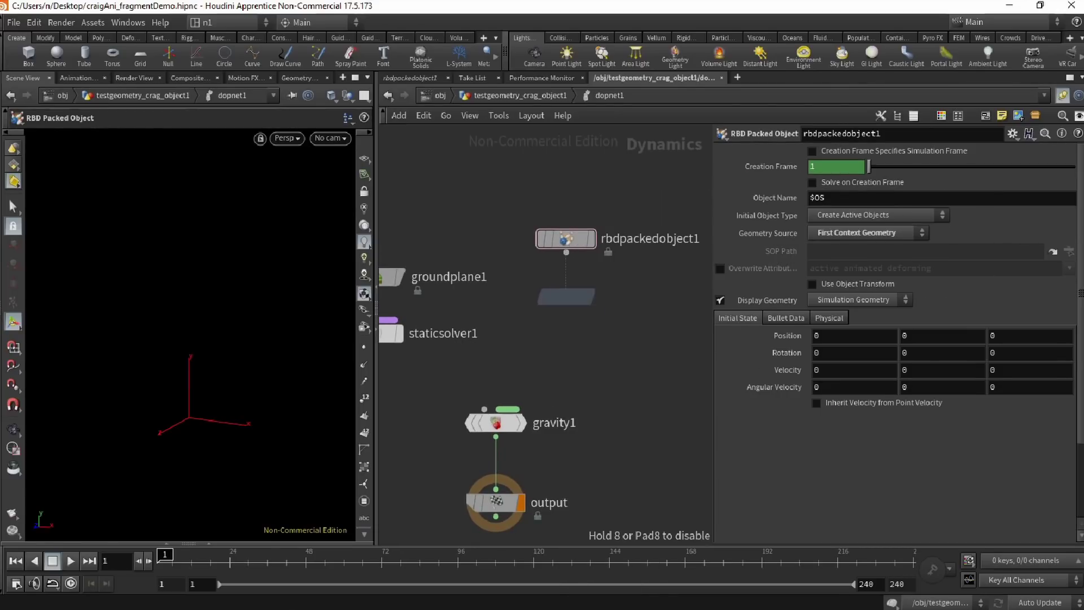
click(567, 310)
drag(566, 252, 550, 297)
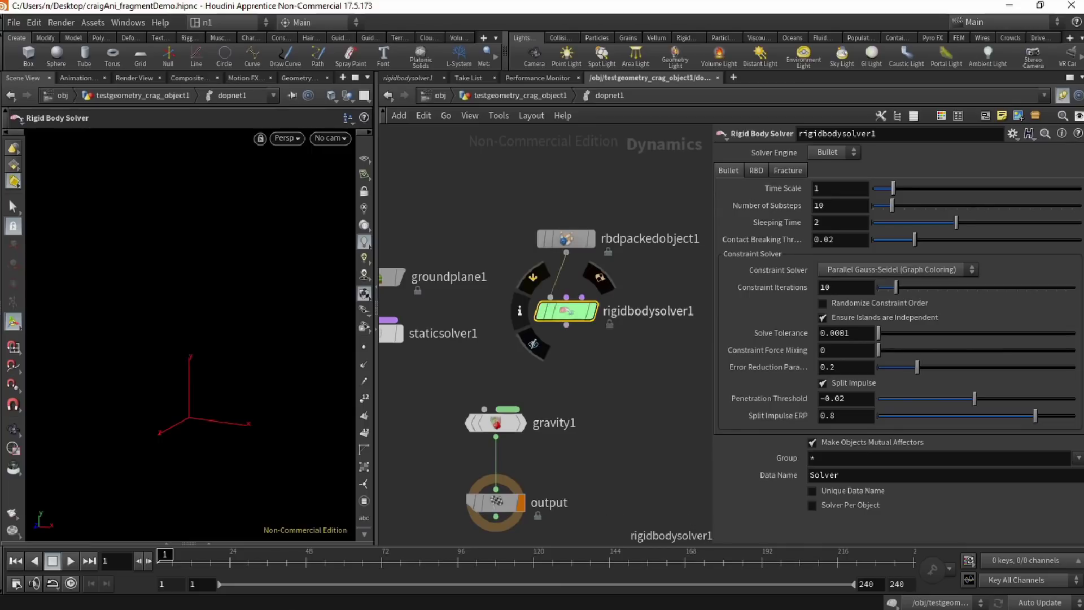
Add a Merge node between the two solvers and the Gravity Force node.
middle_drag(536, 362, 564, 345)
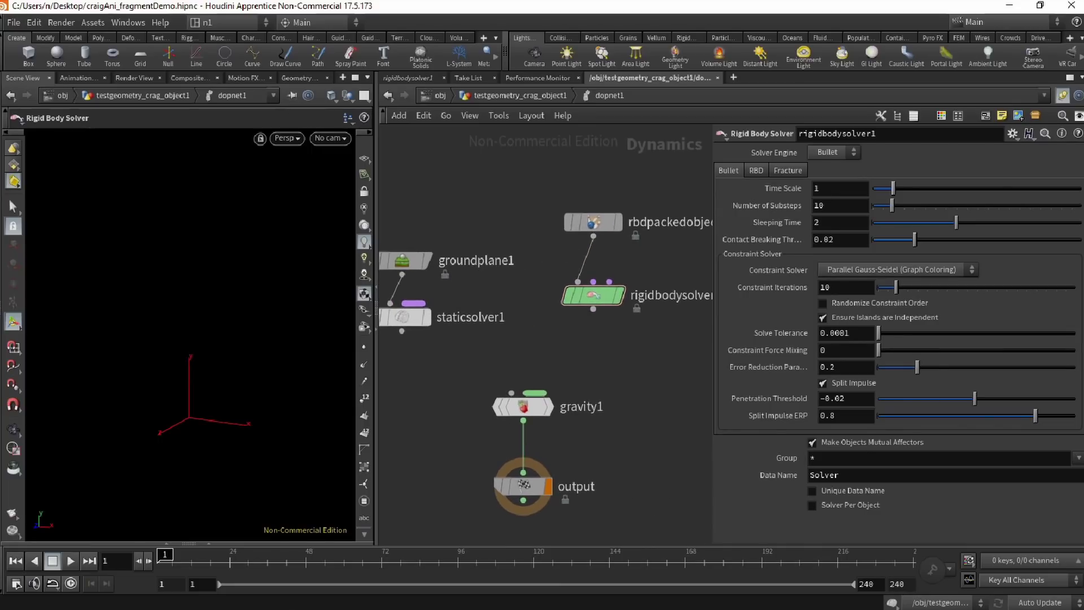
key(Tab)
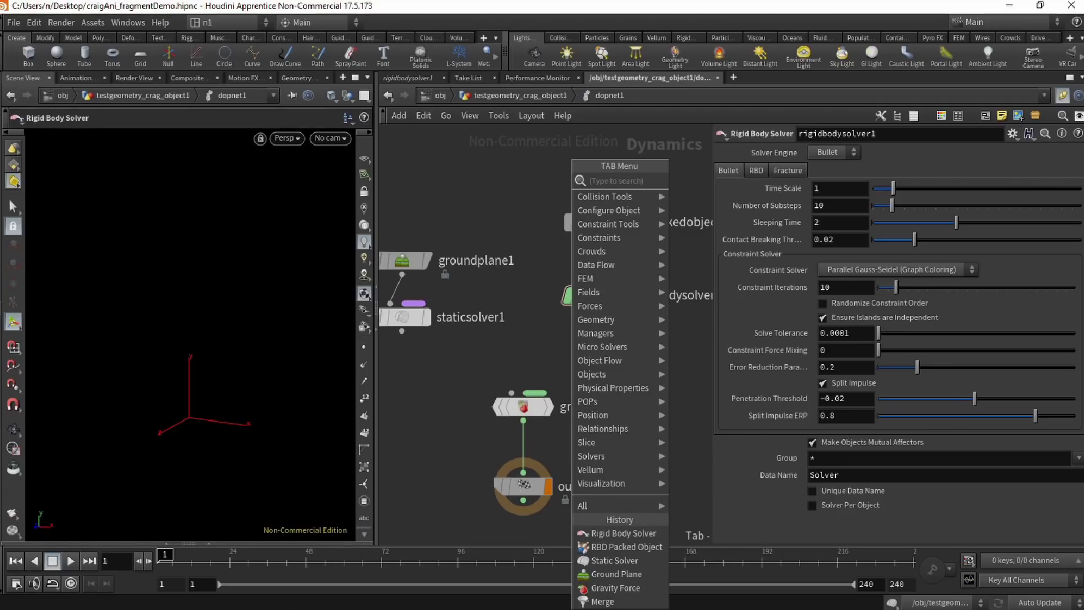
text(merge)
key(Return)
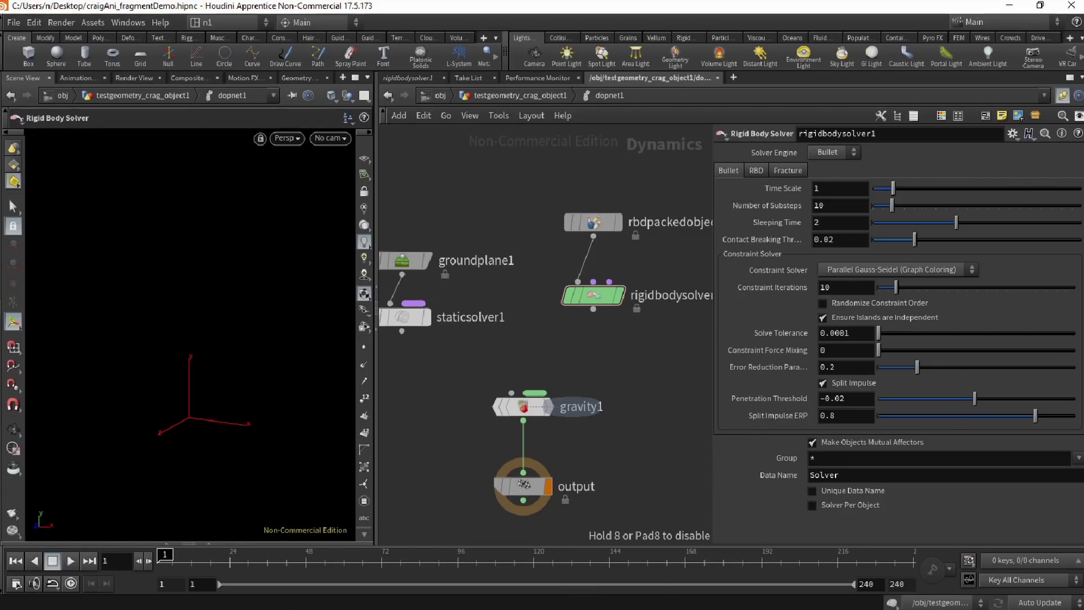
click(540, 354)
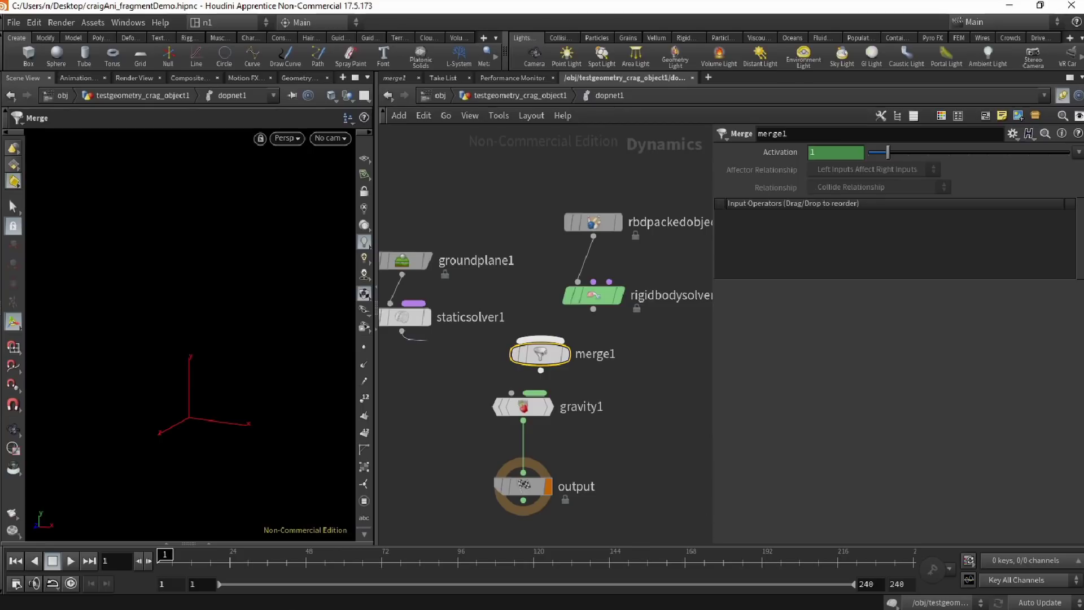
Wire the Static Solver and Rigid Body Solver through the Merge into Gravity's first input, and shift the ground plane branch closer.
click(401, 331)
click(540, 341)
click(593, 309)
click(540, 339)
click(540, 370)
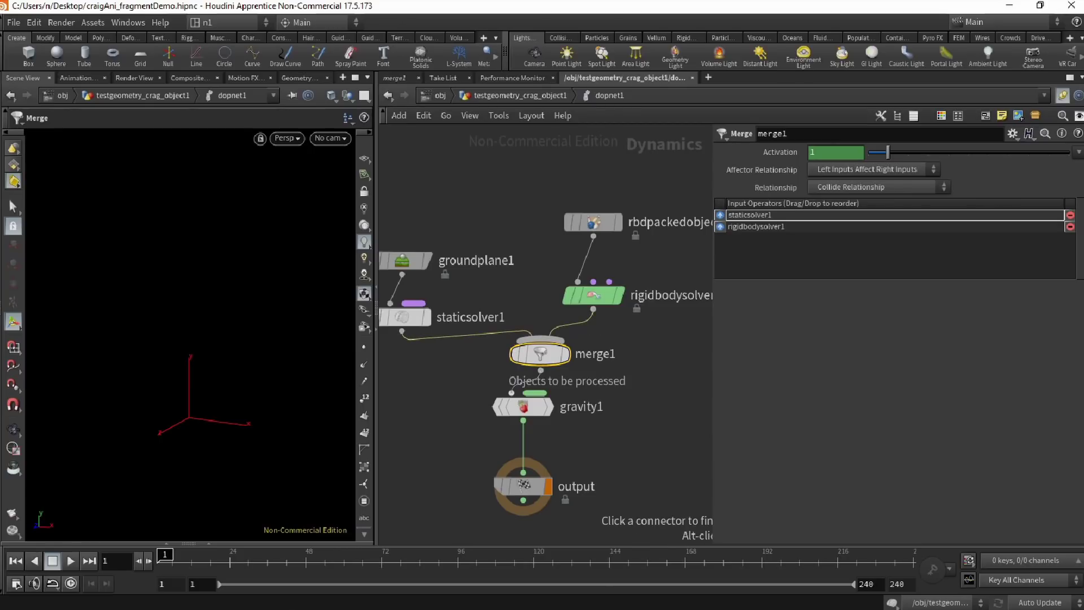
click(511, 393)
drag(444, 196, 424, 278)
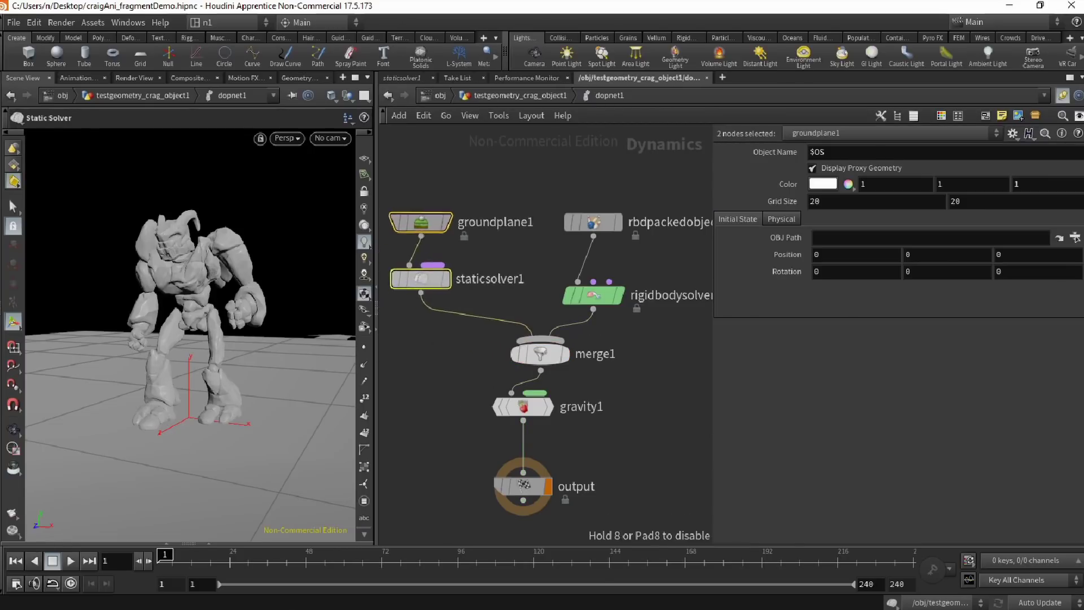
Enable attribute overwriting from SOPs on the RBD Packed Object for active, animated and deforming.
click(593, 222)
middle_drag(593, 222, 534, 246)
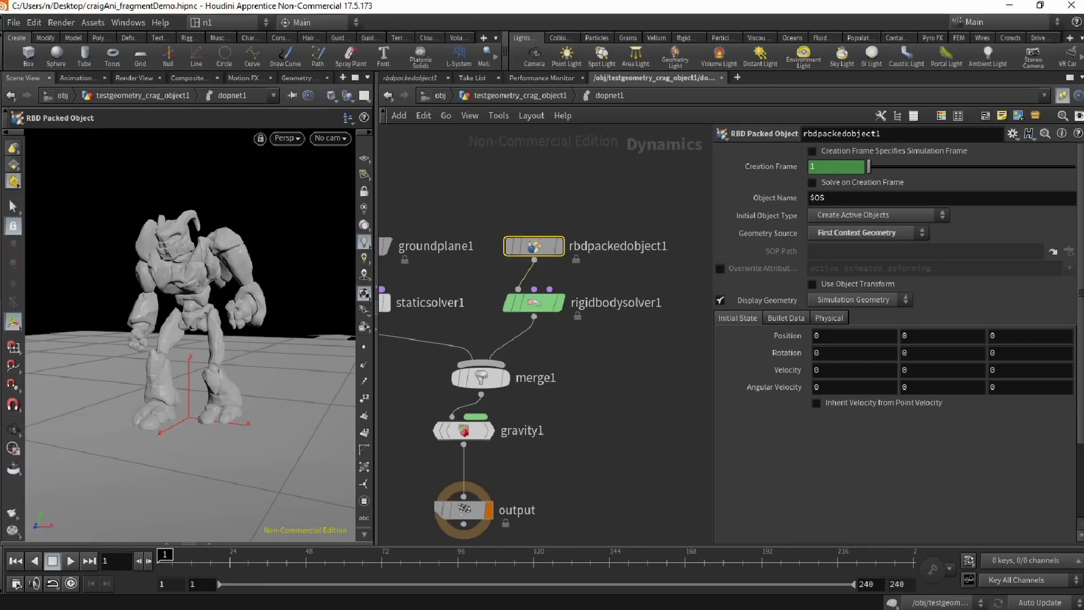
click(720, 268)
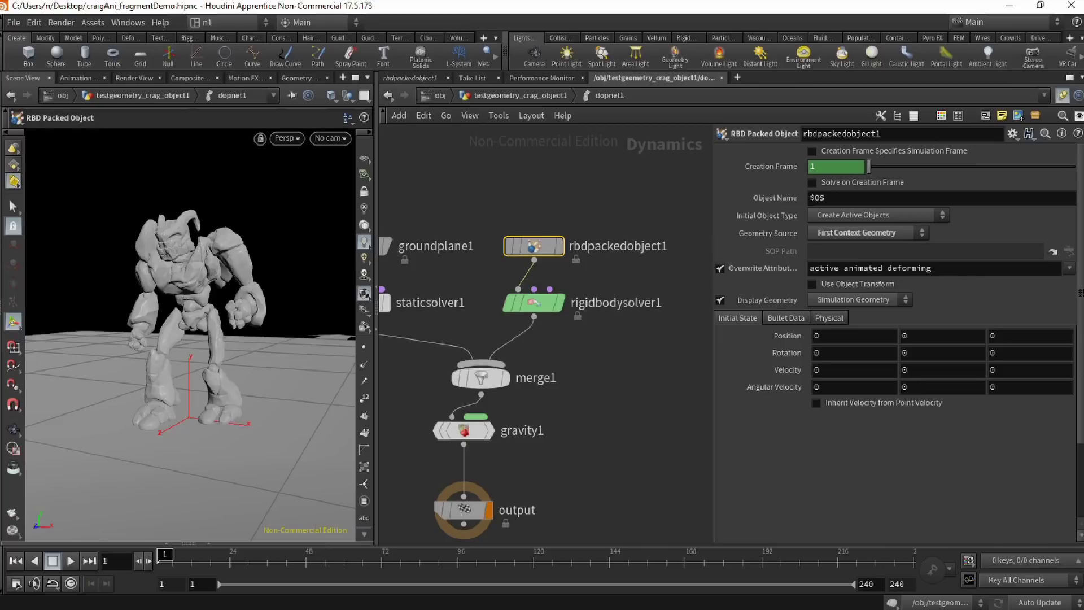
Return to the Crag geometry network and insert an Attribute Create node between the Assemble node and the DOP Network.
click(519, 96)
middle_drag(599, 294, 599, 366)
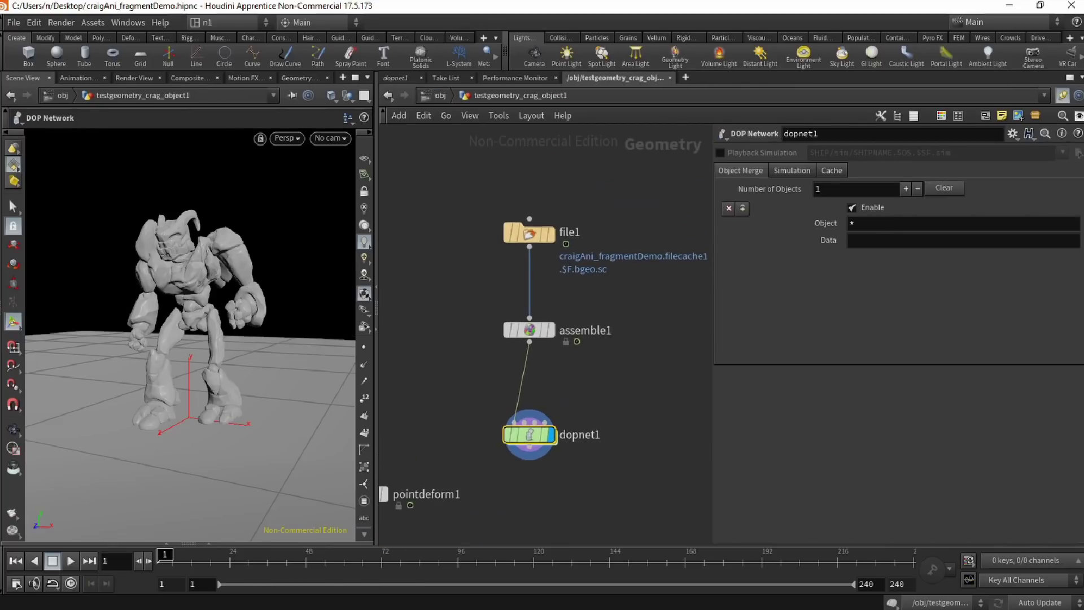
key(Tab)
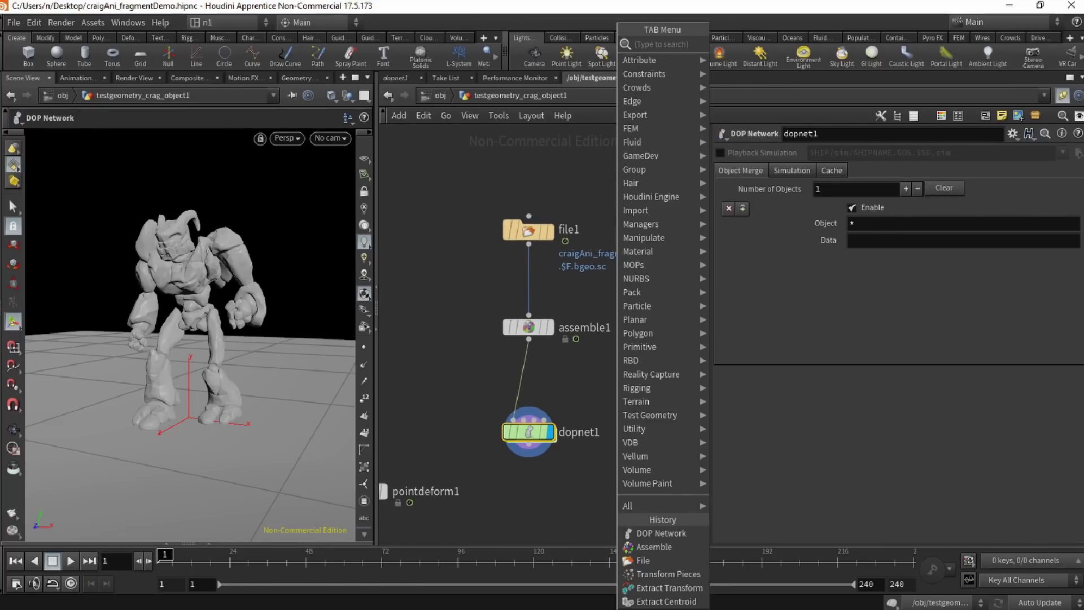
text(attricre)
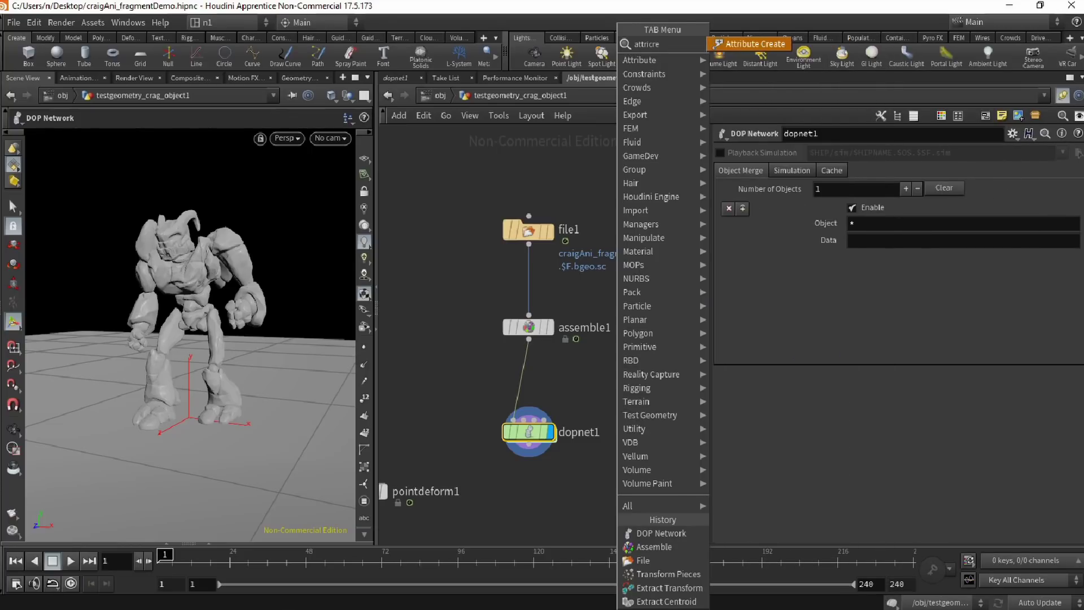
key(Return)
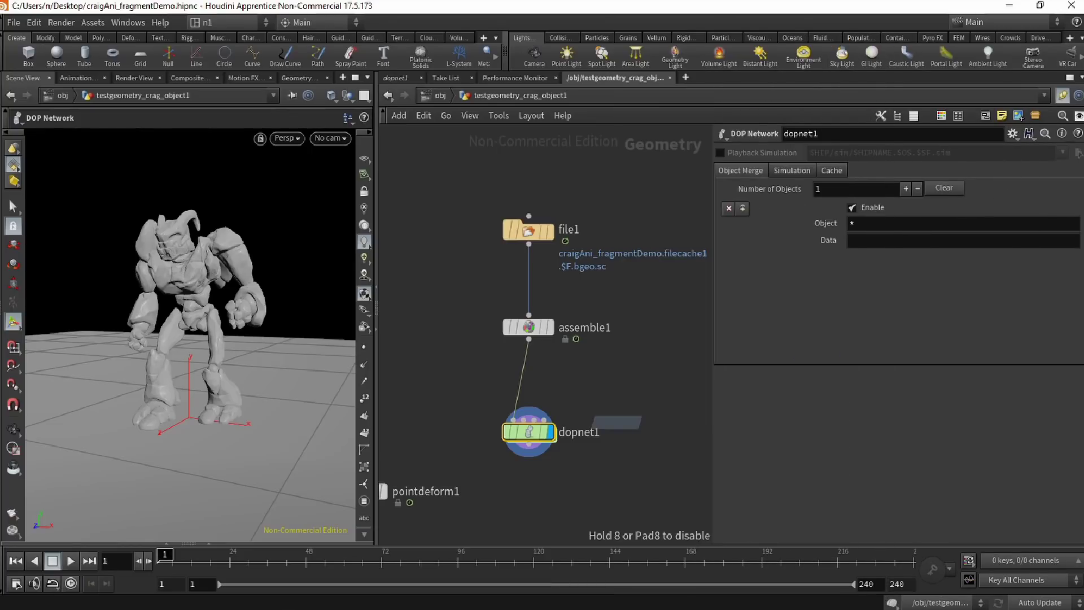
click(530, 378)
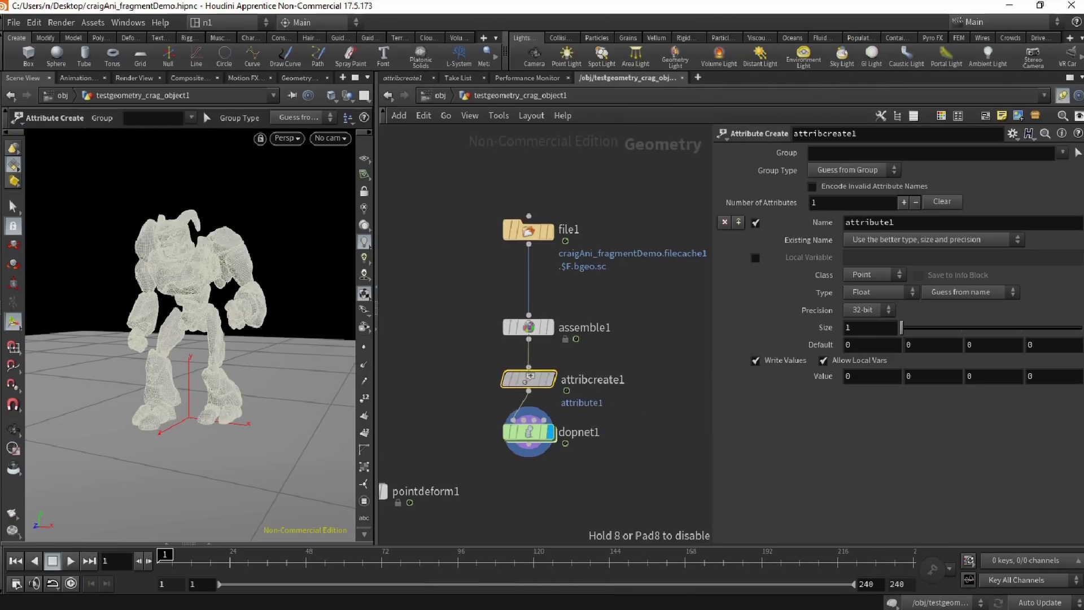
Name the Attribute Create node's point attribute animated and set its value to 1.
drag(896, 223, 842, 222)
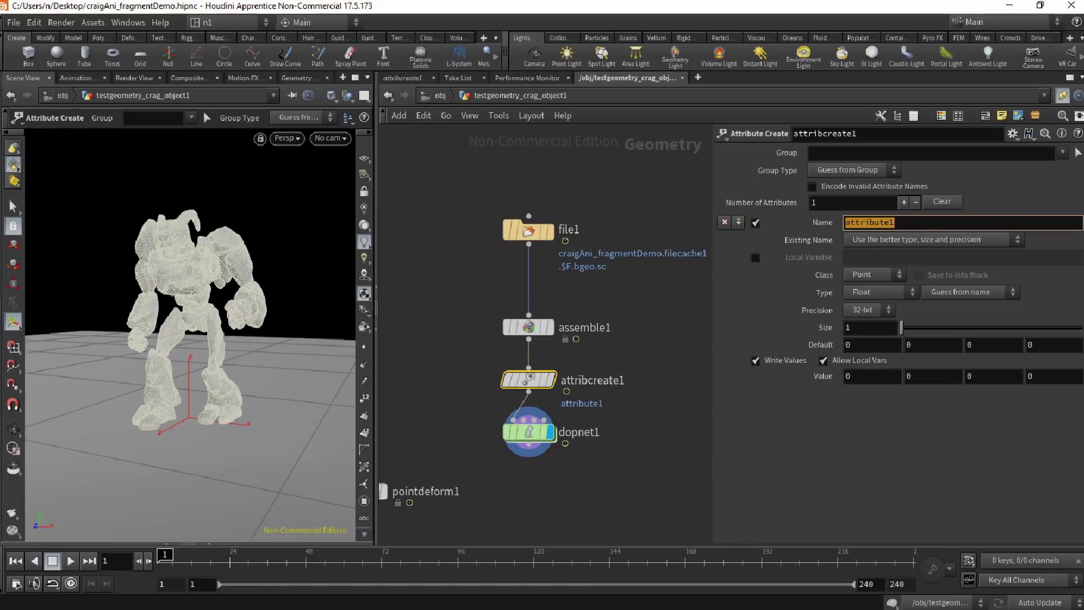
text(animated)
key(Return)
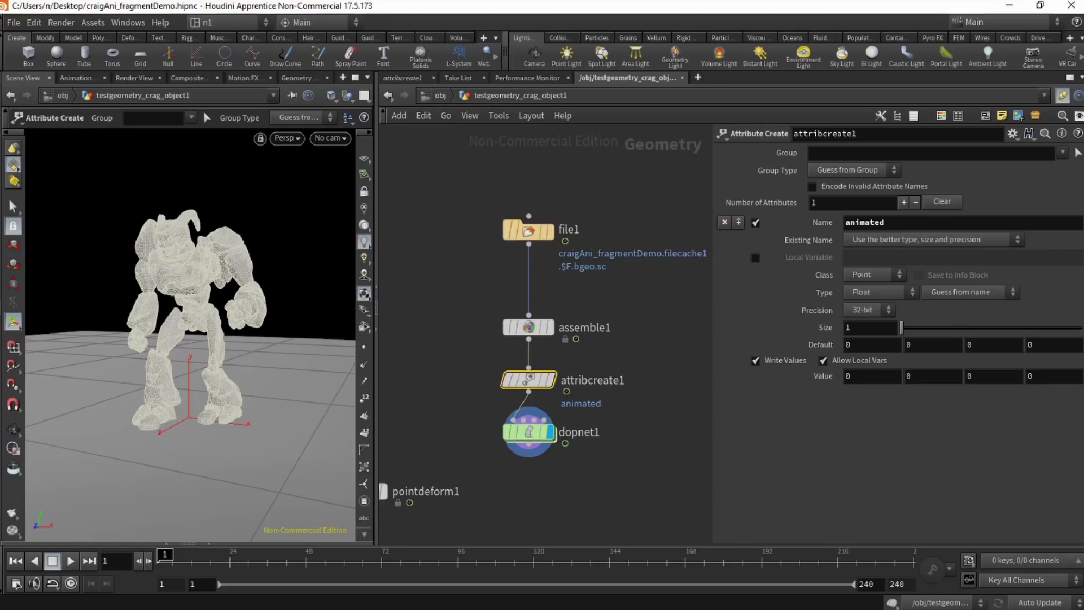
drag(863, 377, 839, 375)
key(Return)
click(655, 305)
middle_drag(659, 287, 655, 275)
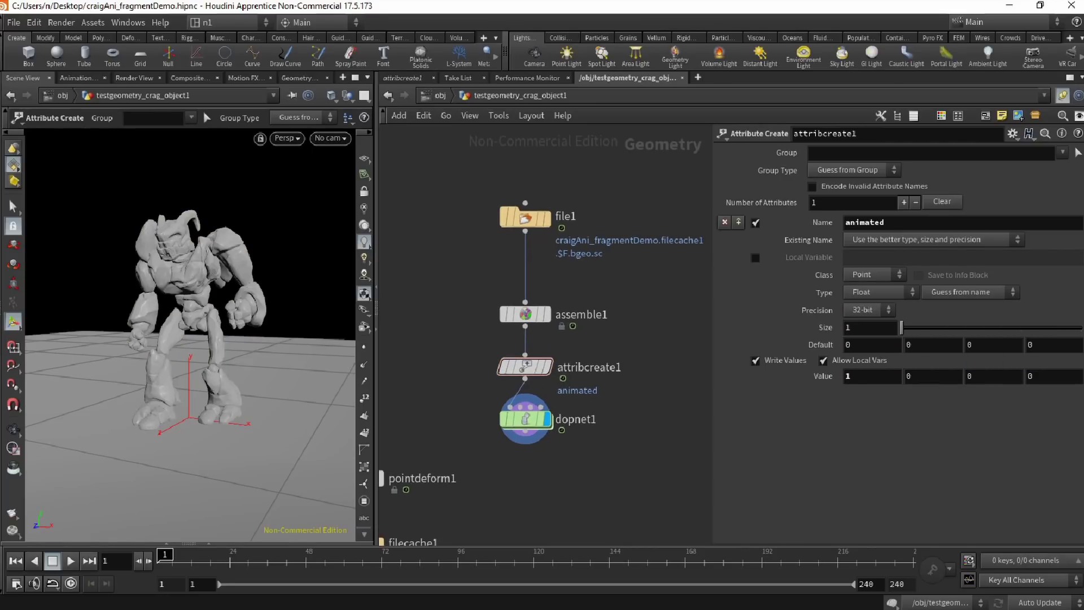
Insert a second attribute before animated in the Attribute Create node and name it active.
click(739, 222)
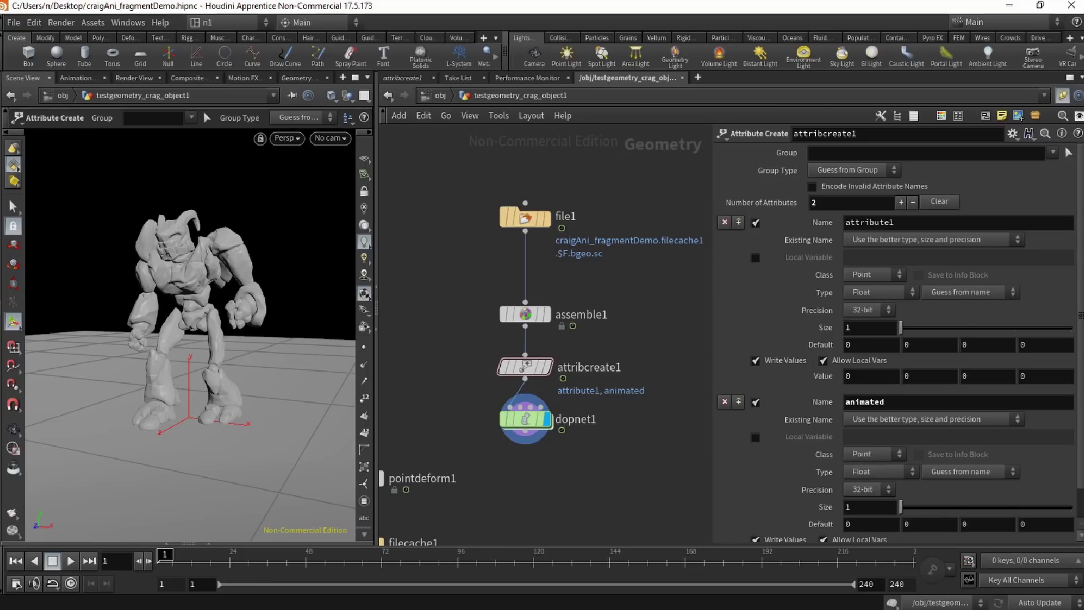
double_click(894, 223)
text(ac)
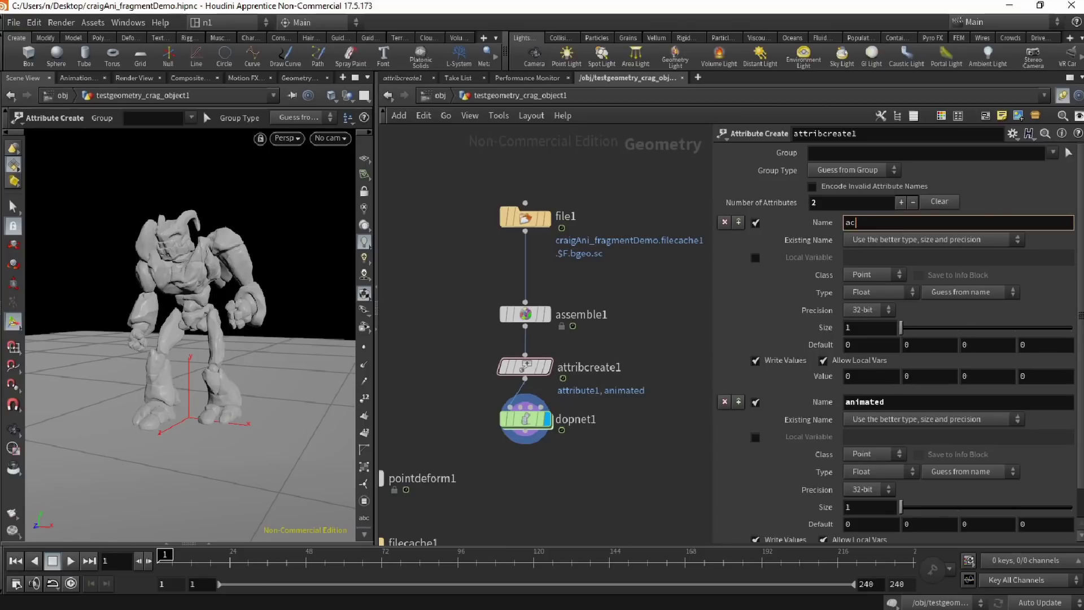
text(tive)
key(Return)
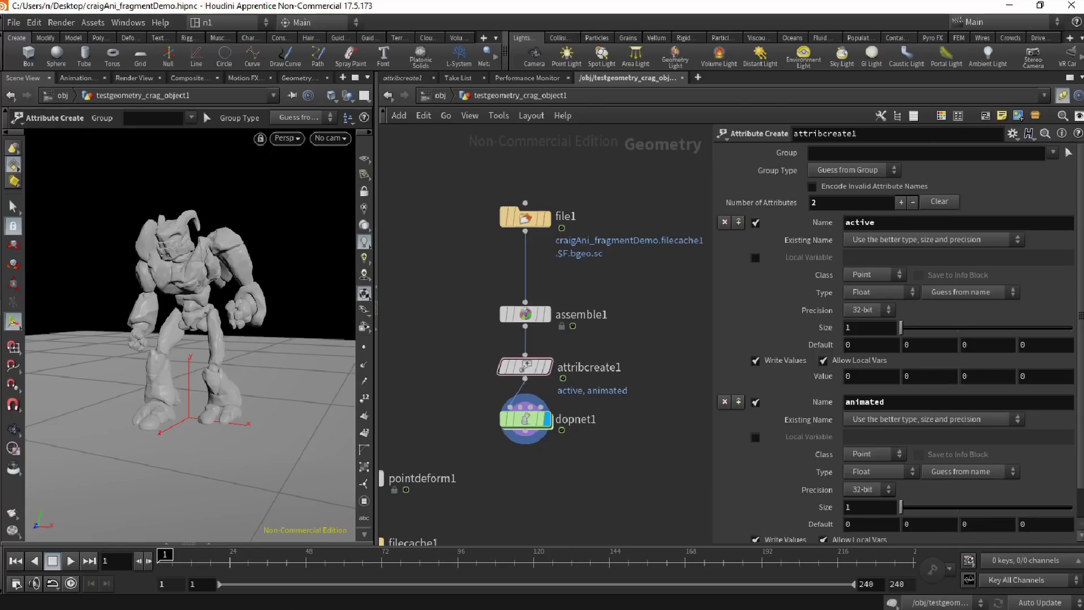
Set the active attribute's value to the expression $F>=36 and play the simulation.
double_click(848, 376)
text($F)
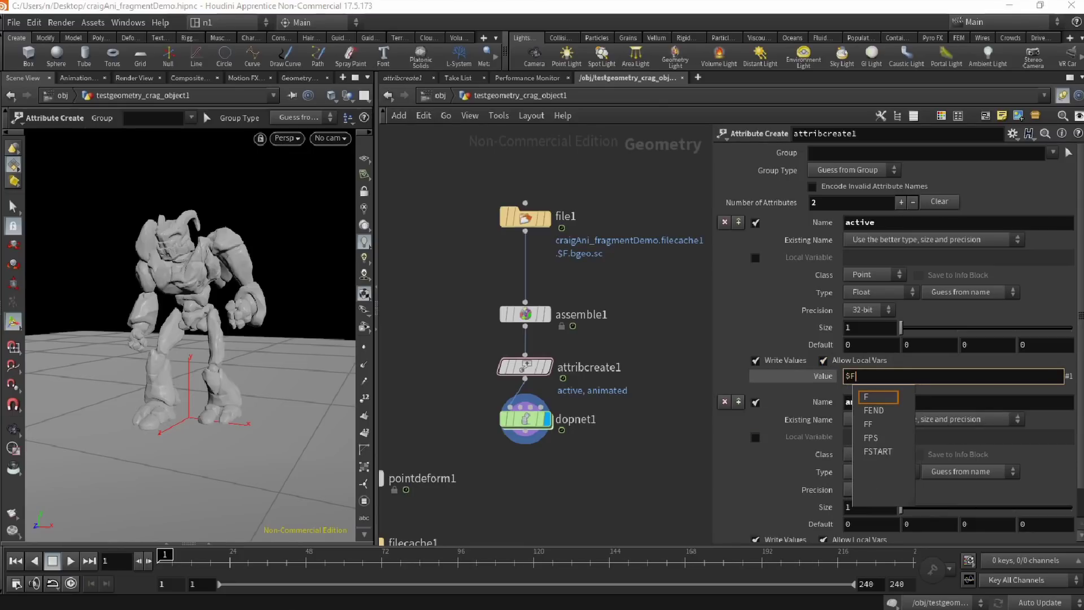
text(>)
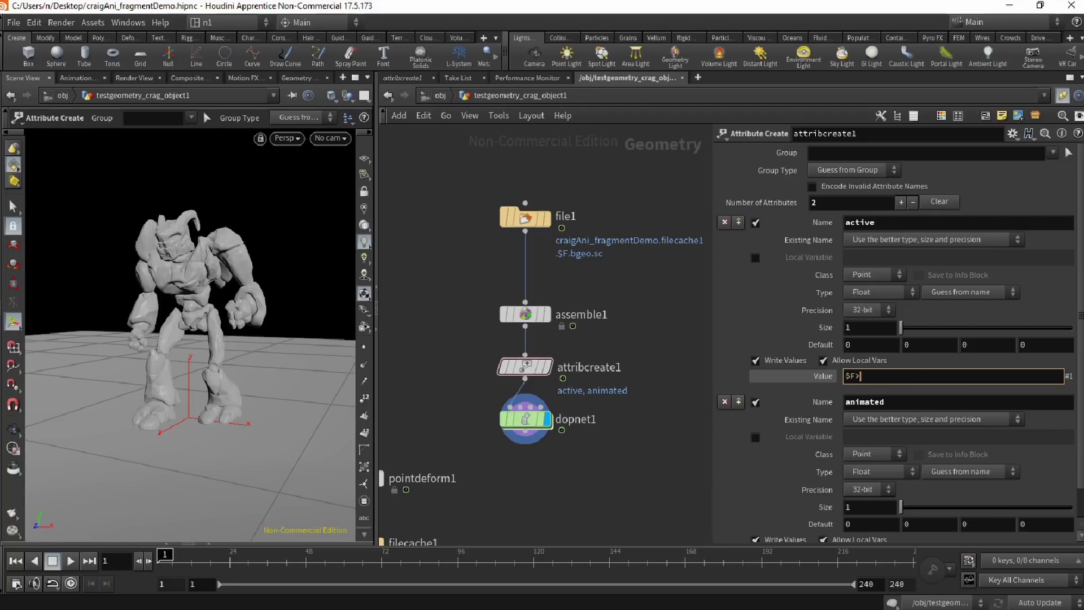
text(=36)
key(Return)
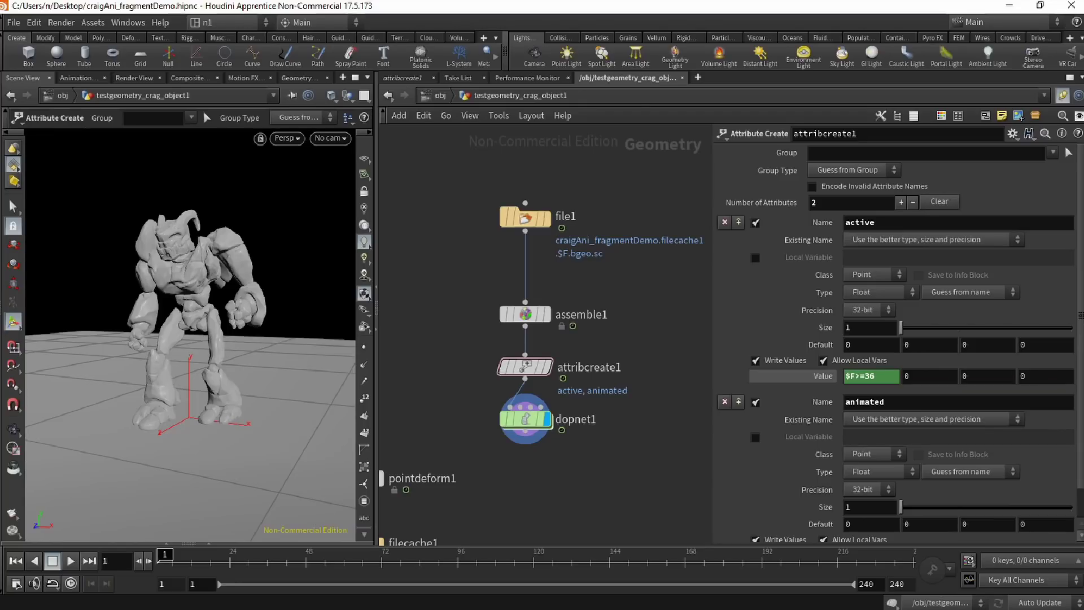
scroll(113, 320, down, 2)
click(70, 560)
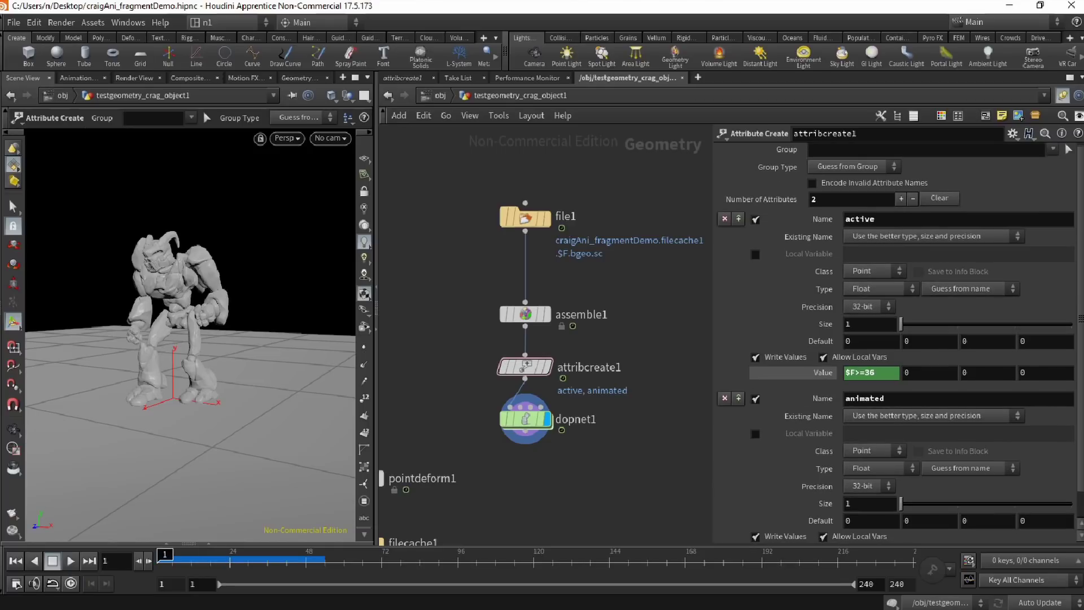
Set the type of both the active and animated attributes to Integer.
click(878, 289)
click(864, 308)
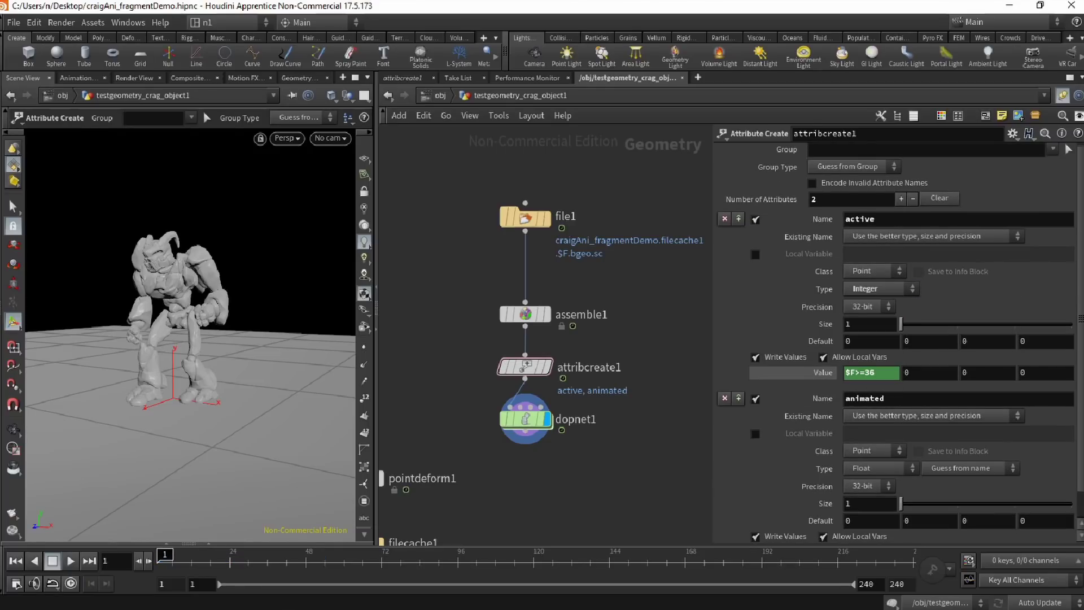
scroll(875, 307, down, 1)
scroll(898, 339, down, 1)
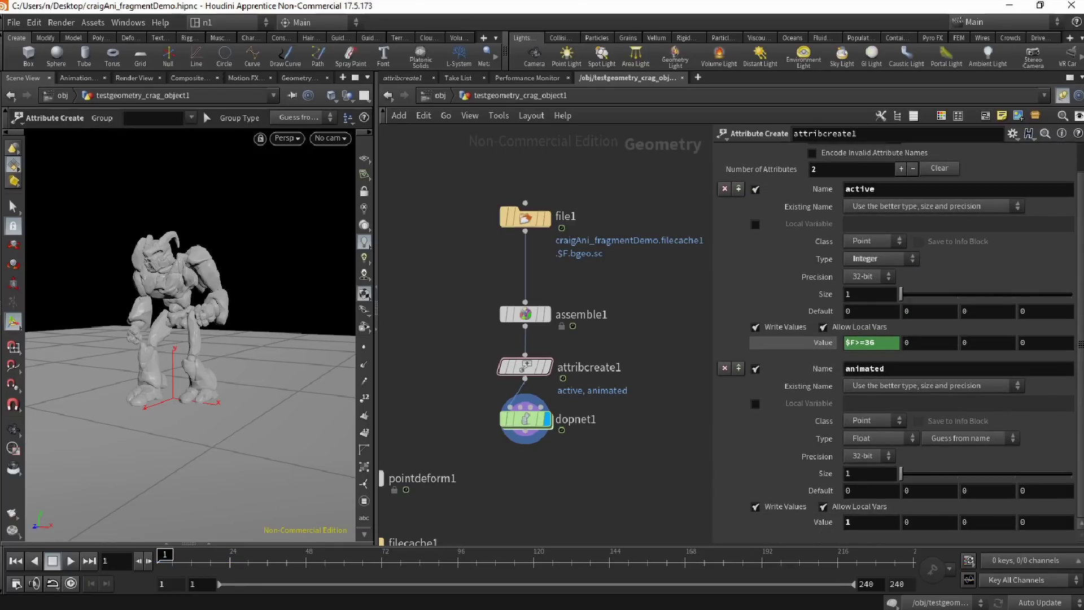
click(878, 438)
click(873, 480)
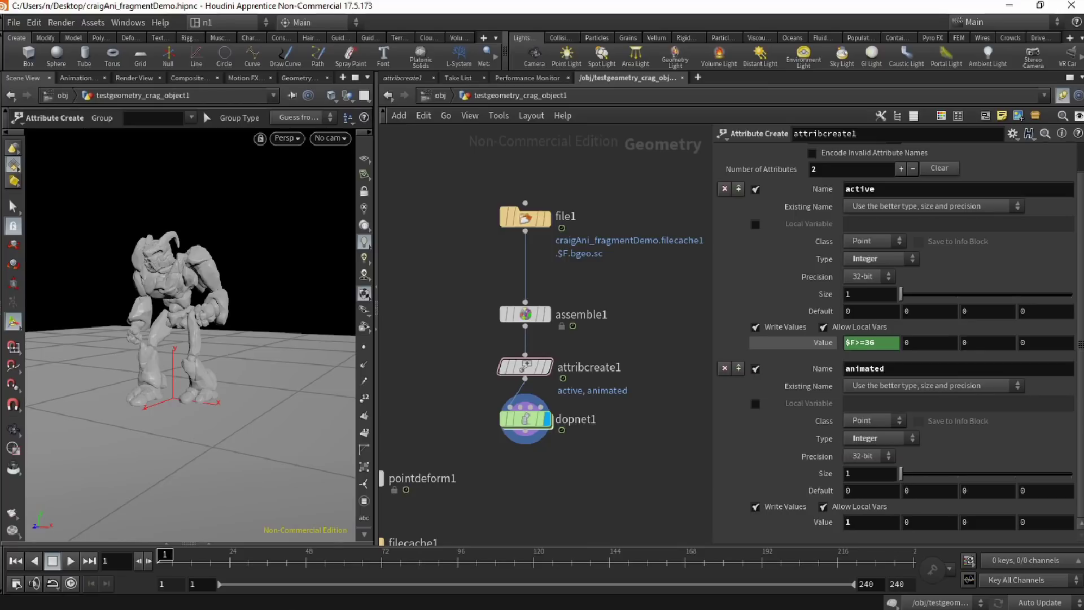
Play the simulation past frame 36 and examine the Crag's pieces up close from another angle.
click(70, 561)
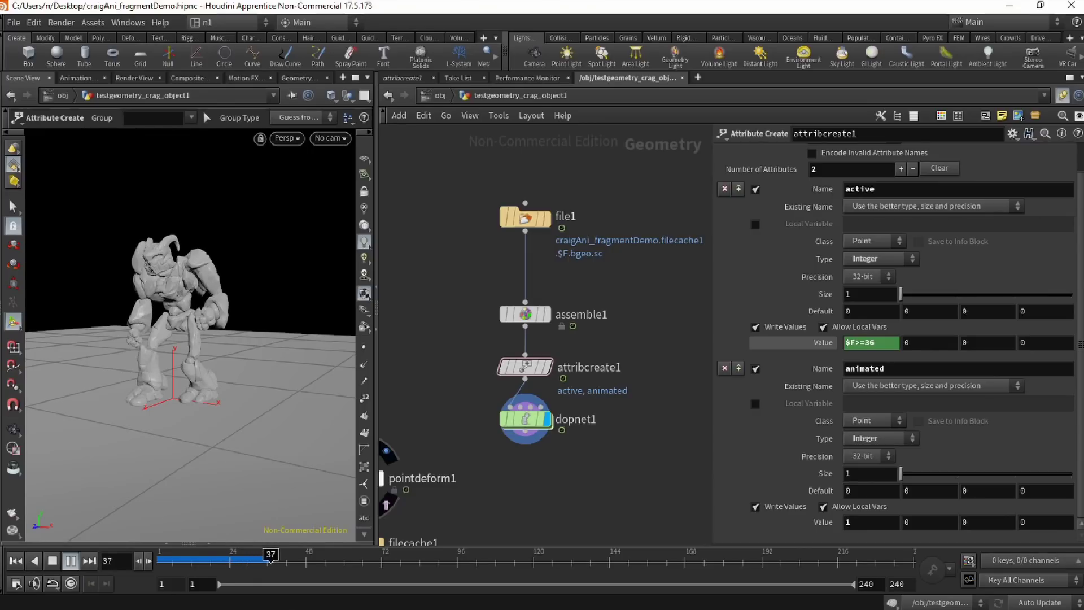
alt+drag(175, 339, 225, 339)
alt+right_drag(226, 339, 251, 345)
mouse_move(225, 339)
alt+mouse_down()
mouse_move(186, 339)
mouse_move(232, 338)
alt+mouse_up()
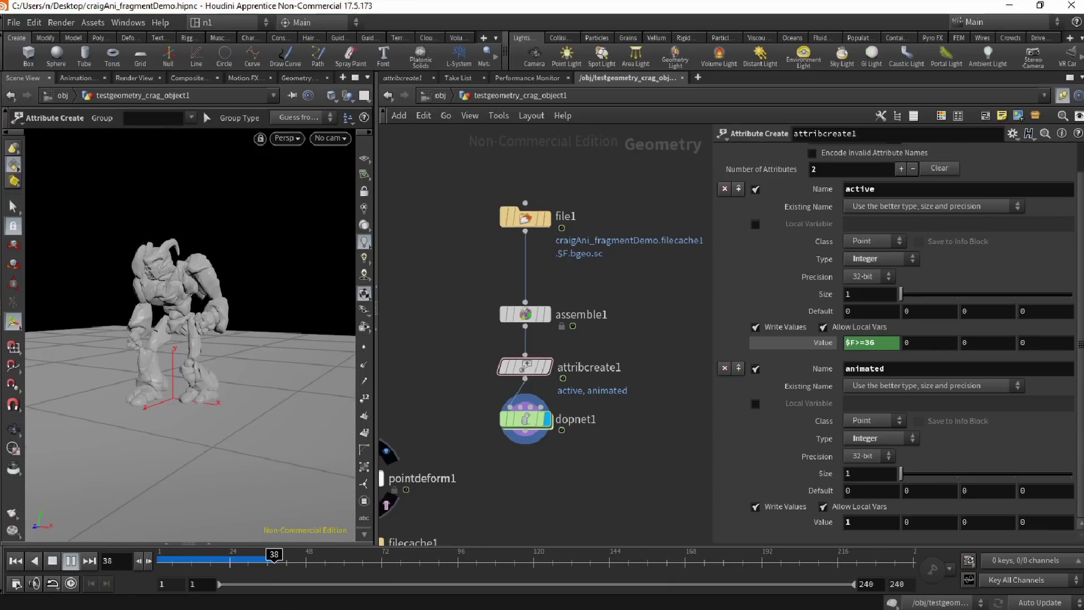
alt+drag(186, 338, 212, 350)
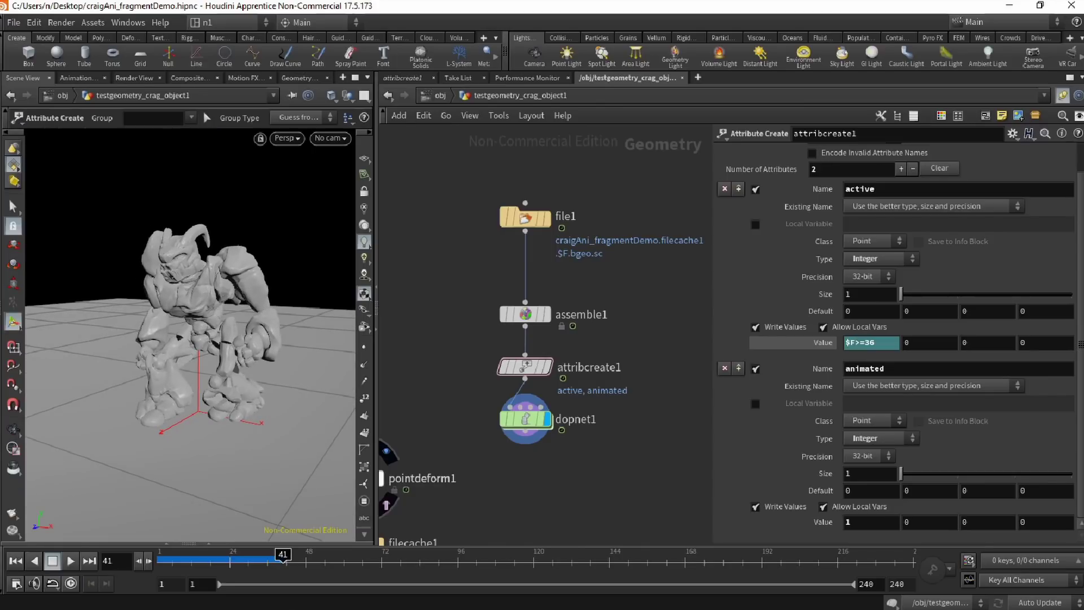
key(alt)
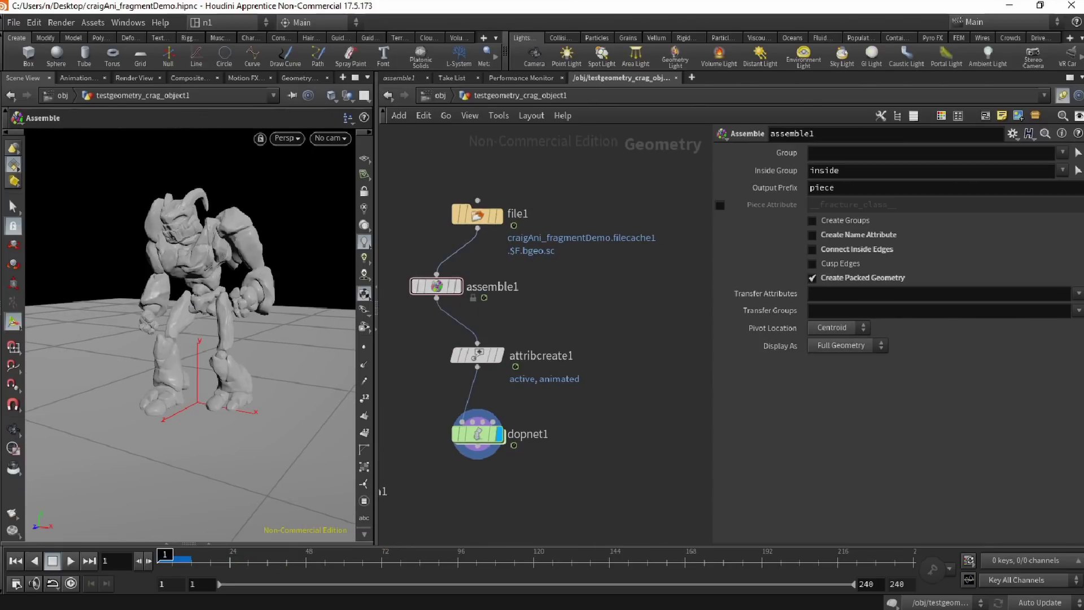
Align the Assemble node vertically between the File and Attribute Create nodes, then select the DOP Network.
drag(437, 286, 477, 282)
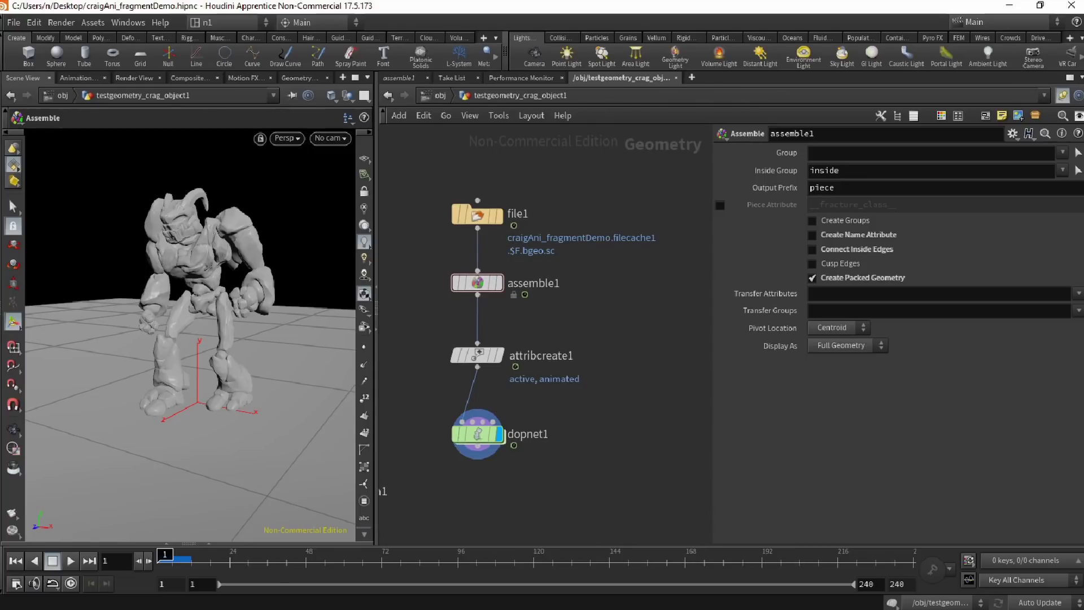
click(478, 434)
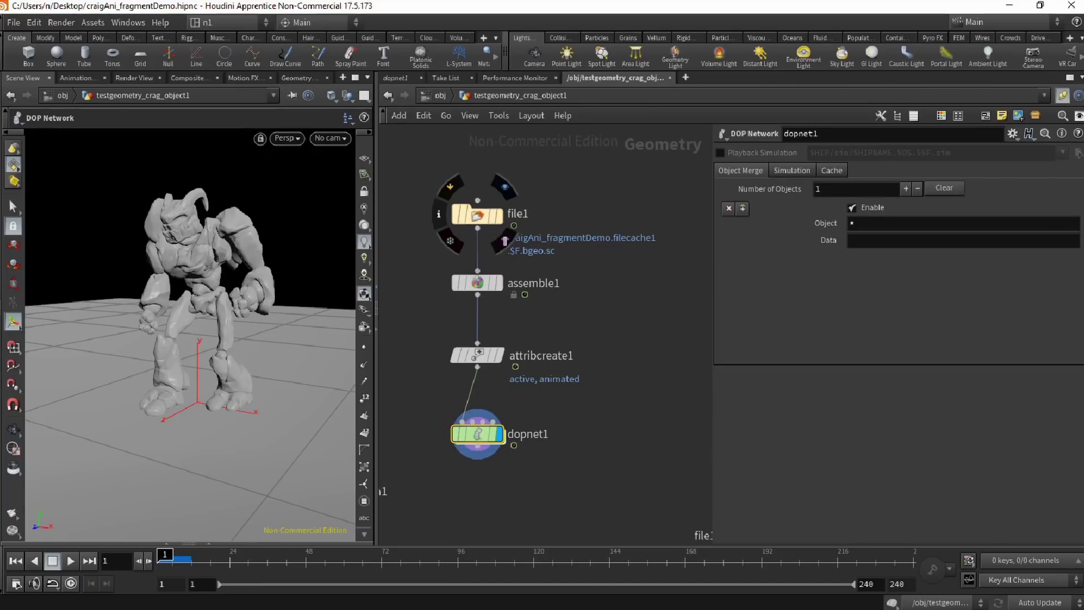
Space out the File and Assemble nodes to leave a gap between them in the network.
drag(477, 214, 477, 183)
middle_drag(542, 249, 525, 254)
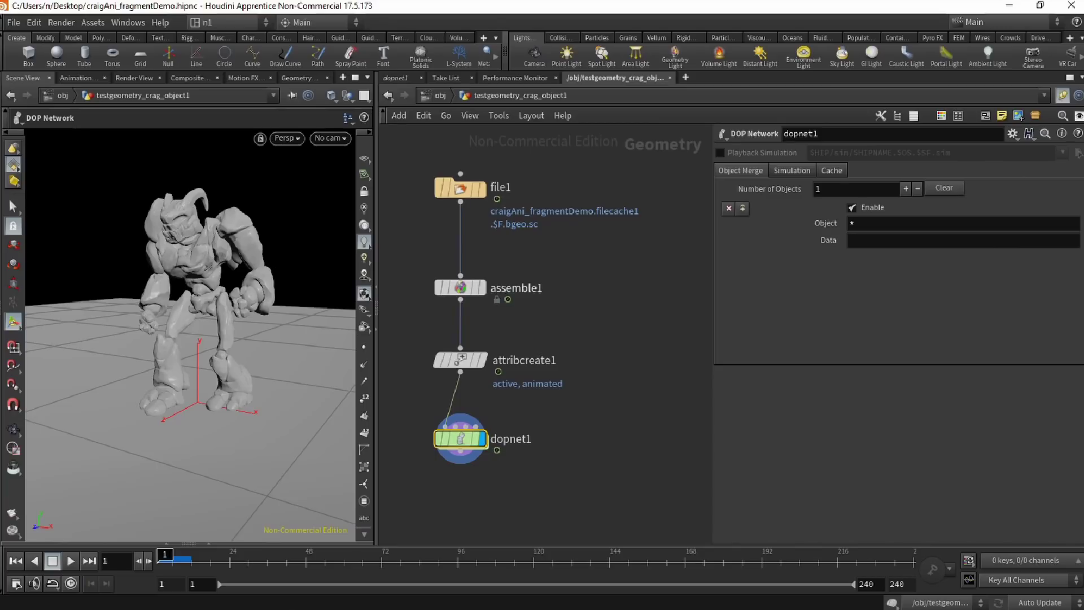
click(508, 439)
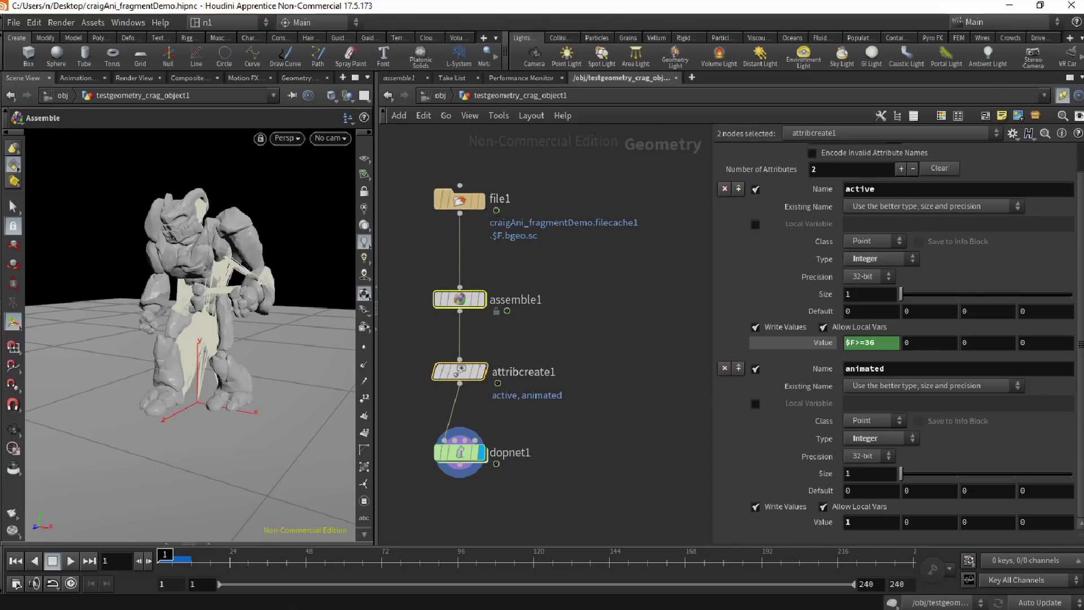
mouse_move(462, 201)
mouse_down()
mouse_move(485, 207)
mouse_move(471, 204)
mouse_up()
click(525, 265)
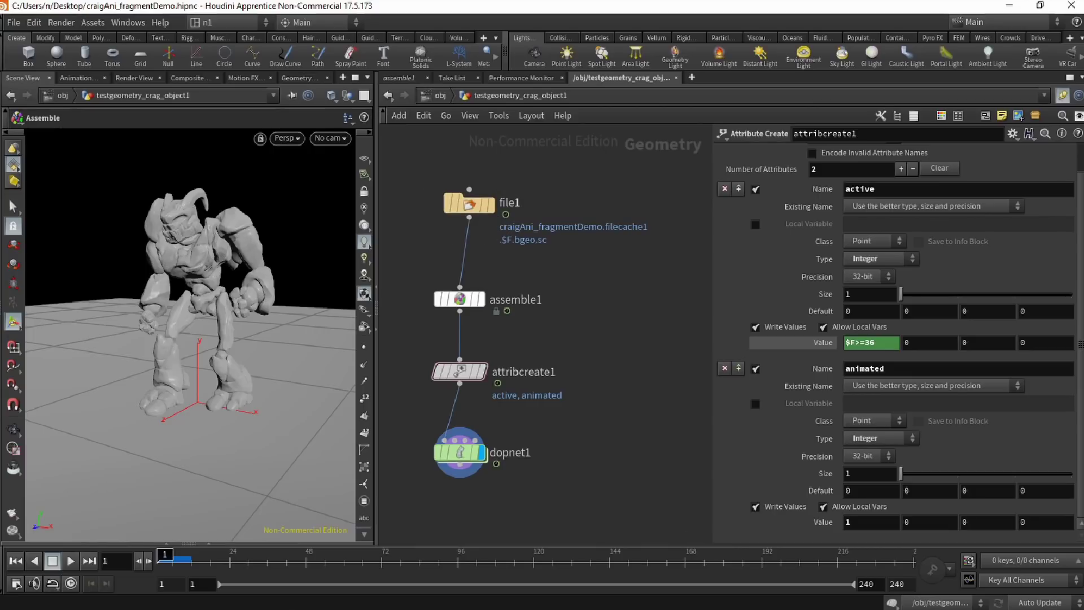
drag(459, 299, 449, 311)
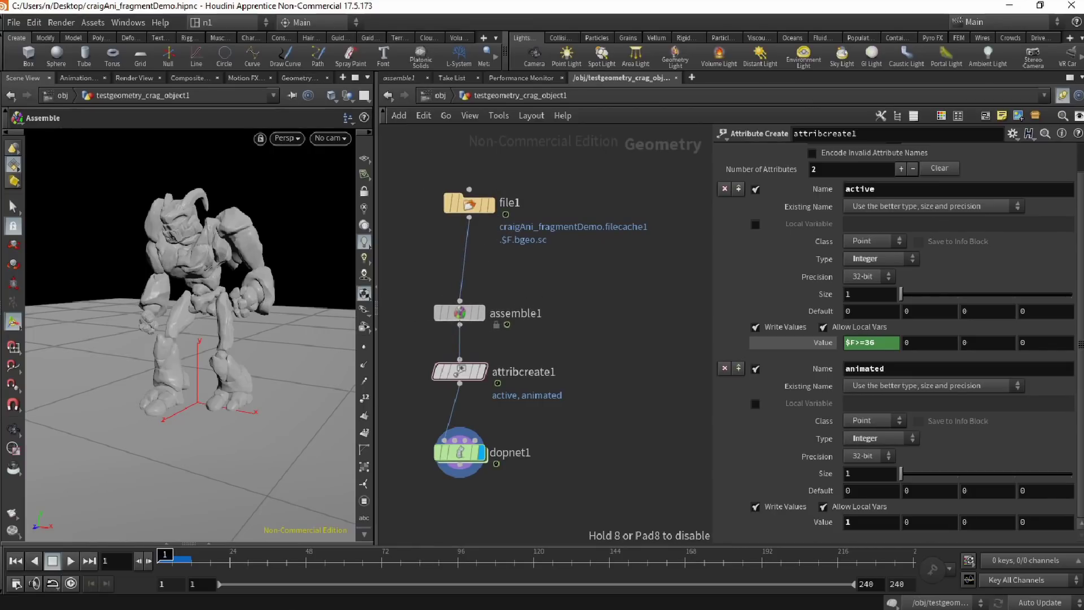
Insert a Time Shift node between File and Assemble and delete its Frame channel so it holds frame 1.
key(Tab)
text(time)
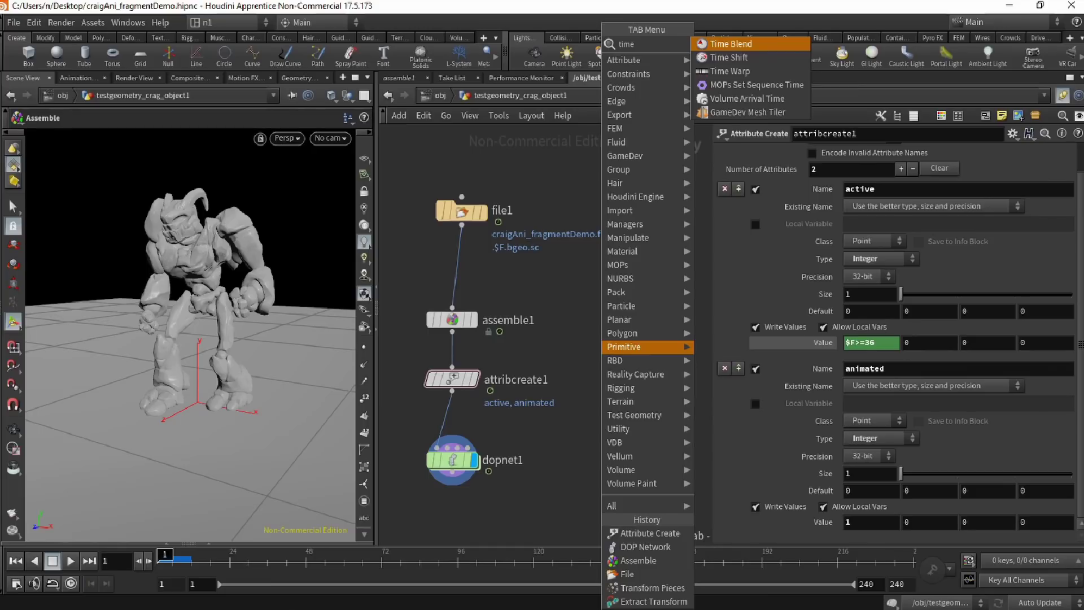
click(728, 57)
click(639, 330)
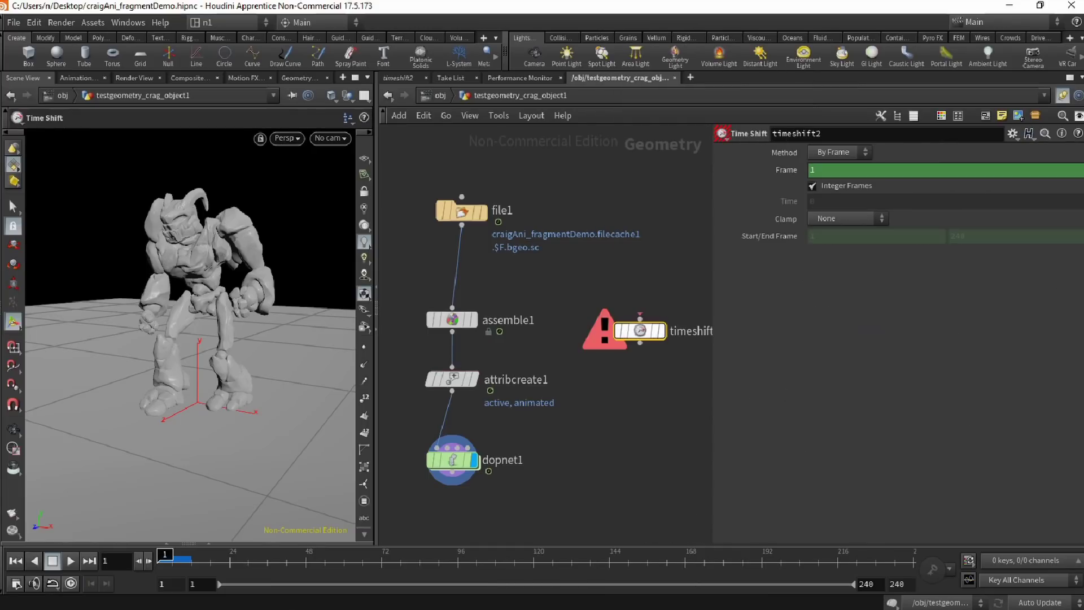
drag(639, 331, 462, 267)
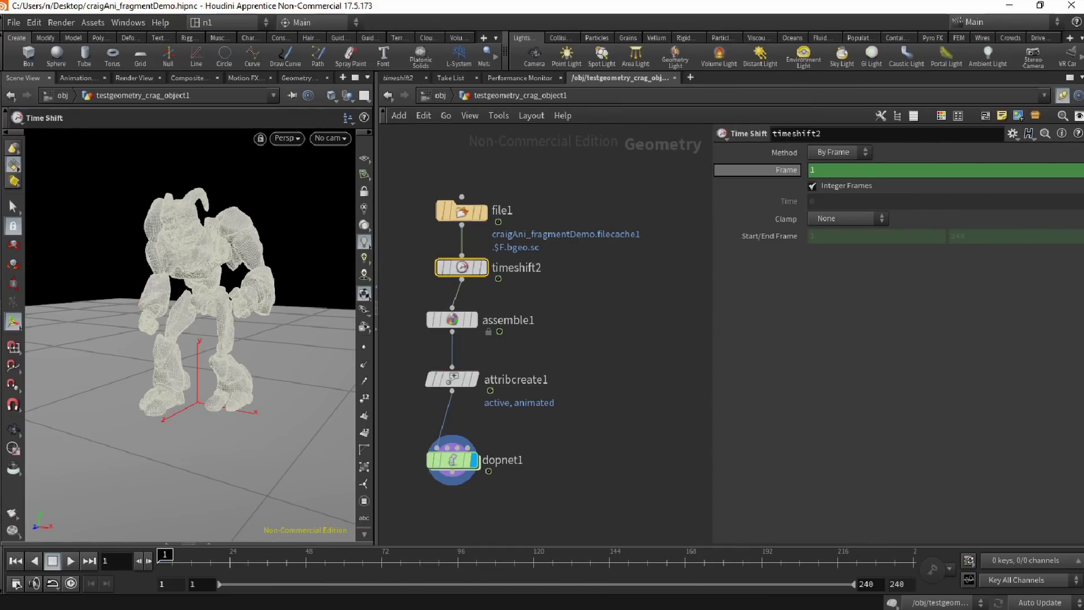
right_click(784, 169)
click(818, 326)
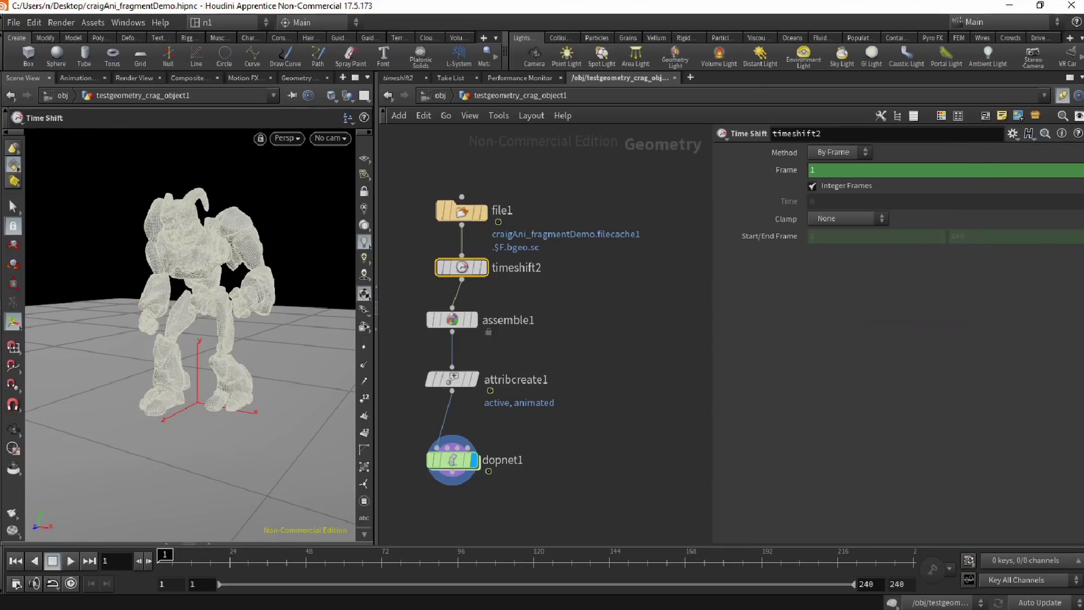
Add an Extract Transform node with the Time Shift in its first input and the File node in its second.
key(Tab)
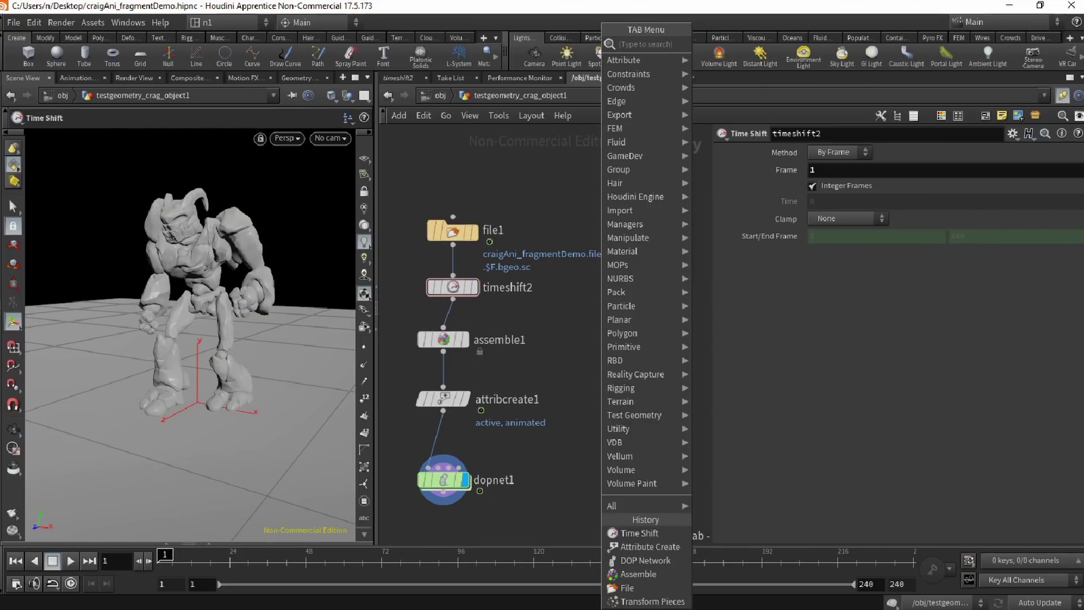
text(extra)
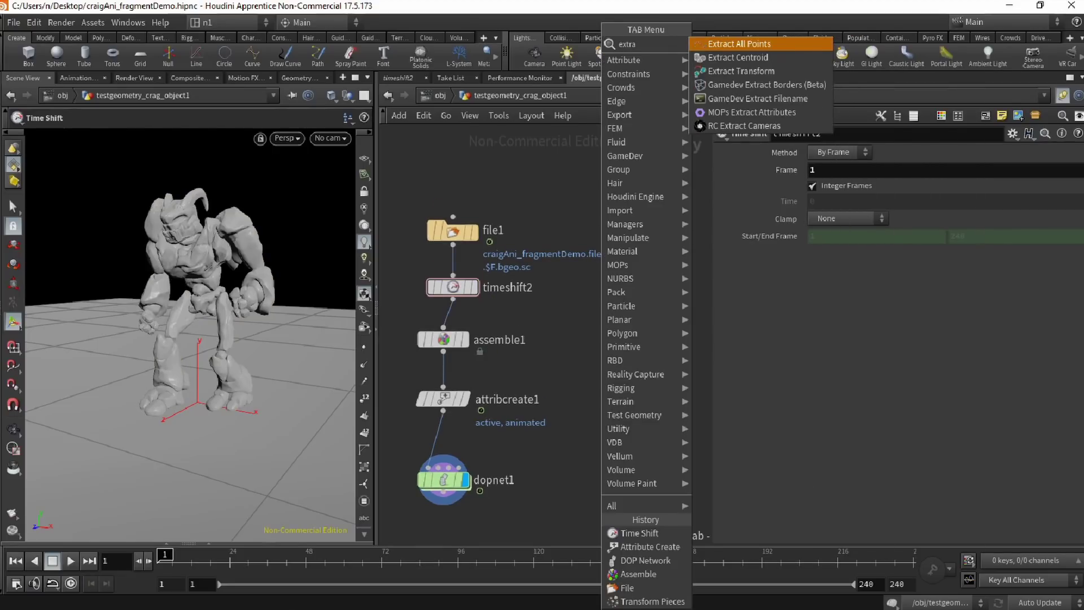
key(Down)
key(Down)
key(Return)
click(625, 340)
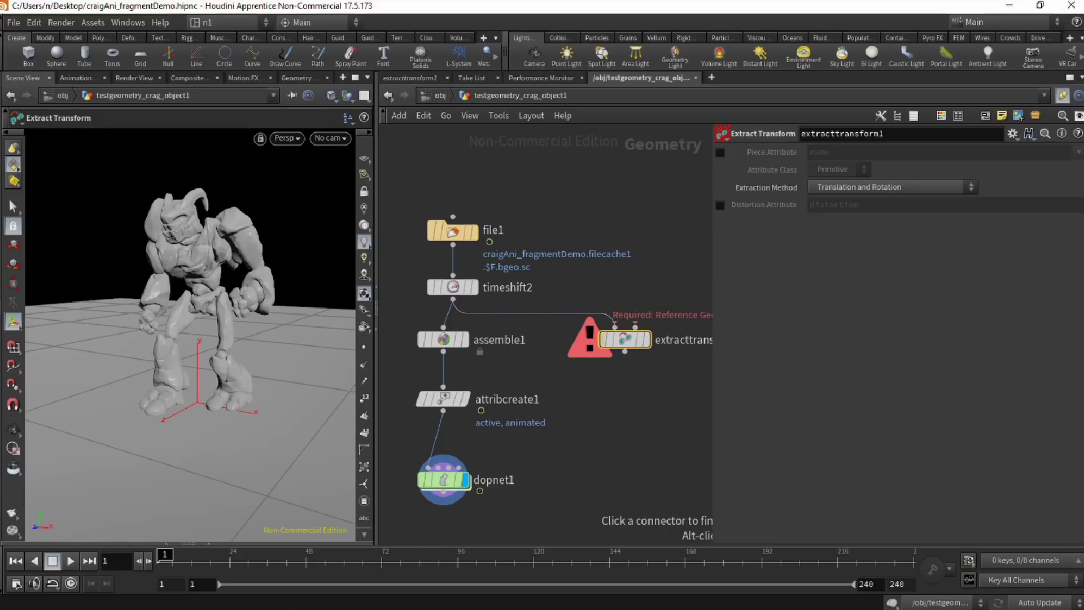
click(615, 326)
click(636, 327)
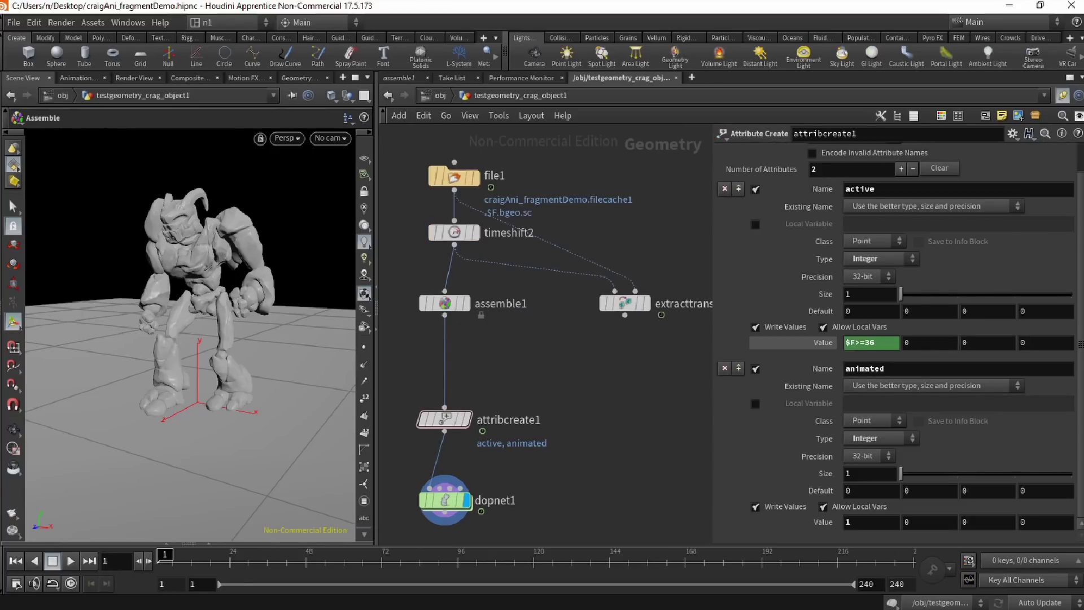
Add a Transform Pieces node fed by Assemble and Extract Transform, and route its output into Attribute Create.
key(Tab)
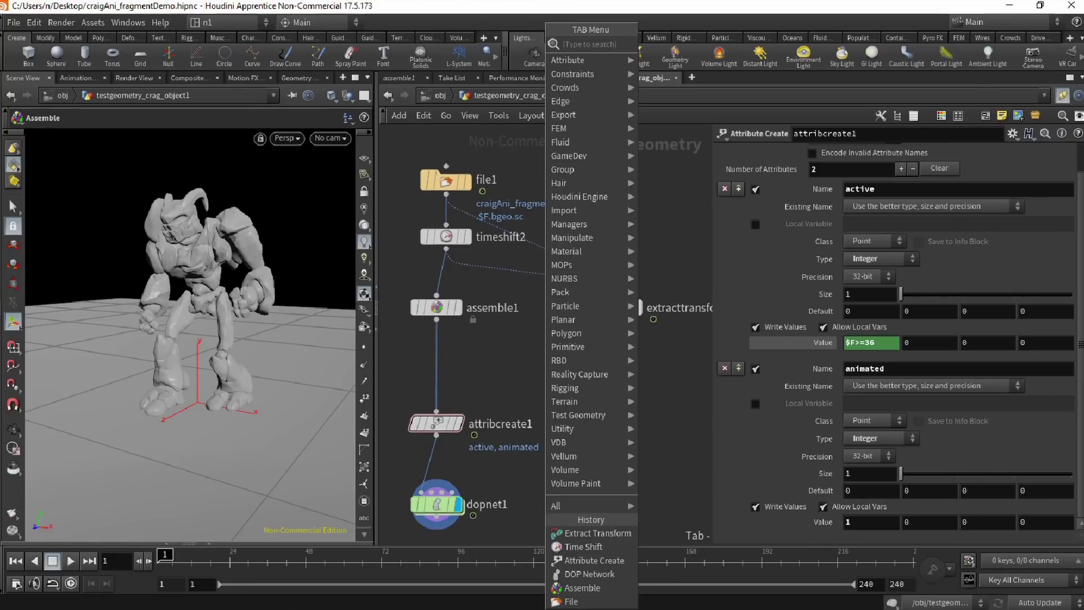
text(transformpi)
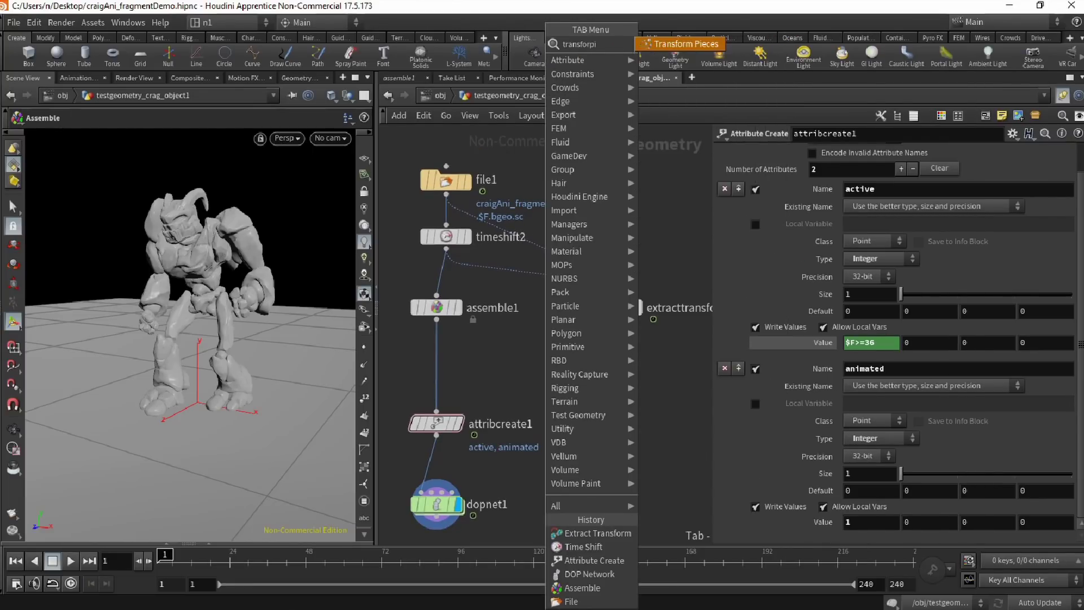
key(Return)
click(589, 397)
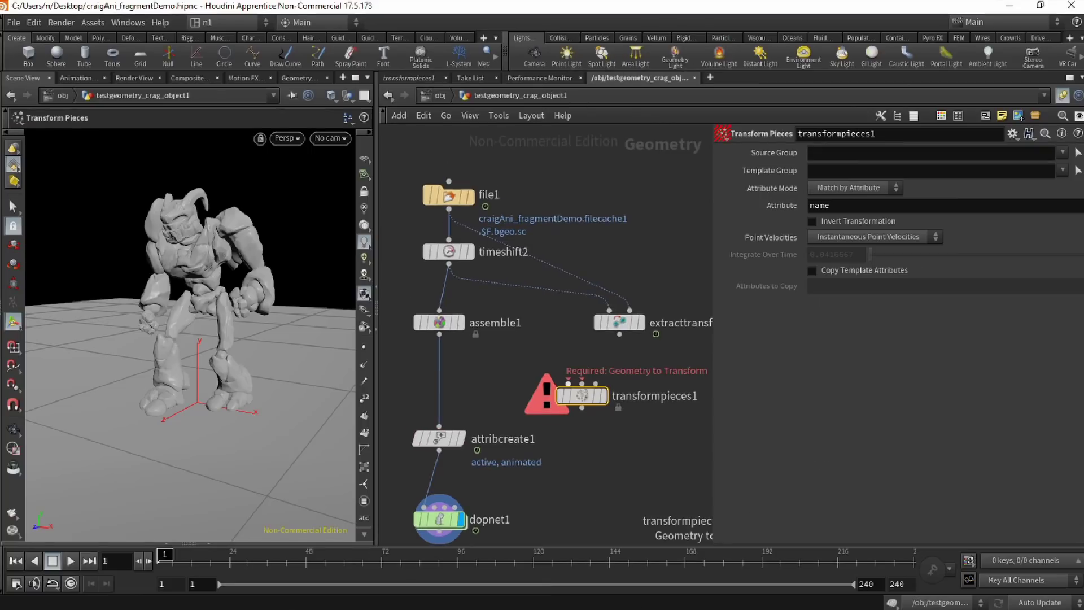
click(568, 384)
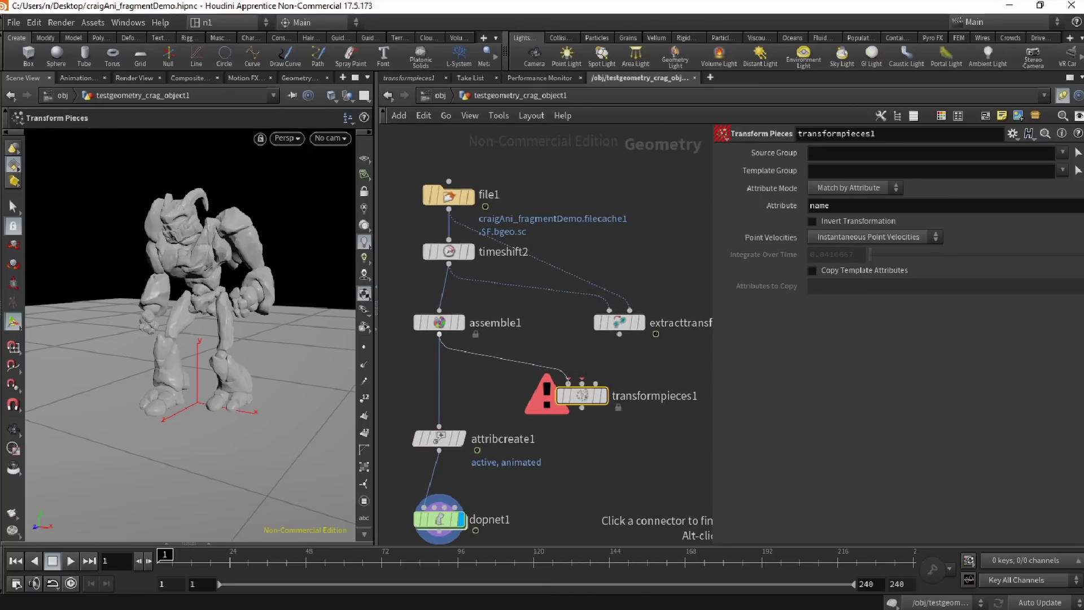
click(439, 334)
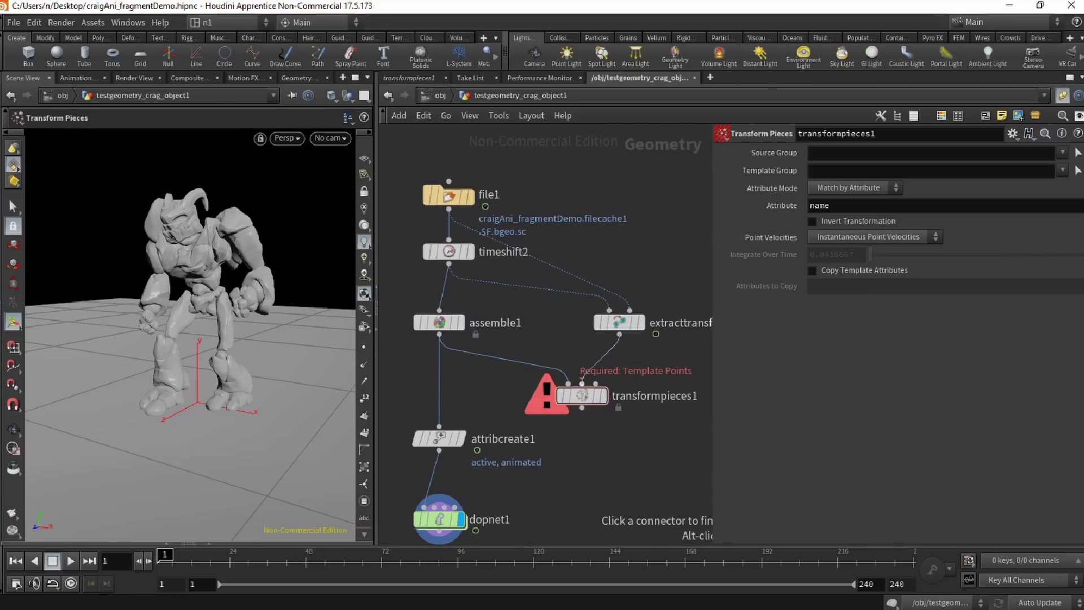
click(582, 381)
drag(581, 395, 620, 396)
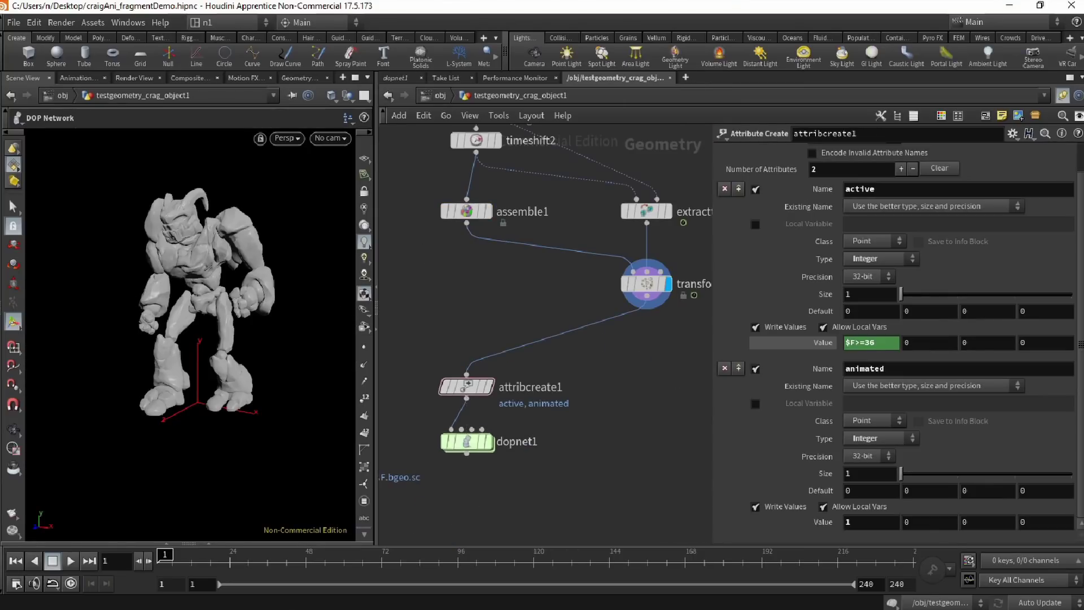
Play the transformed pieces briefly, rewind to frame 1, and display the DOP Network.
middle_drag(554, 452, 541, 434)
click(70, 561)
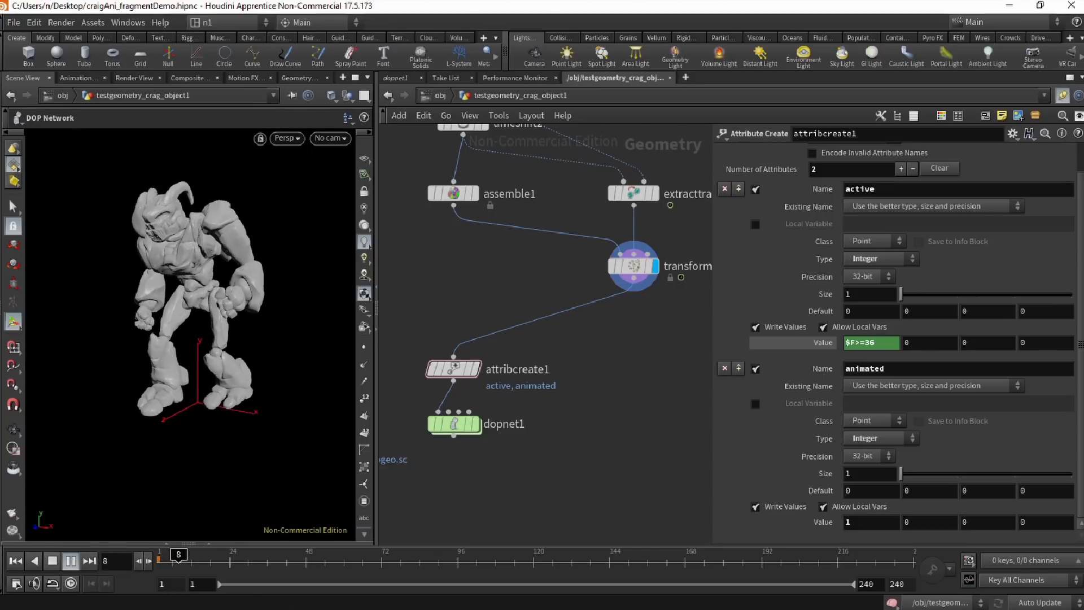
click(15, 561)
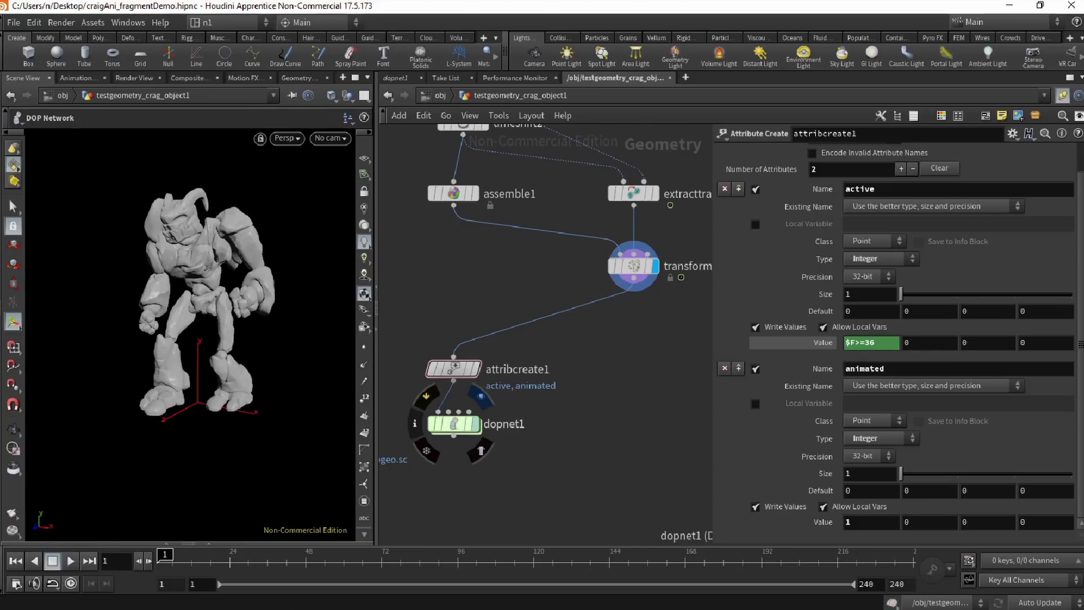
click(475, 424)
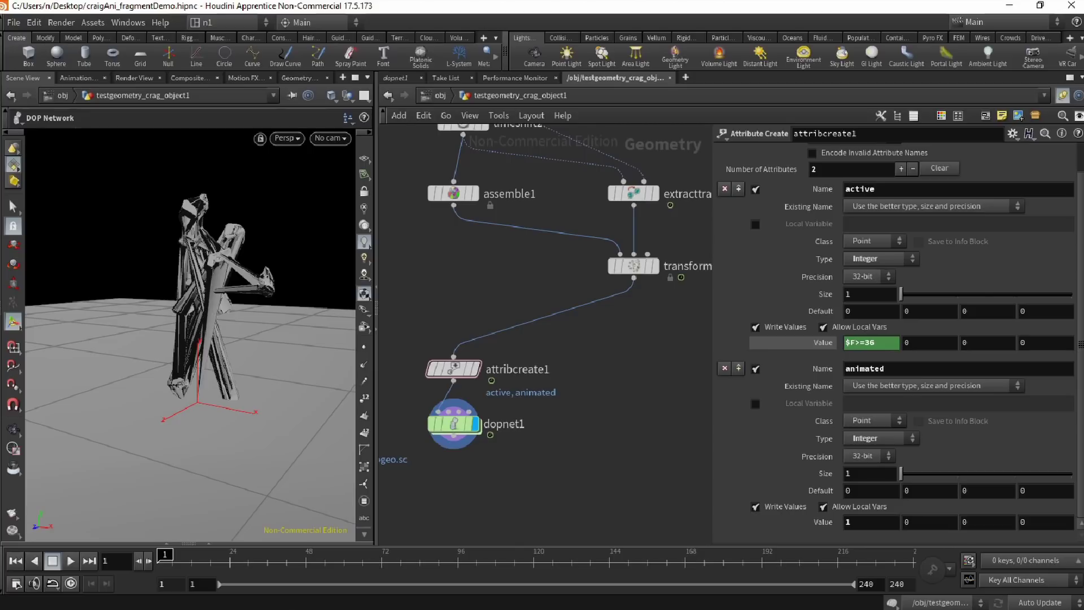
Enable the name Piece Attribute on the Extract Transform node and play the simulation.
middle_drag(497, 280, 498, 356)
scroll(498, 355, down, 2)
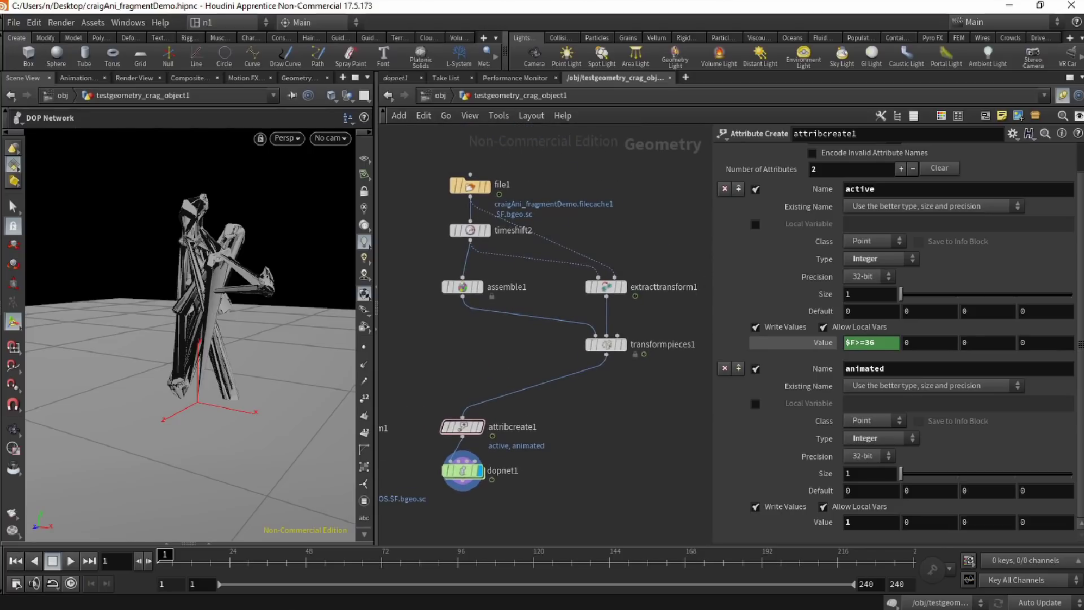
drag(664, 307, 598, 287)
click(720, 153)
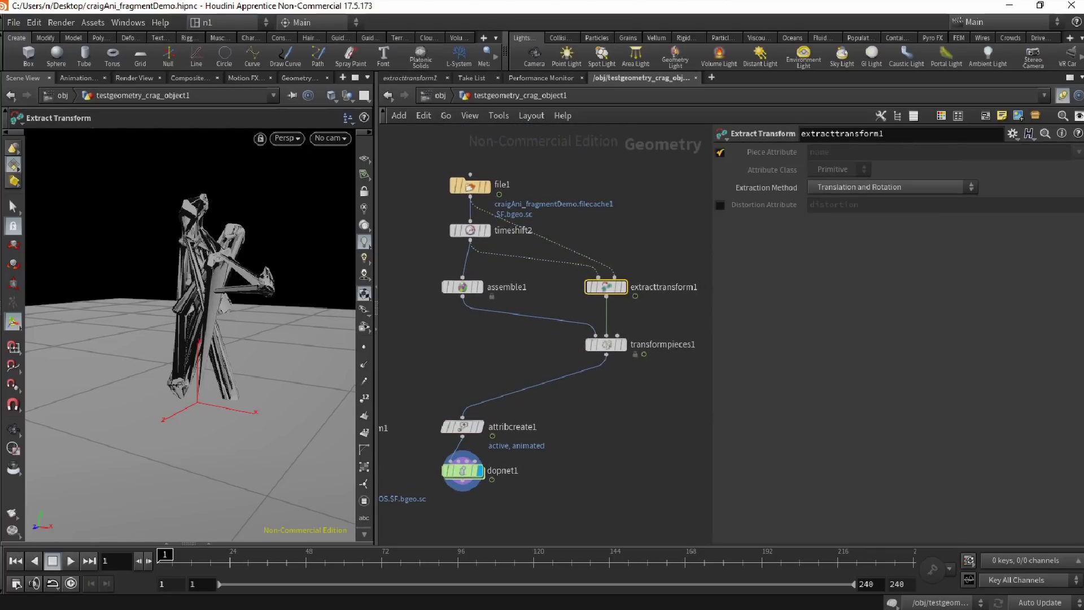
mouse_move(606, 287)
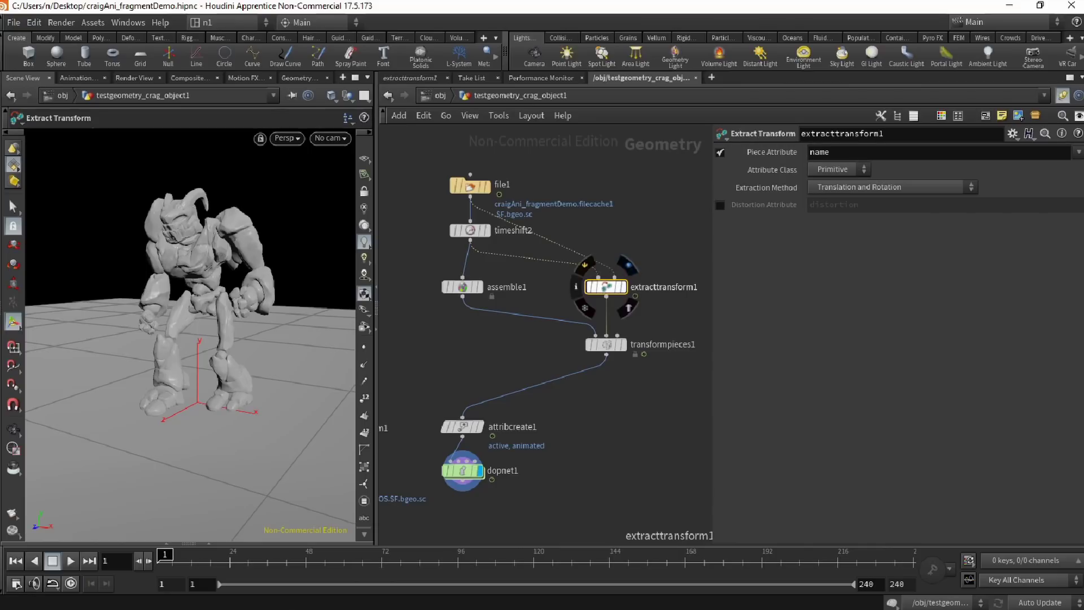
click(605, 345)
click(70, 561)
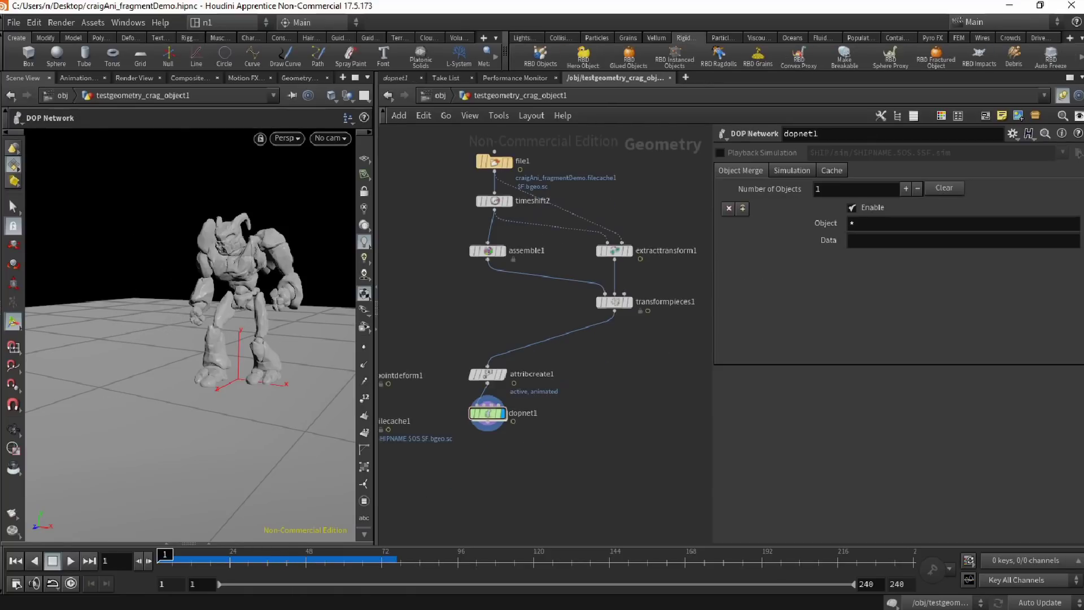
Return to frame 1 and display the Transform Pieces node to examine the Crag's pieces up close.
mouse_move(161, 558)
mouse_down()
mouse_move(290, 558)
mouse_move(164, 557)
mouse_up()
alt+right_drag(209, 350, 260, 324)
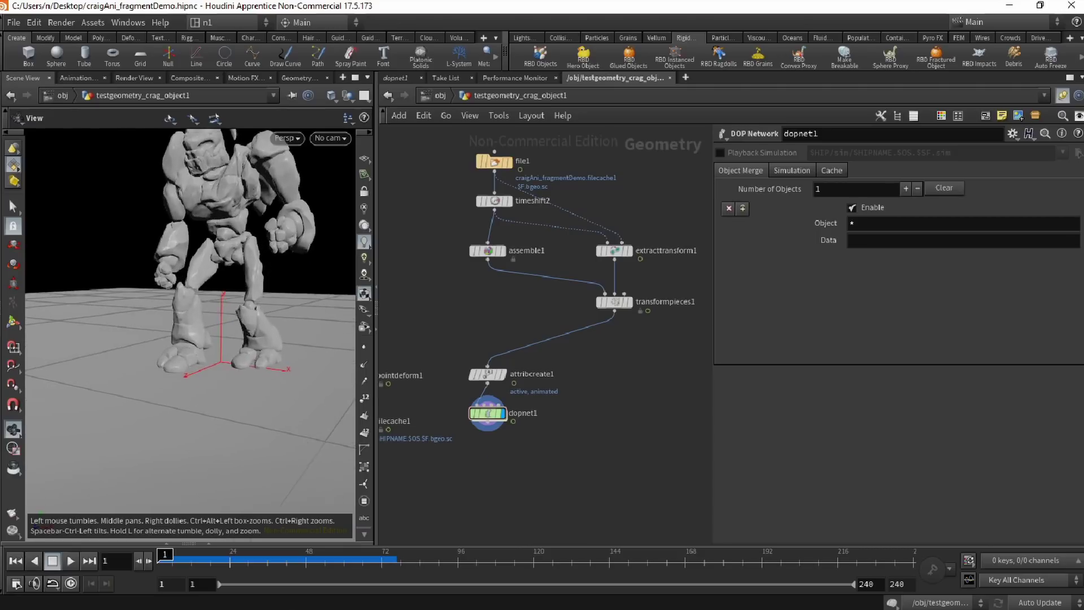
alt+middle_drag(259, 325, 256, 373)
middle_drag(508, 339, 546, 358)
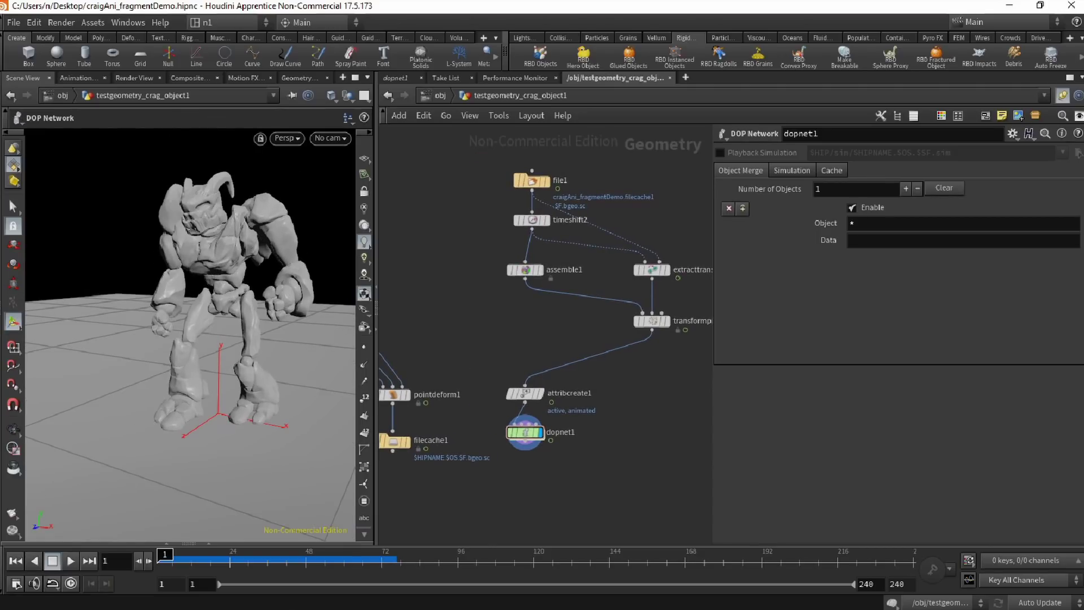
drag(574, 487, 597, 412)
click(661, 369)
middle_drag(661, 370, 525, 410)
scroll(525, 410, down, 2)
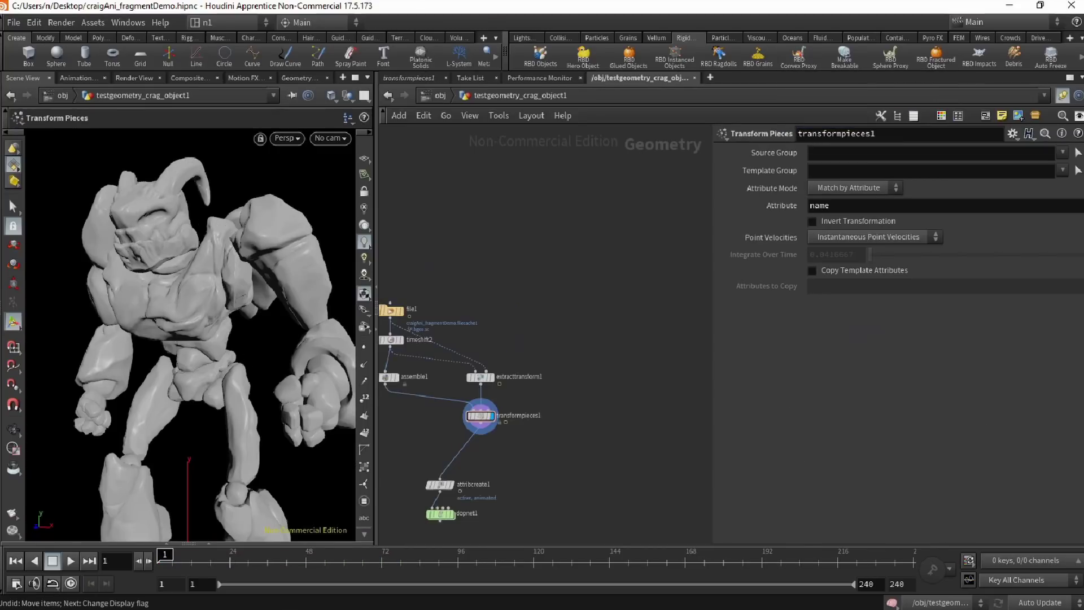
Add a Torus node in an empty area of the network and display it.
middle_drag(628, 415, 603, 418)
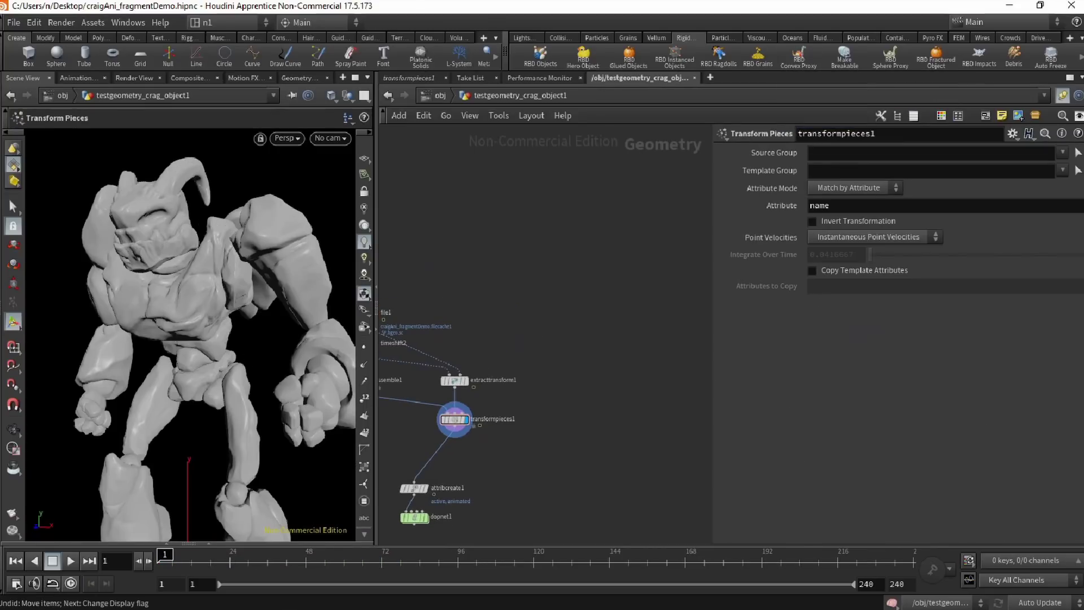
key(Tab)
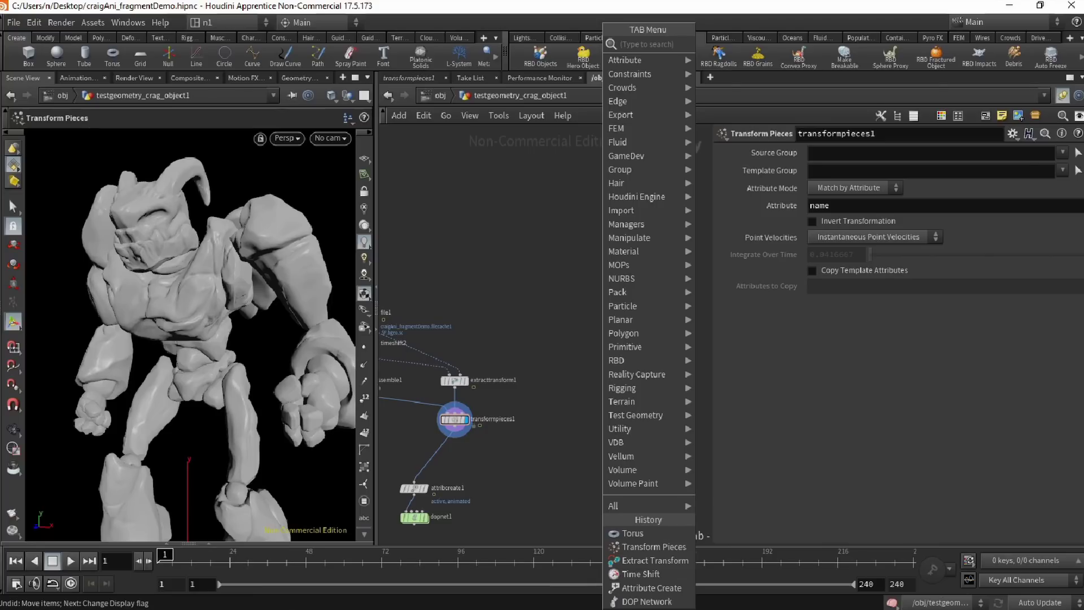
text(toru)
key(Return)
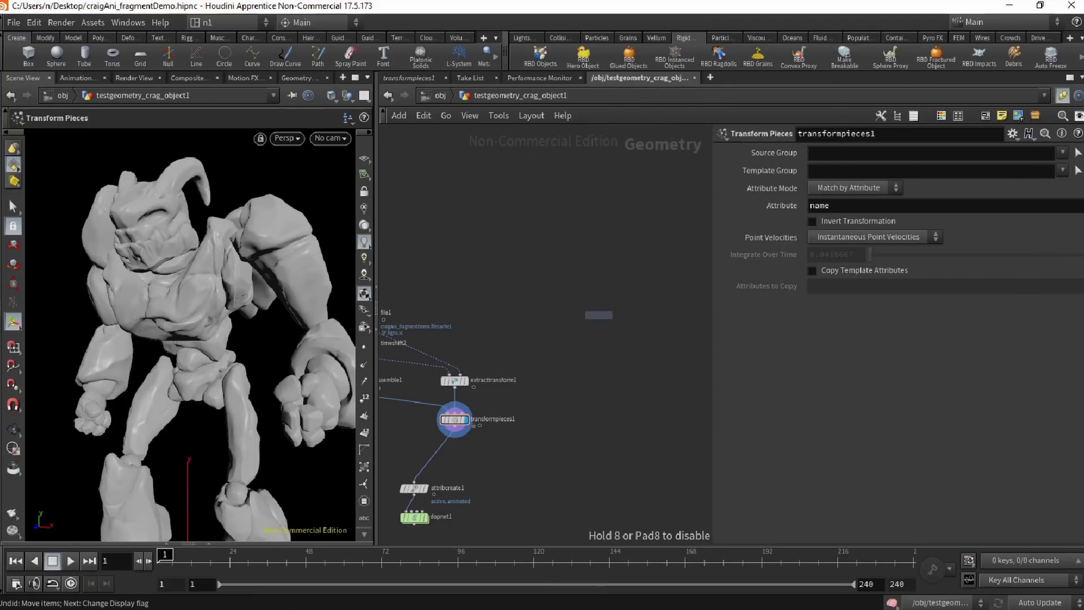
click(594, 285)
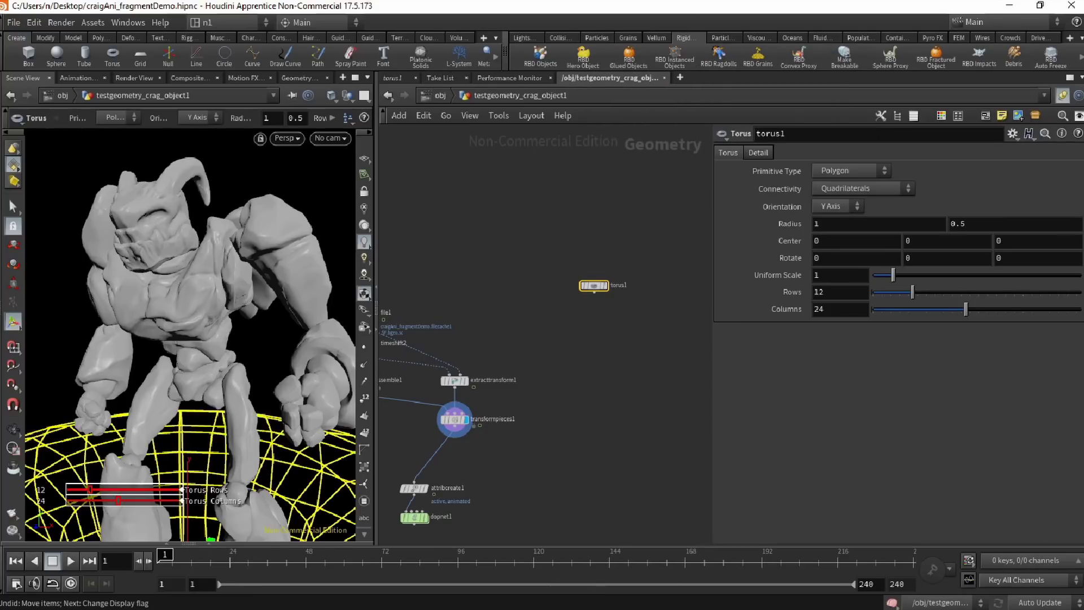
click(607, 285)
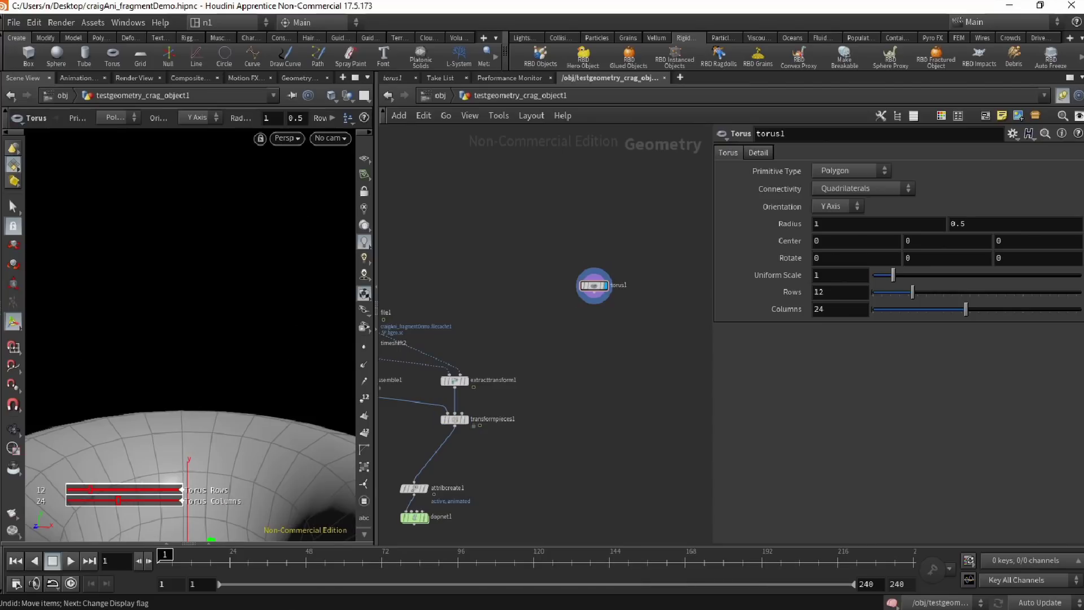
Apply the RBD Convex Proxy shelf tool to the torus.
alt+drag(190, 396, 198, 338)
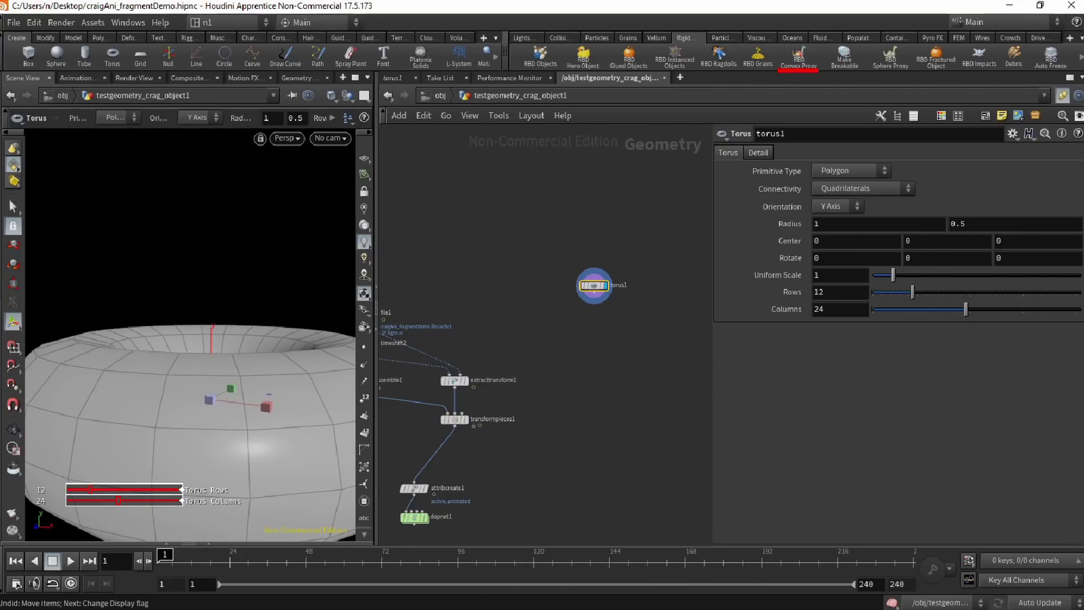
click(798, 55)
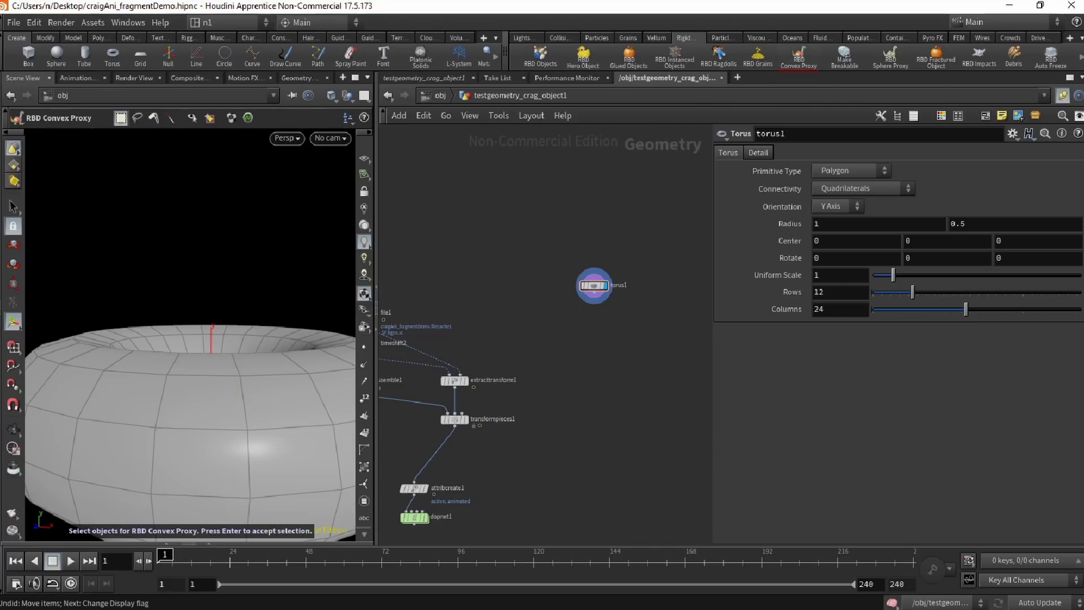
click(248, 418)
key(Return)
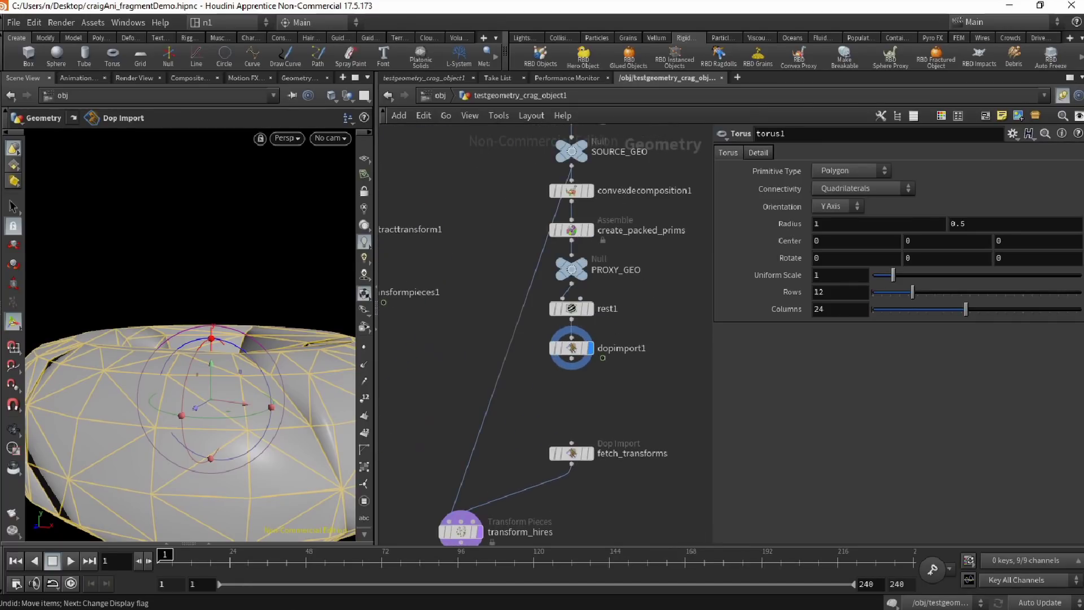
Detach the Convex Decomposition node from the torus chain and move it beside the Crag's Assemble node.
middle_drag(571, 197, 565, 247)
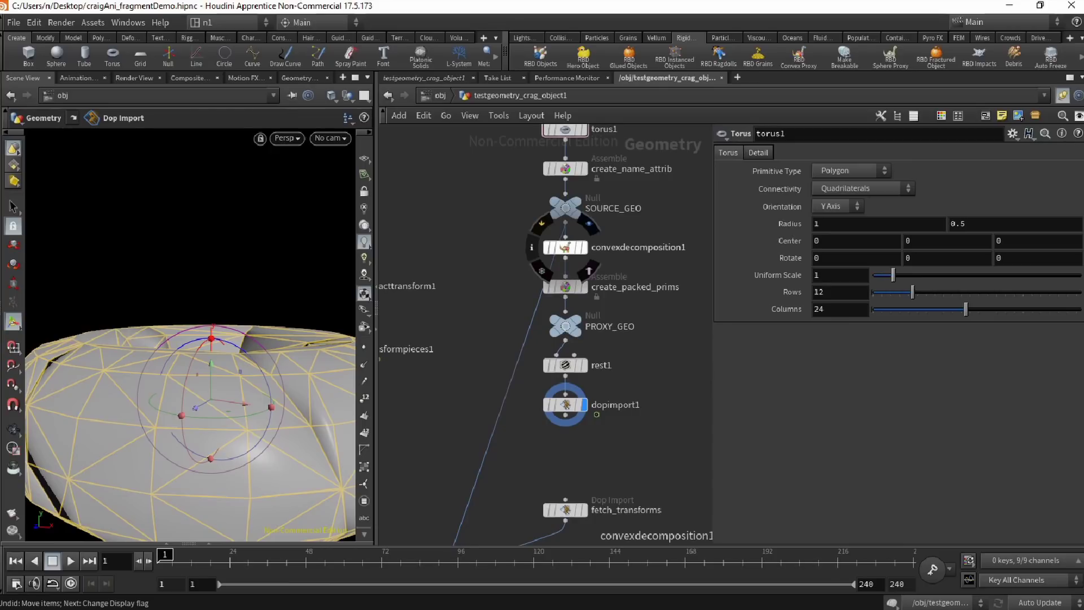
drag(565, 247, 445, 419)
middle_drag(450, 425, 606, 323)
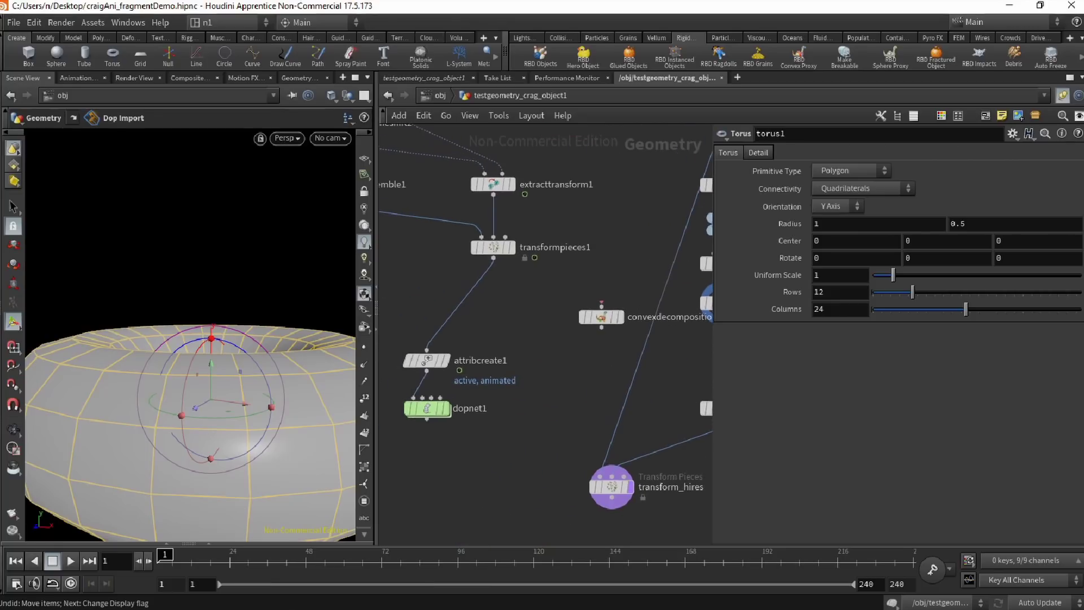
drag(601, 317, 387, 276)
middle_drag(390, 277, 540, 369)
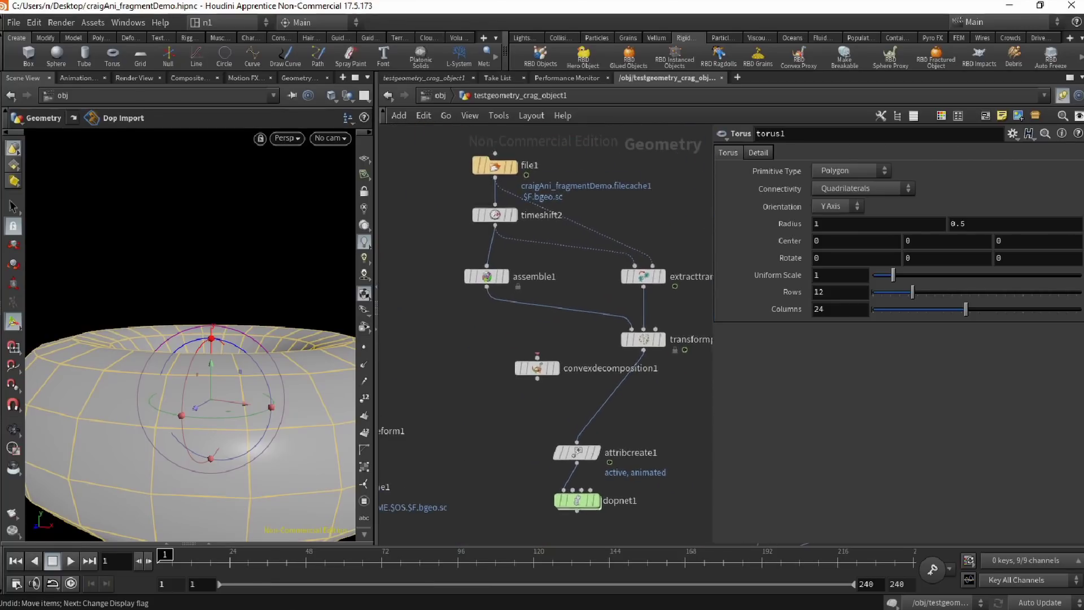
drag(538, 369, 427, 337)
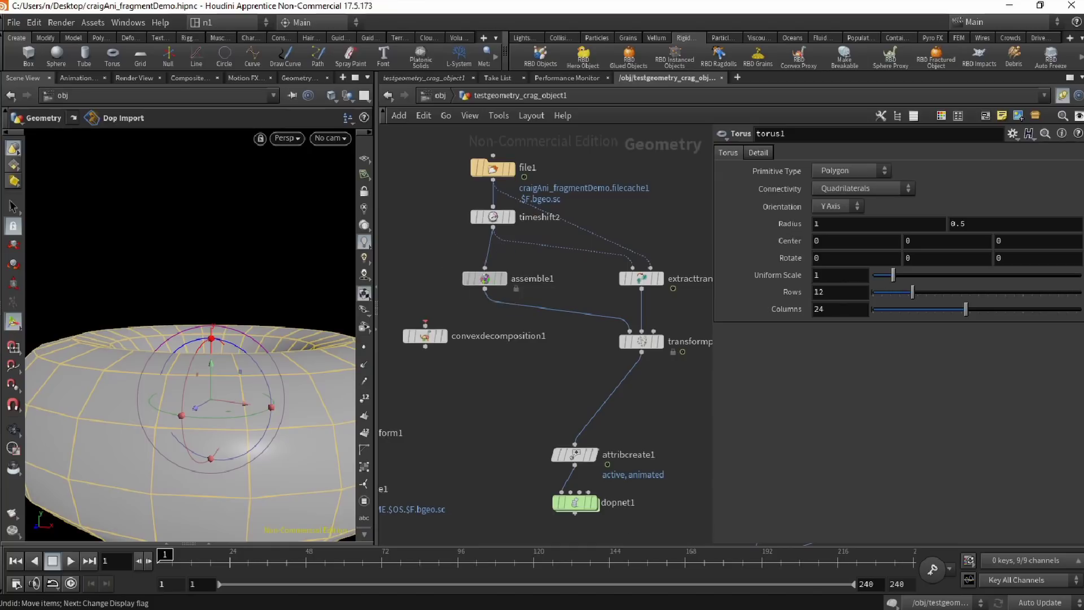
Make room above Assemble, insert the Convex Decomposition node between Time Shift and Assemble, and display it.
drag(484, 278, 516, 381)
drag(641, 341, 642, 425)
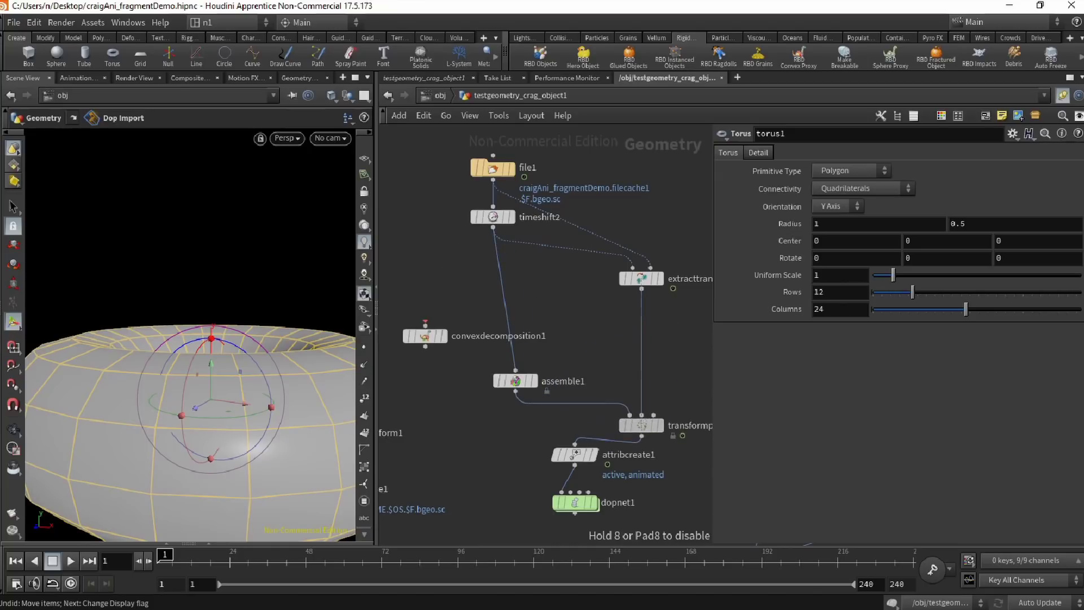
drag(425, 335, 502, 278)
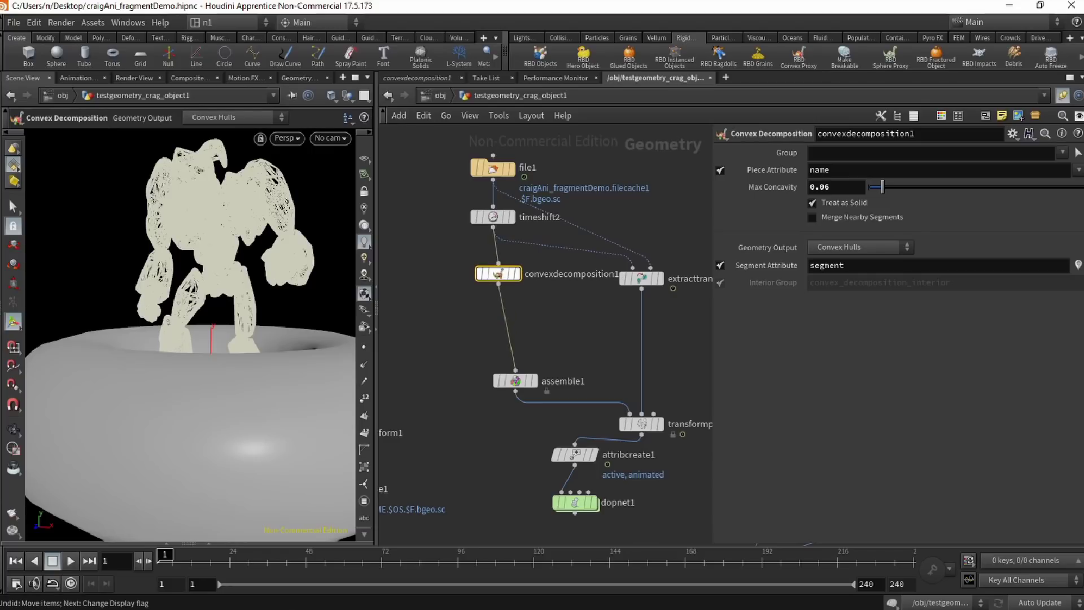
click(517, 274)
click(437, 282)
Examine the Crag's convex hull pieces up close from several angles.
alt+drag(226, 271, 198, 316)
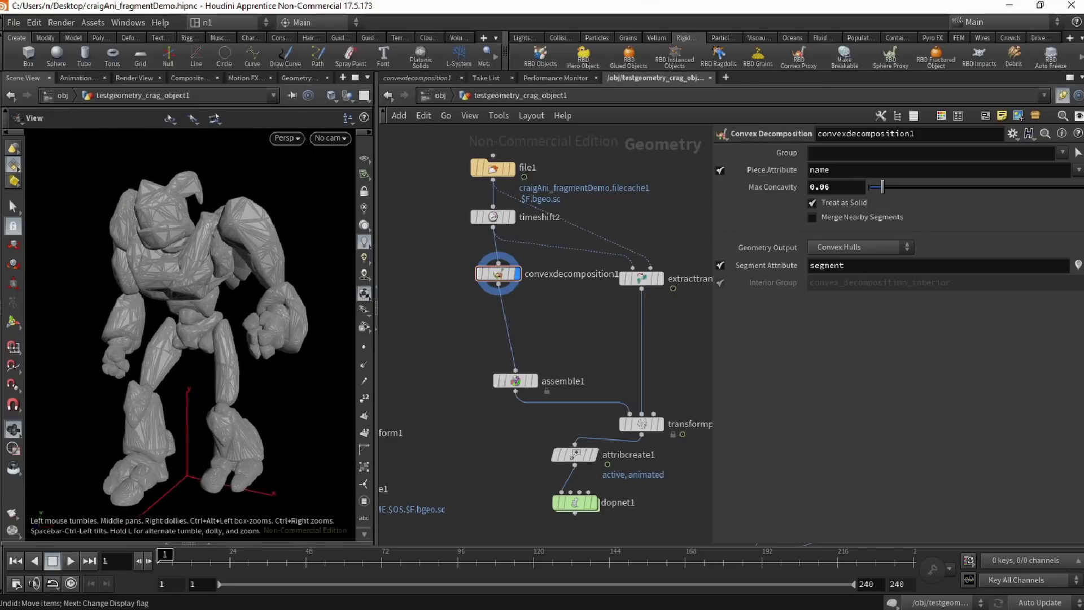
alt+right_drag(198, 316, 234, 361)
alt+middle_drag(234, 361, 246, 400)
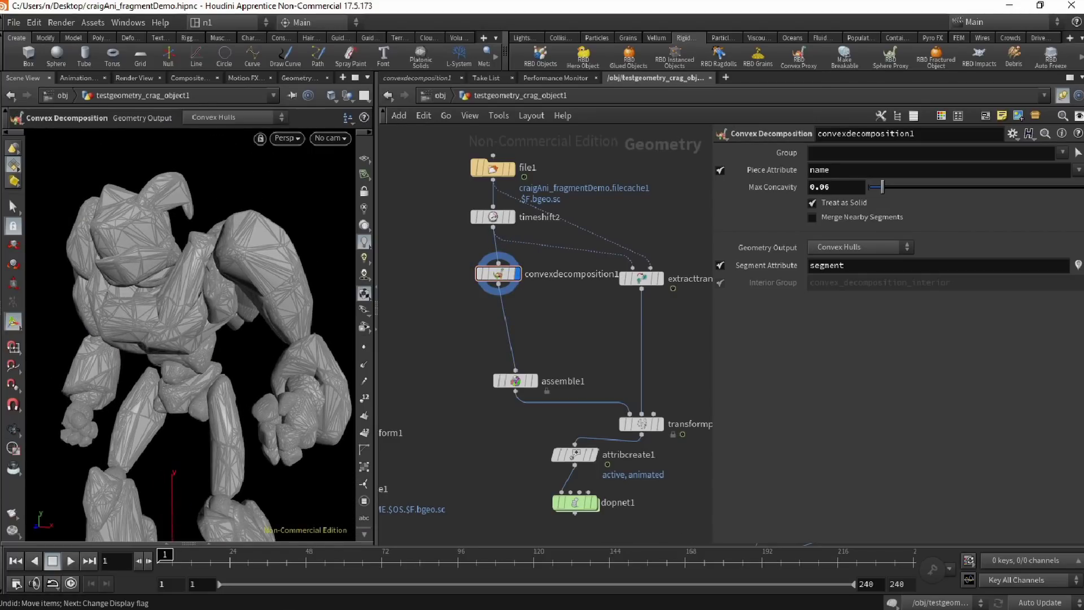
drag(498, 274, 493, 278)
alt+middle_drag(215, 316, 208, 347)
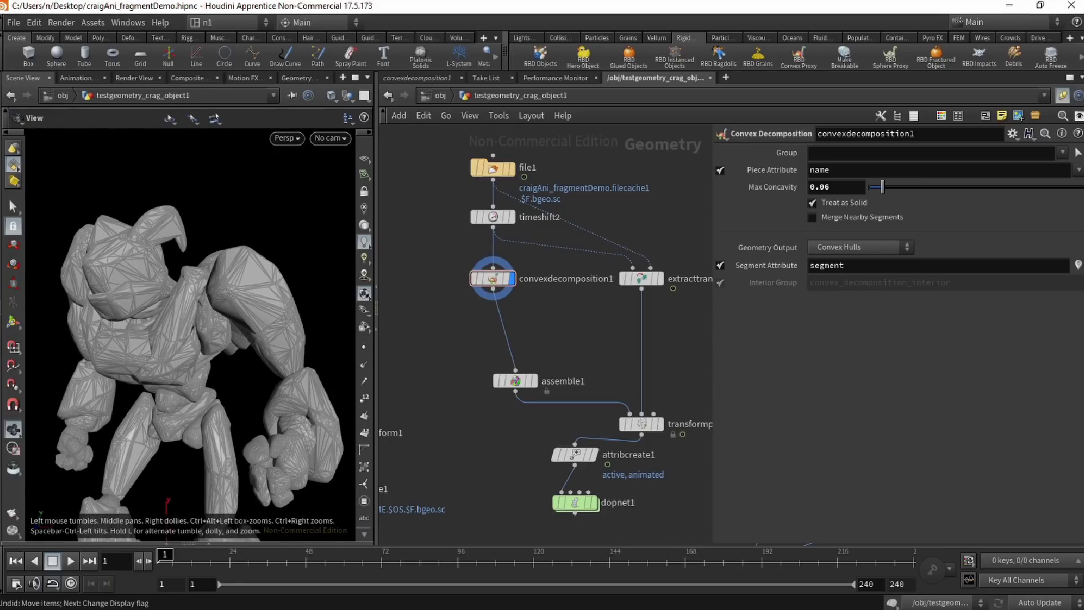
alt+right_drag(208, 347, 232, 367)
alt+middle_drag(232, 367, 250, 334)
mouse_move(250, 335)
alt+mouse_down()
mouse_move(198, 333)
mouse_move(238, 335)
alt+mouse_up()
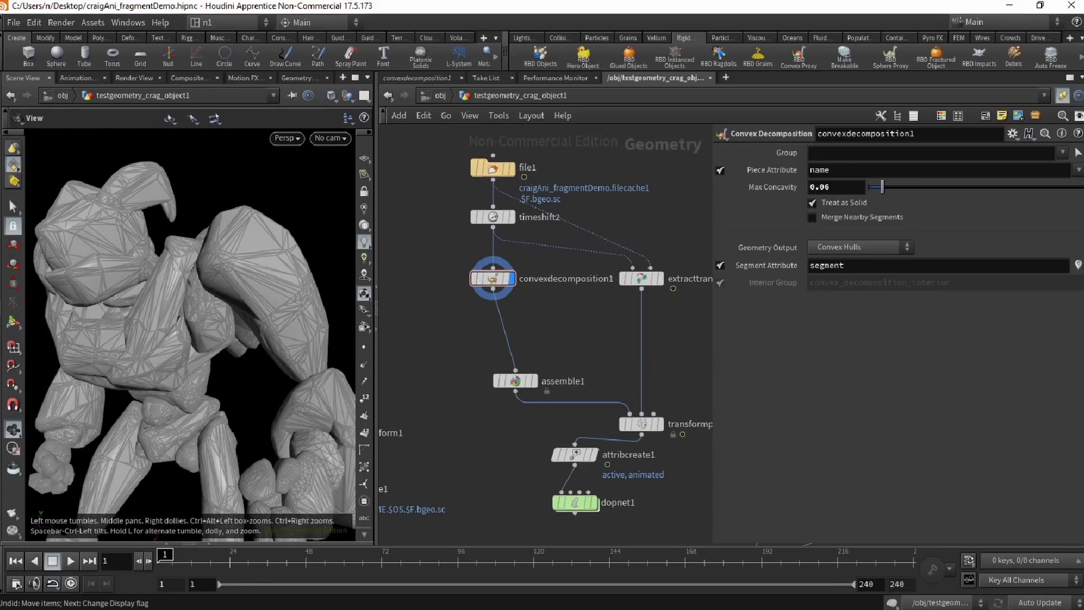
alt+middle_drag(234, 334, 227, 305)
mouse_move(227, 305)
alt+mouse_down()
mouse_move(299, 302)
mouse_move(229, 300)
alt+mouse_up()
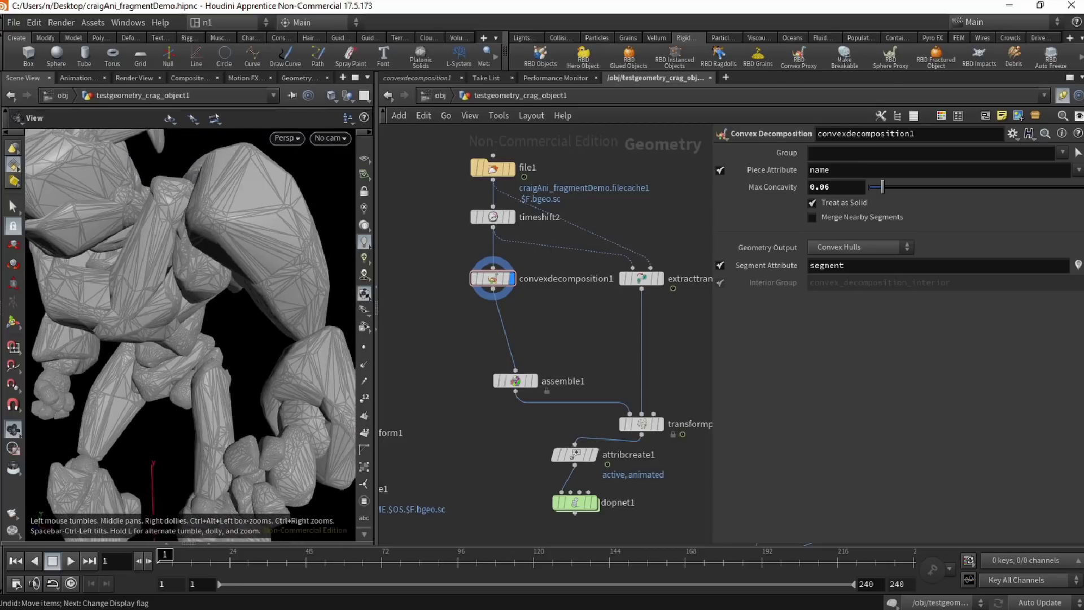
alt+right_drag(228, 299, 195, 276)
alt+drag(195, 277, 206, 278)
key(Return)
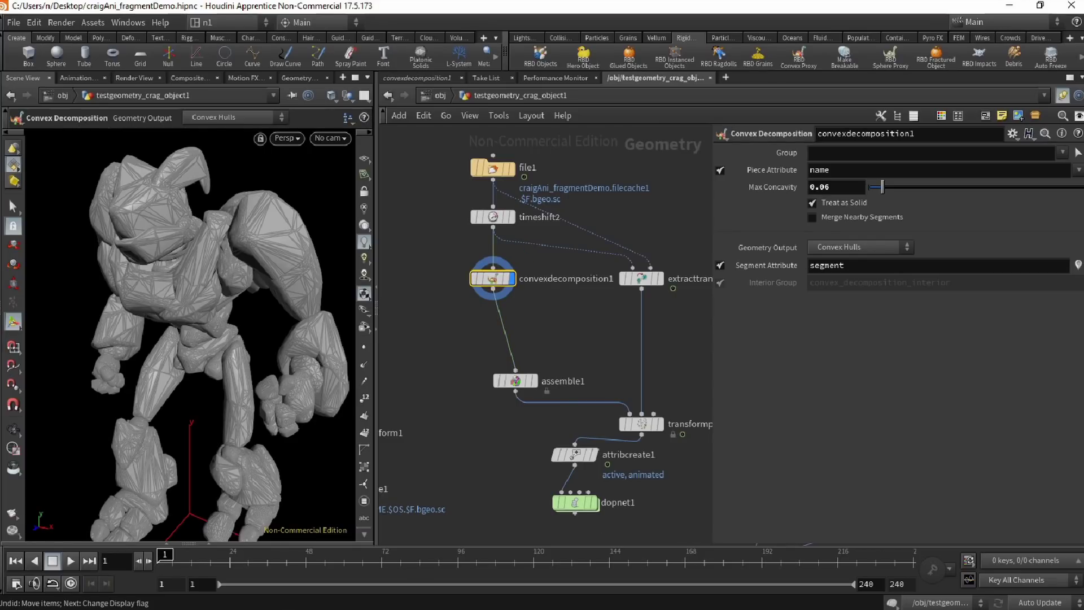
Compare the geometry information of the Convex Decomposition and Time Shift nodes.
click(459, 278)
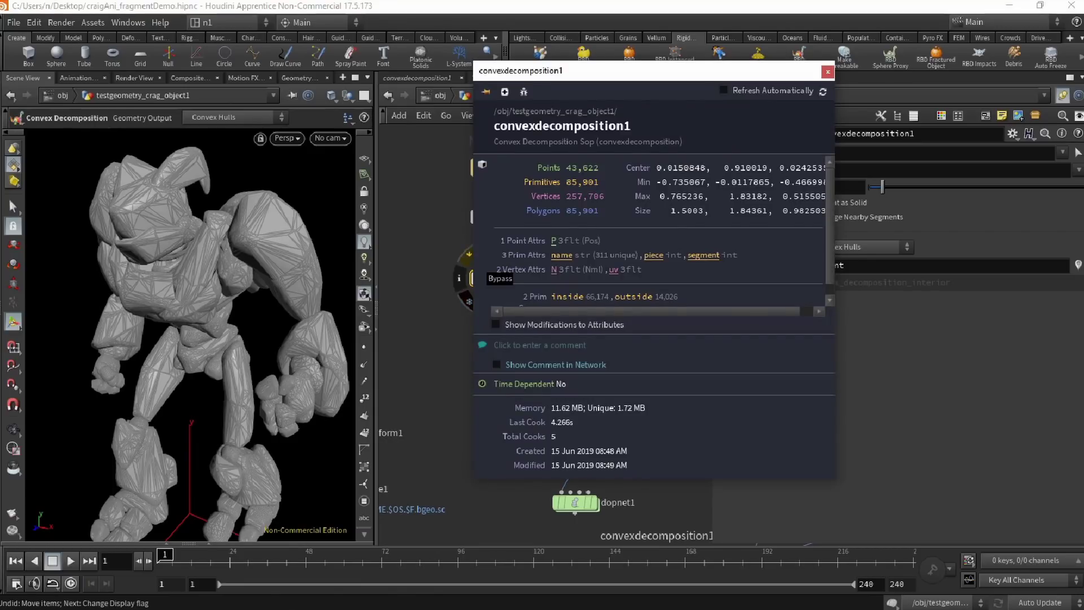
click(828, 72)
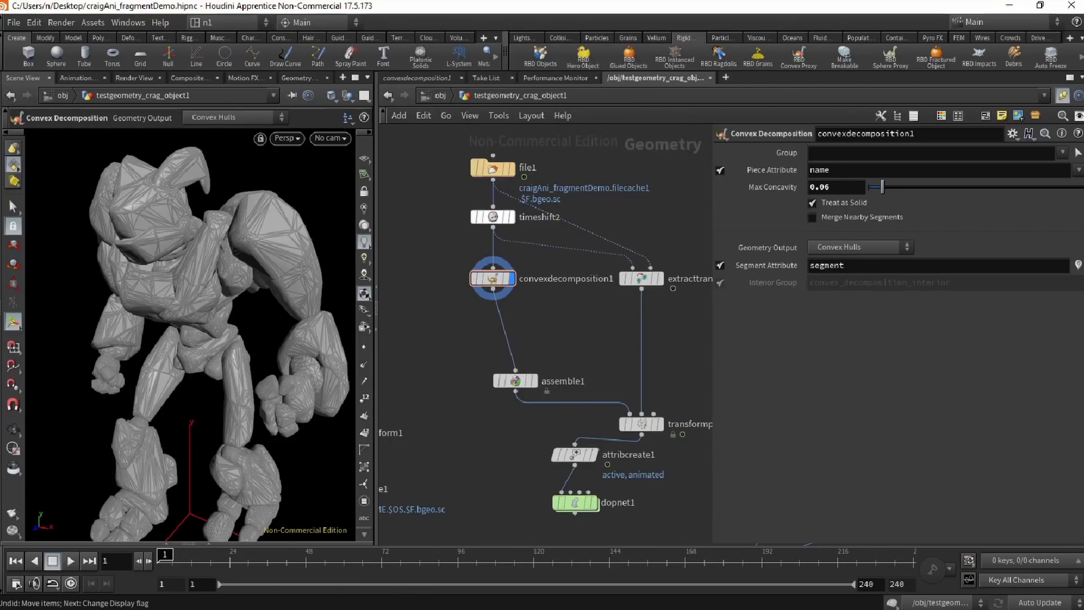
click(459, 216)
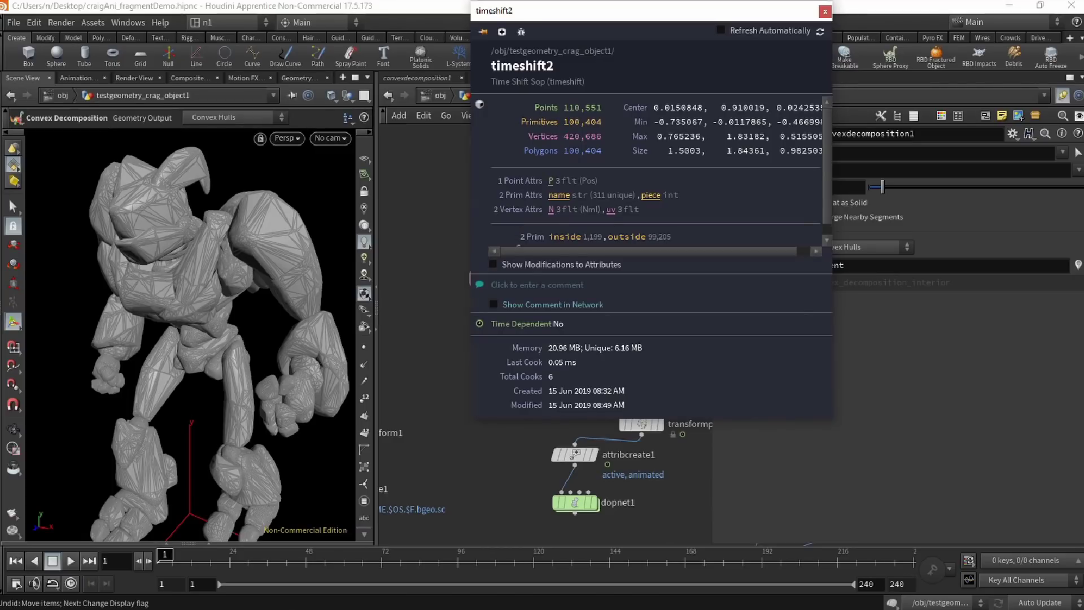
Add a PolyReduce node between the Convex Decomposition and Assemble nodes.
key(Tab)
mouse_move(490, 333)
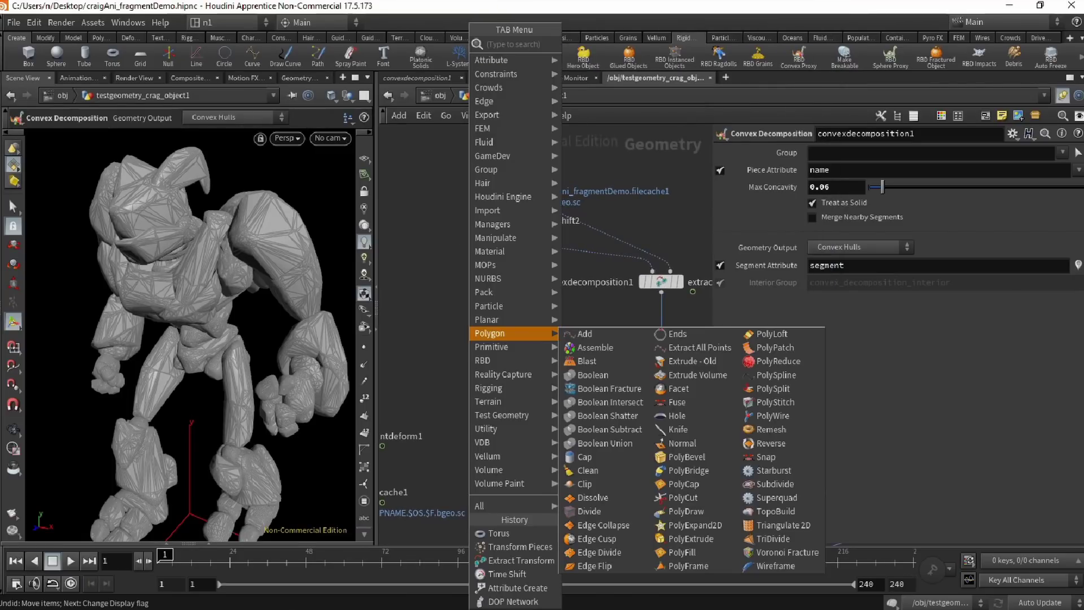
text(poly)
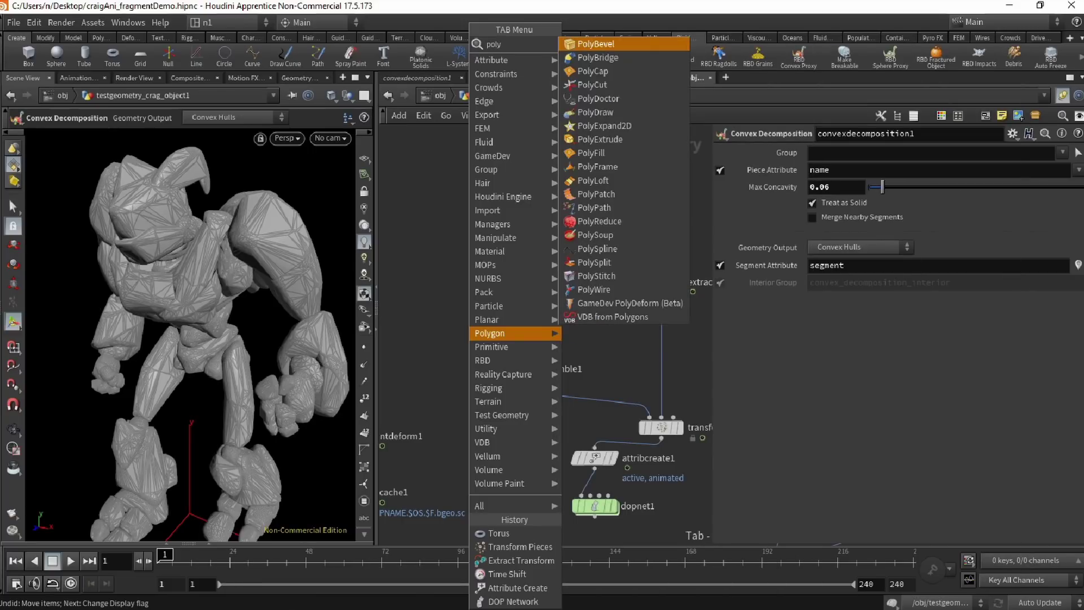
text(re)
key(Return)
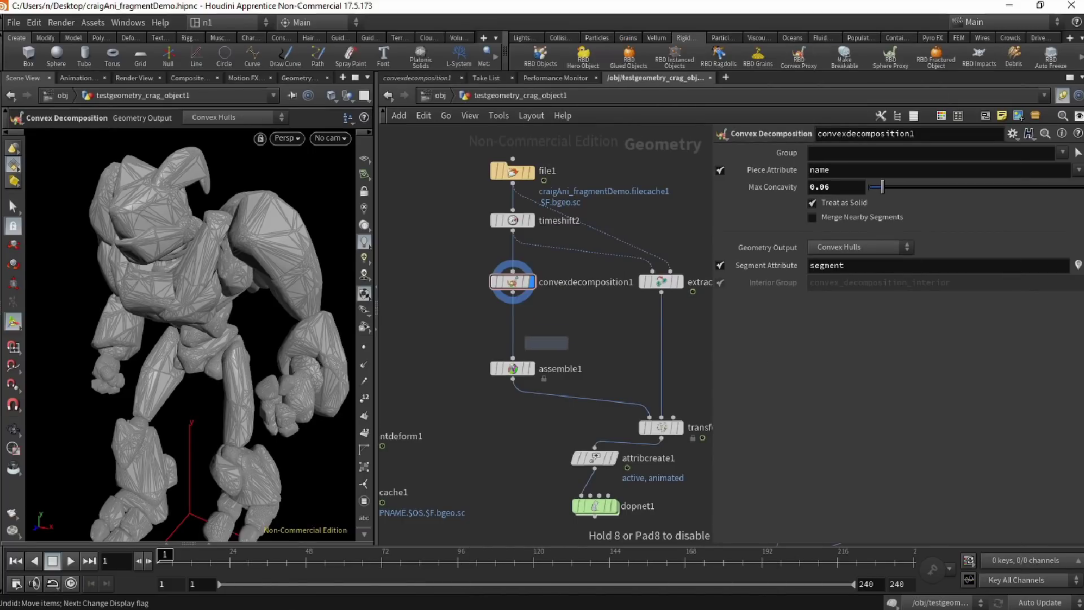
click(512, 326)
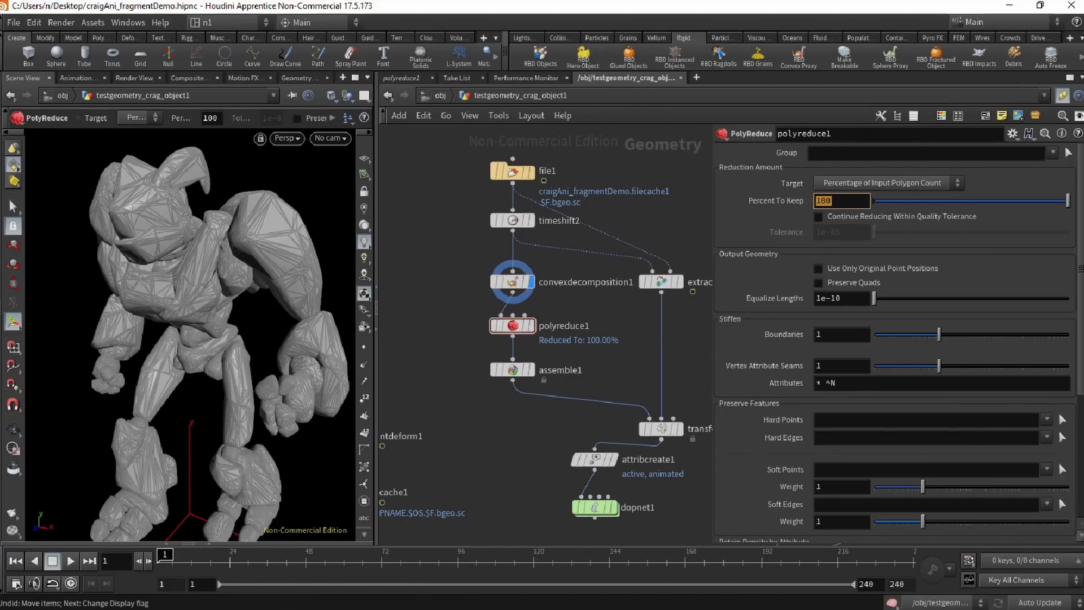
Set PolyReduce's Percent To Keep to 60 and display the node.
key(Return)
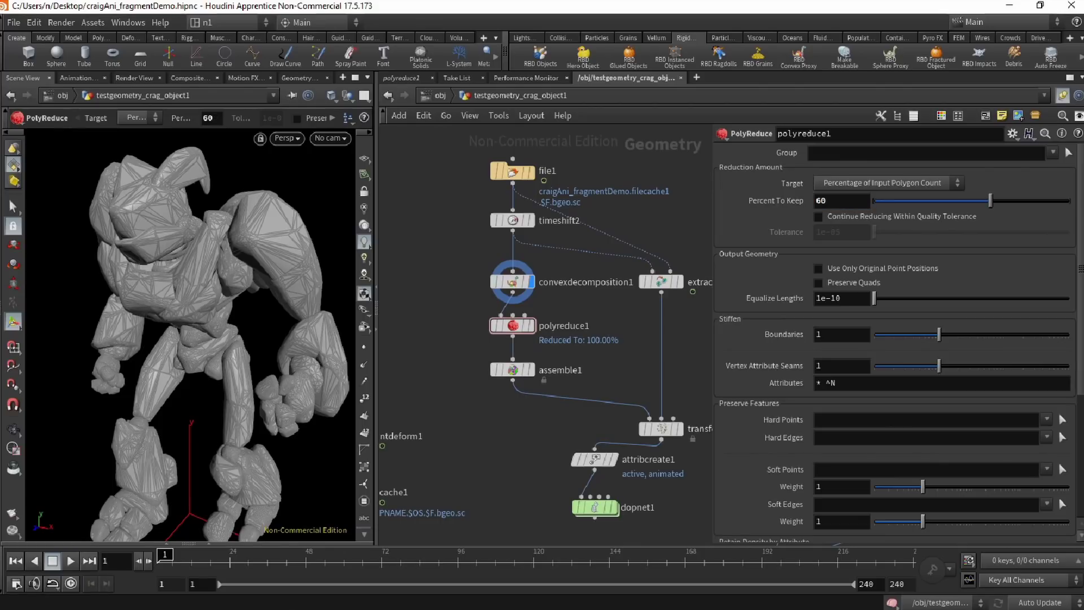
mouse_move(513, 326)
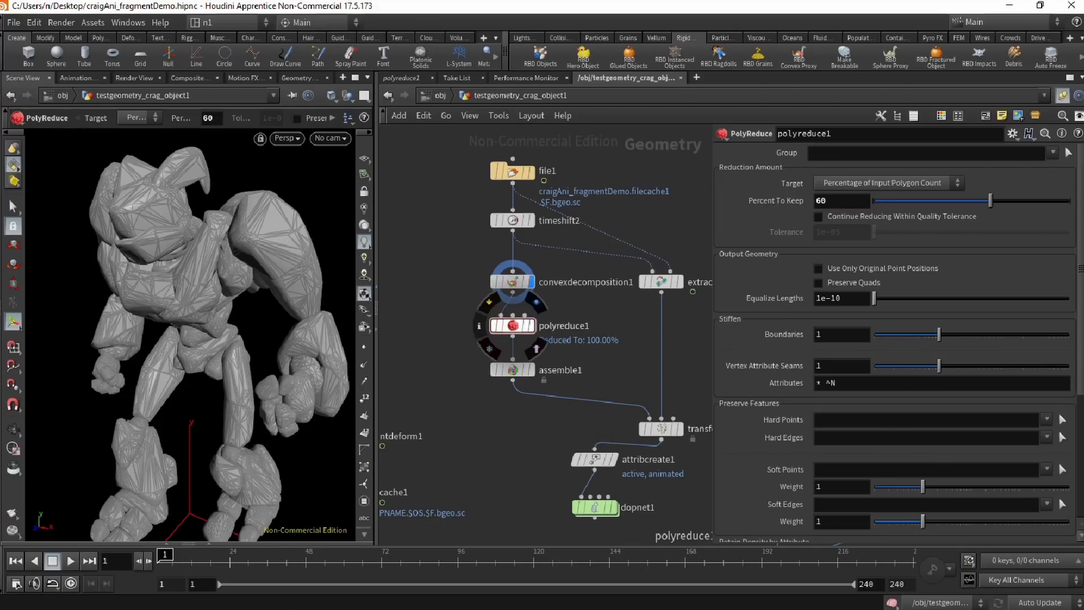
click(536, 304)
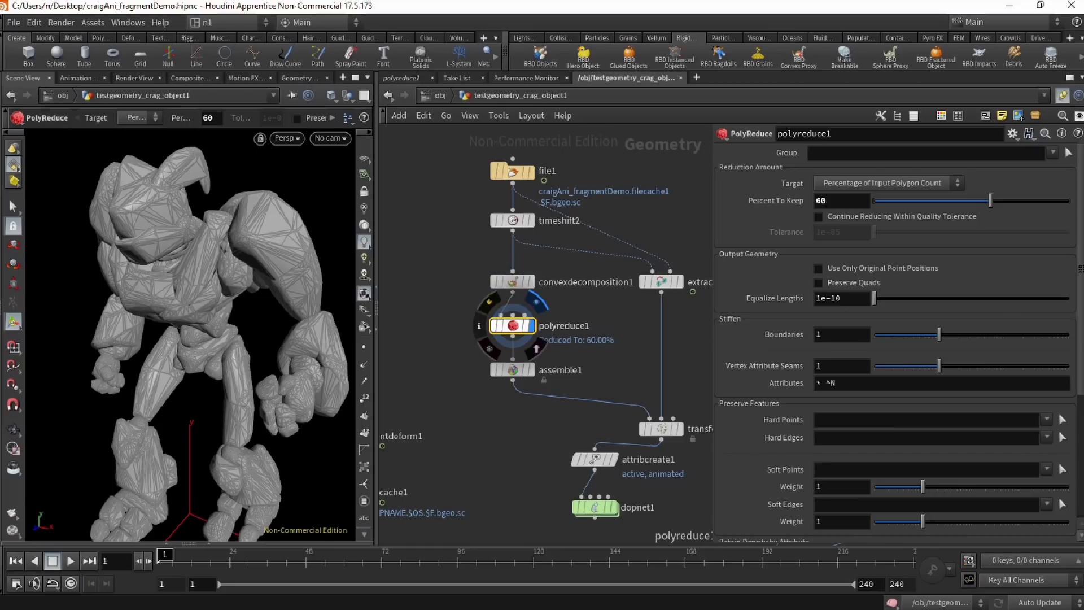
Check the geometry information of the PolyReduce node against that of Convex Decomposition.
click(479, 326)
click(847, 119)
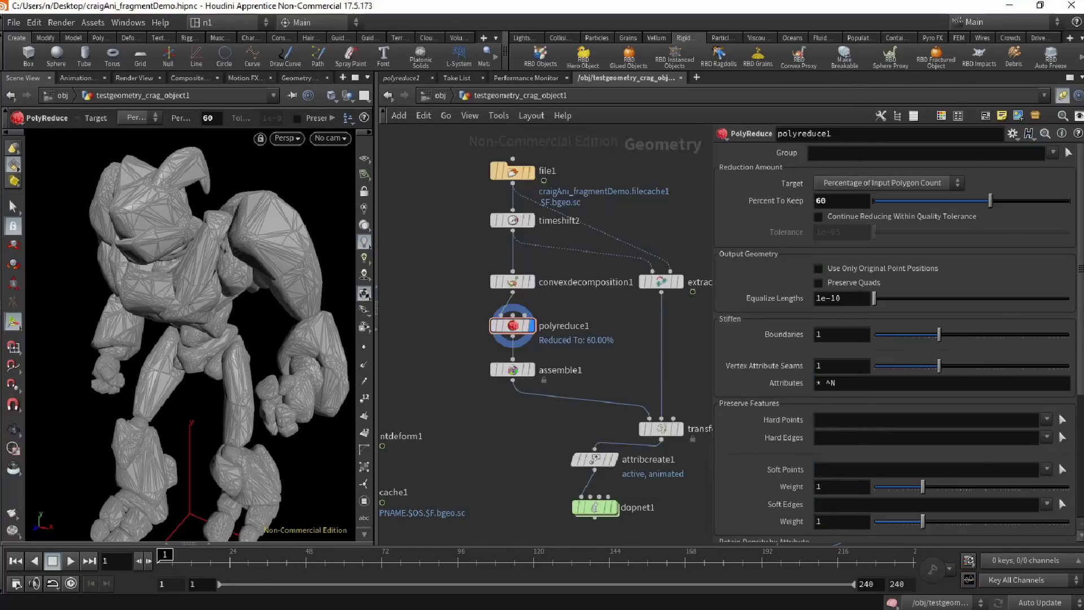
mouse_move(513, 281)
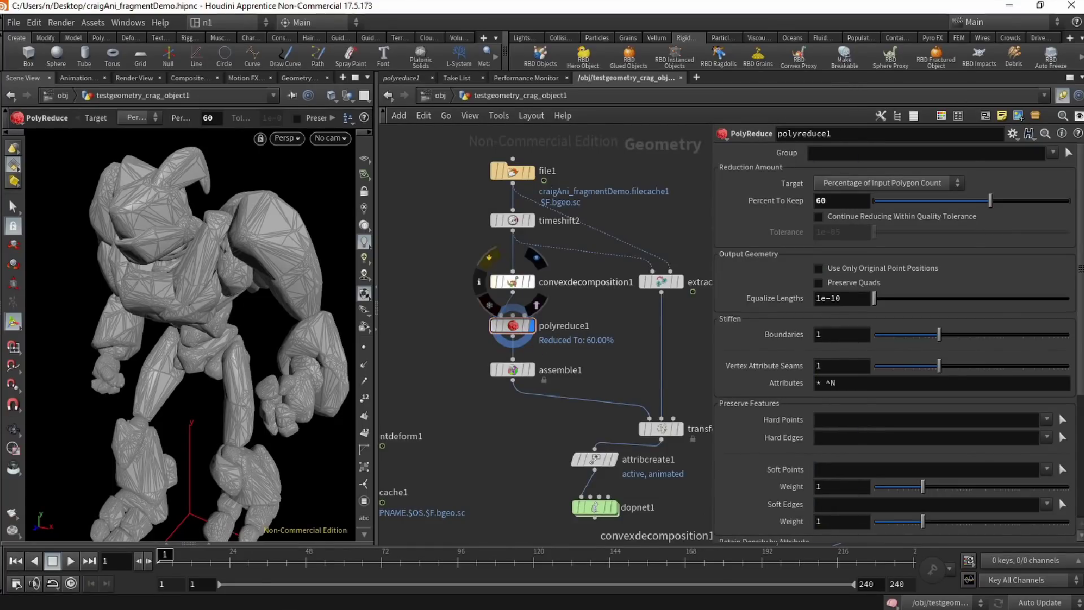
click(479, 282)
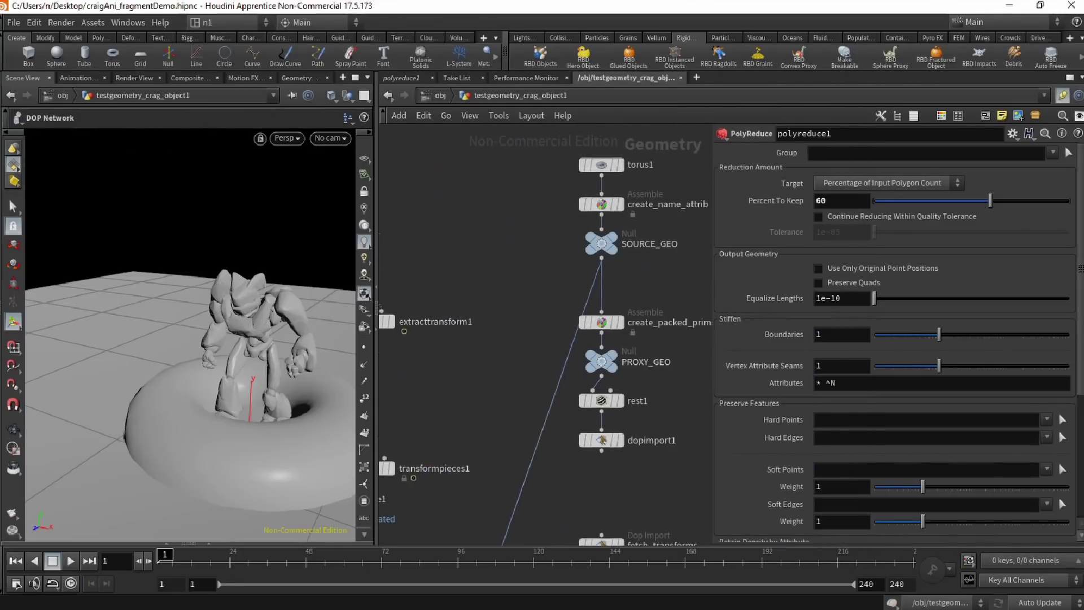
Delete the seven nodes of the torus proxy chain, from torus1 through dopimport1.
mouse_move(508, 418)
middle_down()
mouse_move(579, 250)
mouse_move(517, 339)
mouse_move(491, 406)
middle_up()
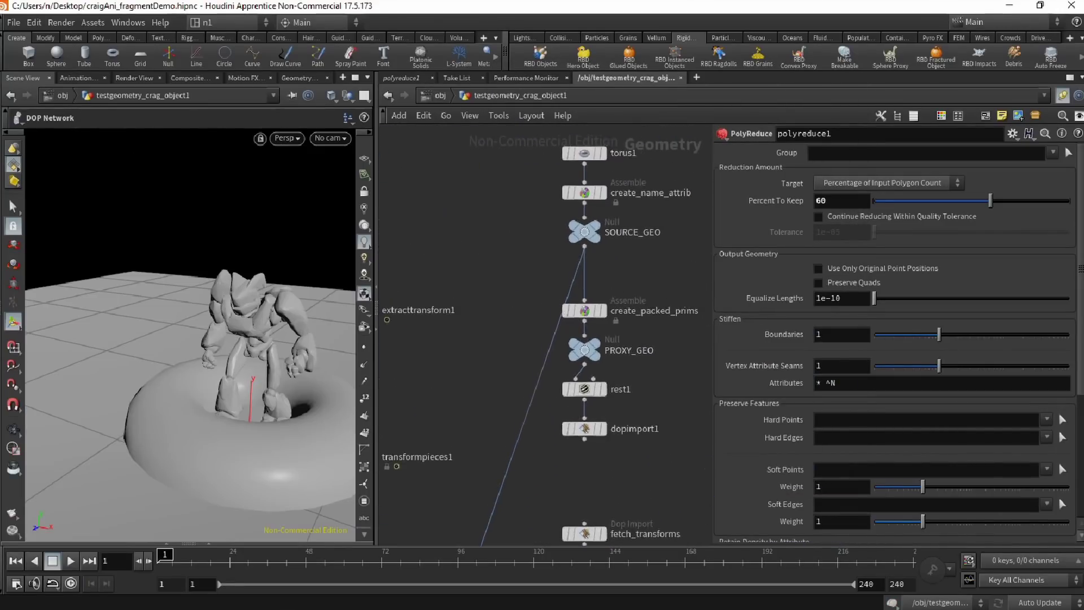
drag(666, 474, 573, 125)
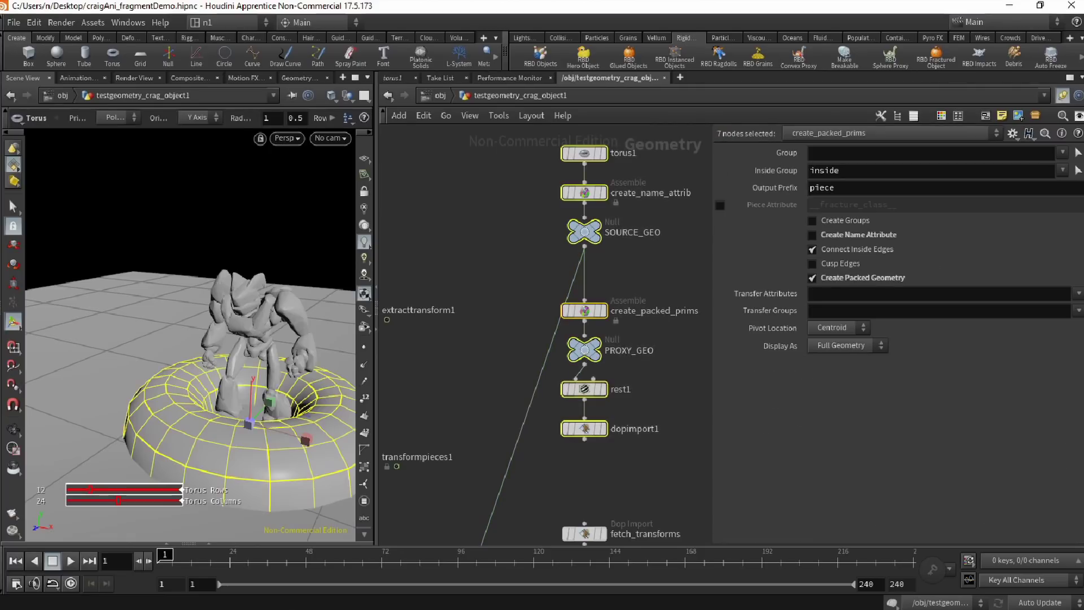
key(Delete)
Move the fetch_transforms and transform_hires nodes together into the Crag's network, next to the Assemble node.
middle_drag(497, 440, 578, 268)
drag(555, 440, 647, 438)
middle_drag(647, 438, 570, 429)
drag(597, 295, 550, 498)
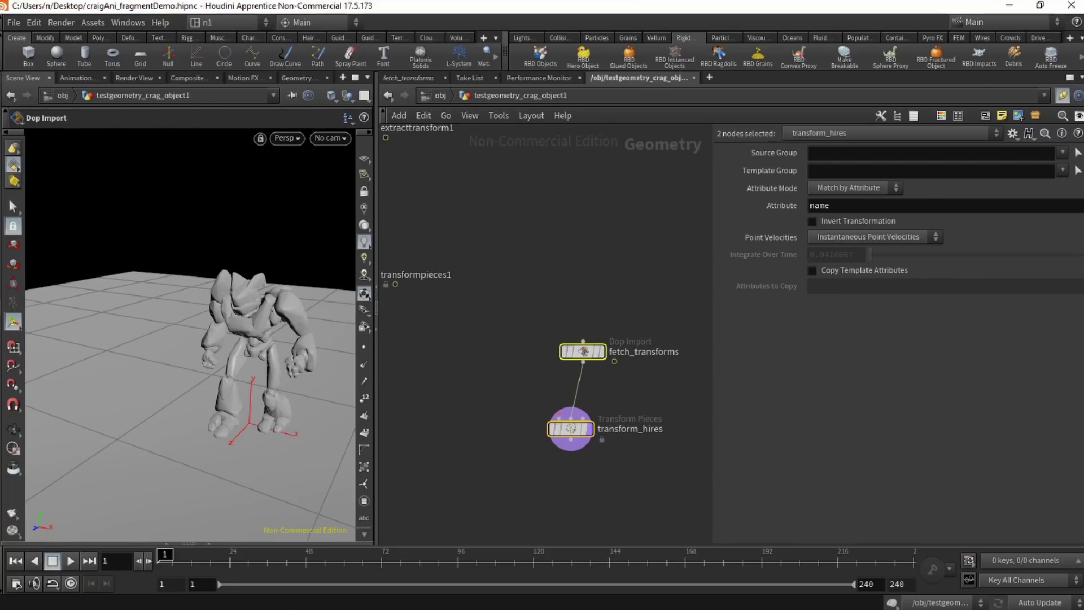
scroll(553, 486, down, 1)
middle_drag(553, 486, 677, 529)
drag(690, 484, 393, 422)
middle_drag(395, 421, 581, 468)
drag(581, 468, 544, 440)
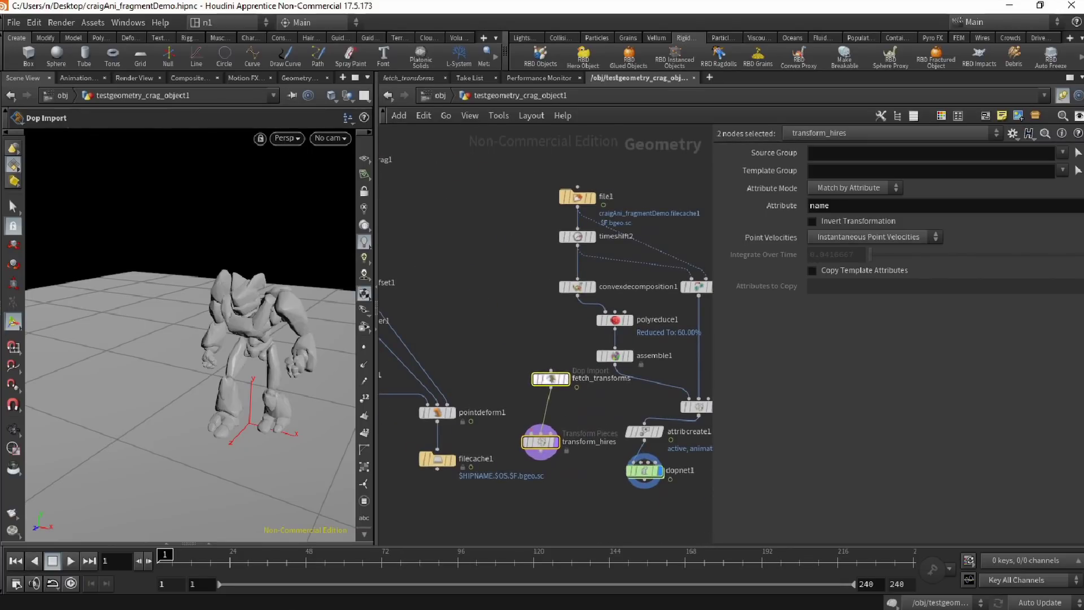
Arrange fetch_transforms just above transform_hires in the free space beside the Attribute Create and DOP Network nodes.
click(607, 409)
middle_drag(607, 408, 570, 393)
scroll(570, 393, up, 1)
click(481, 345)
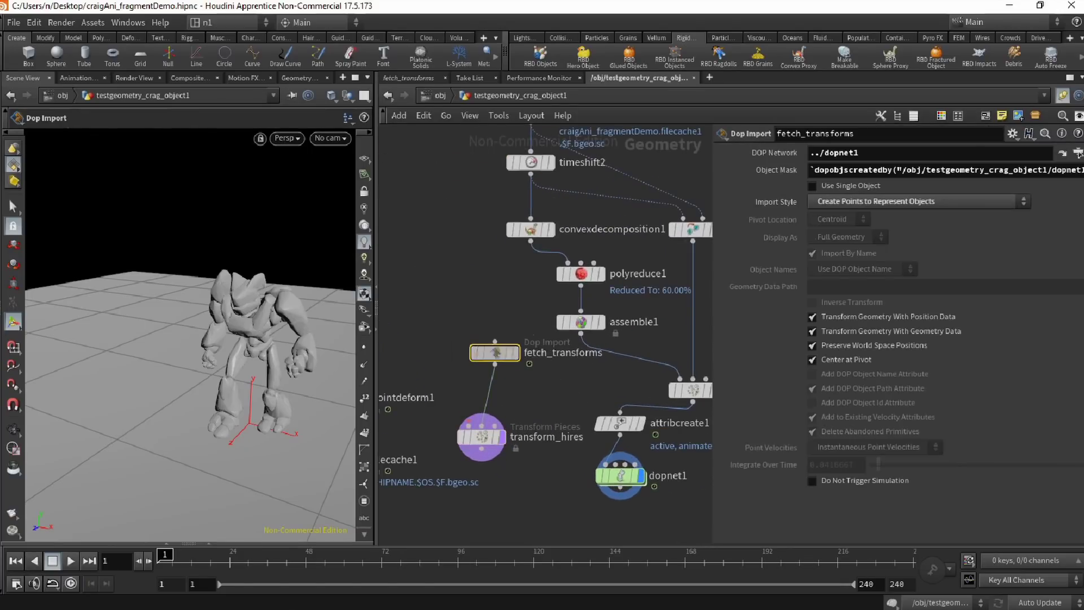
drag(482, 437, 482, 411)
middle_drag(481, 412, 444, 437)
drag(444, 371, 483, 390)
drag(445, 438, 452, 460)
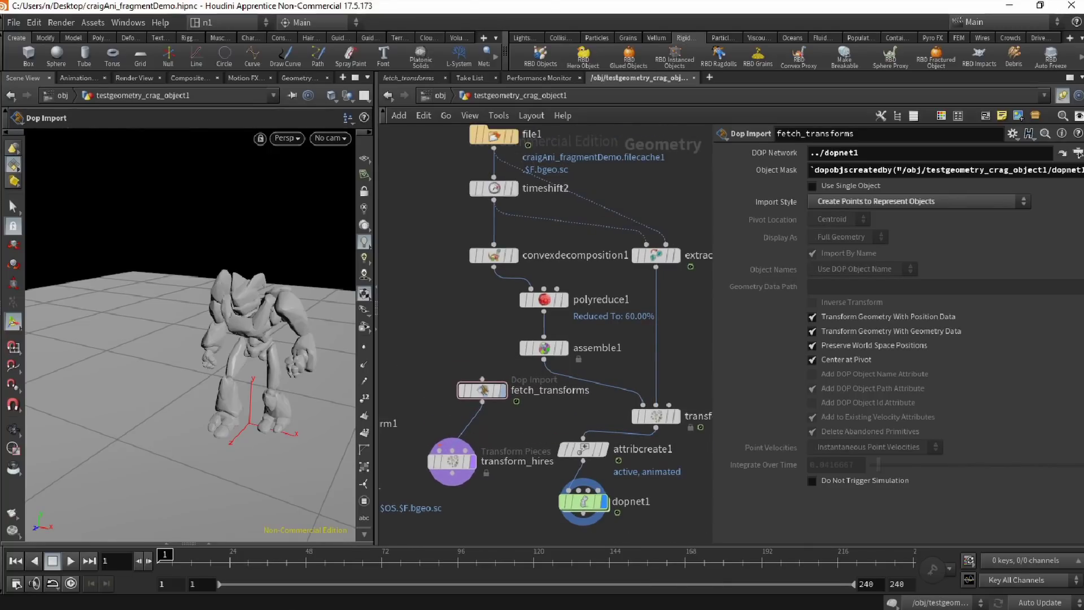
drag(482, 390, 482, 405)
scroll(568, 409, down, 2)
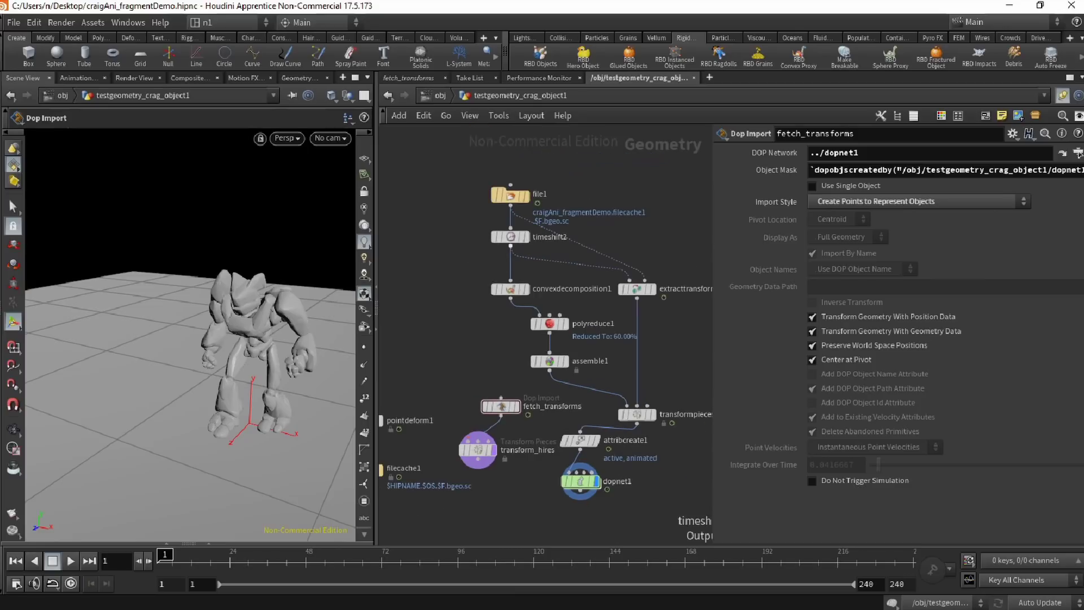
Connect timeshift2 to the first input of transform_hires, and copy the name of the RBD Packed Object inside dopnet1.
click(511, 246)
click(468, 441)
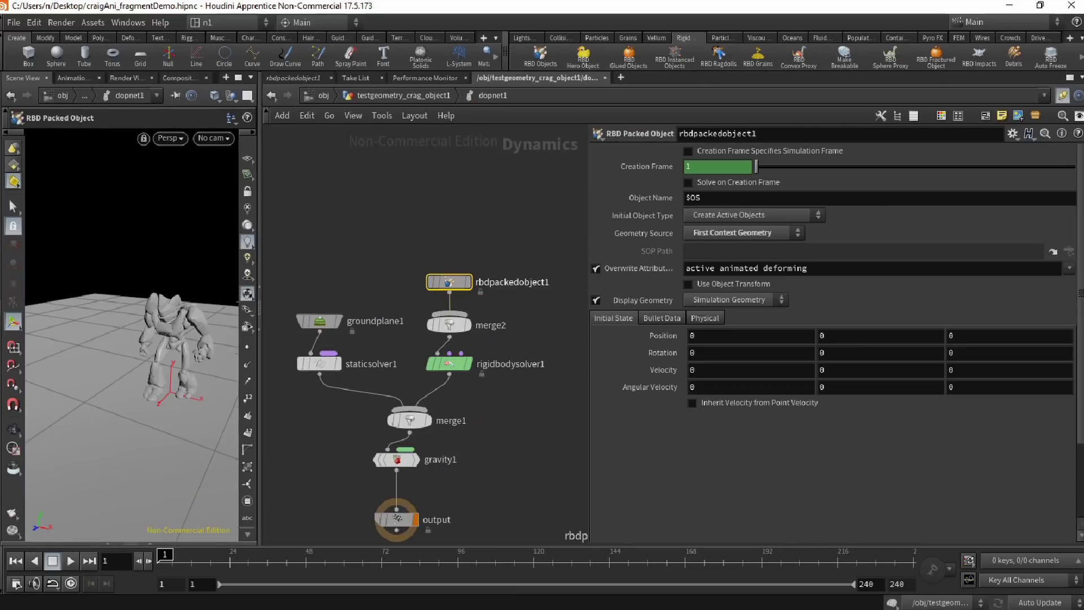
double_click(513, 283)
drag(532, 282, 476, 284)
key(ctrl+c)
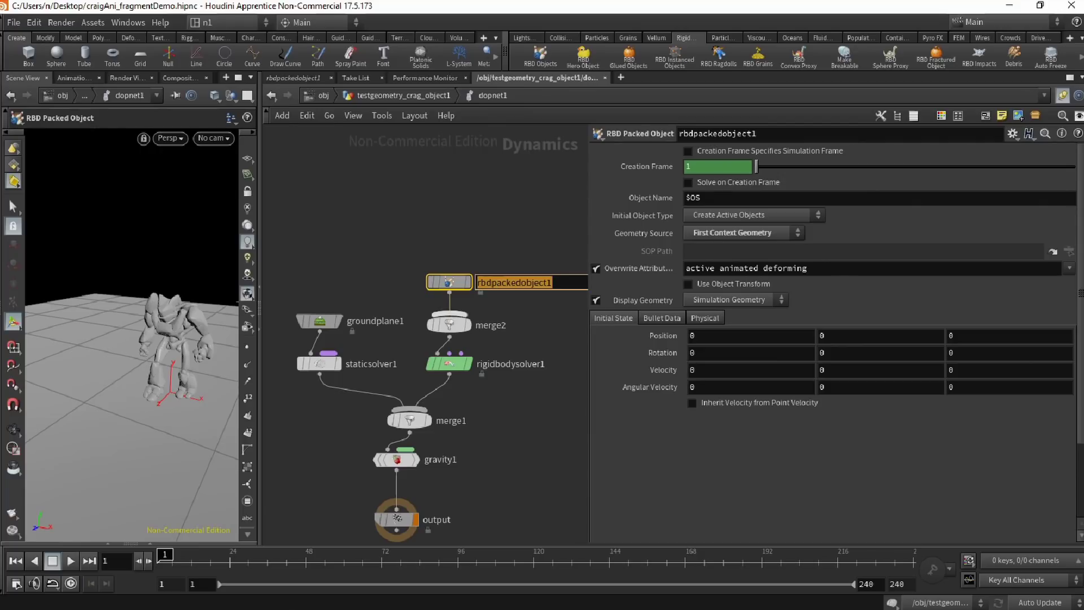
click(397, 254)
click(395, 95)
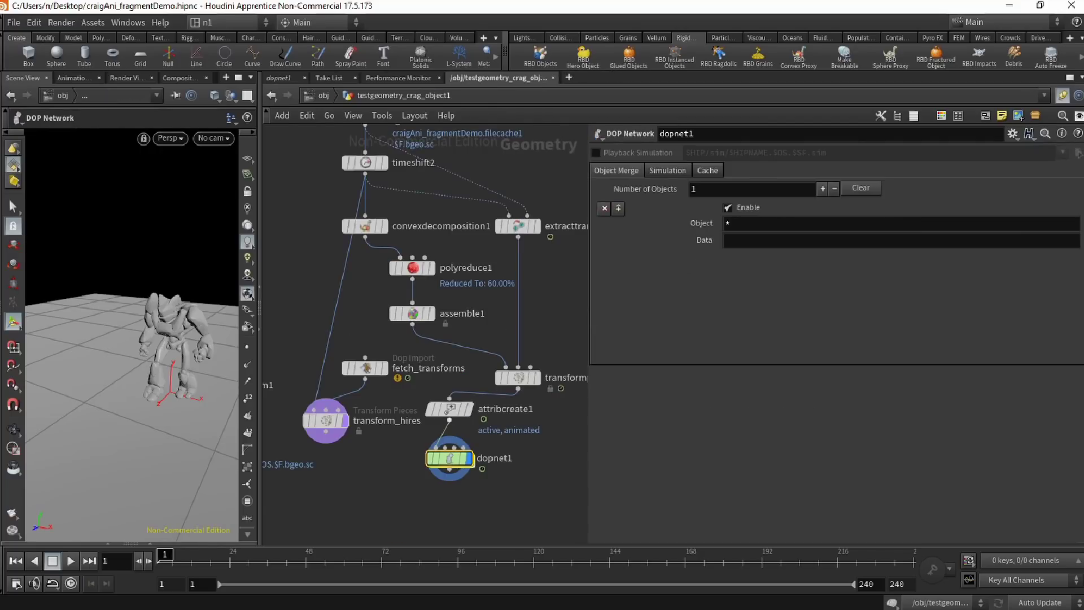
Point the object mask of fetch_transforms to rbdpackedobject1 in dopnet1, keeping the import style Create Points to Represent Objects.
click(365, 368)
drag(952, 170, 1072, 170)
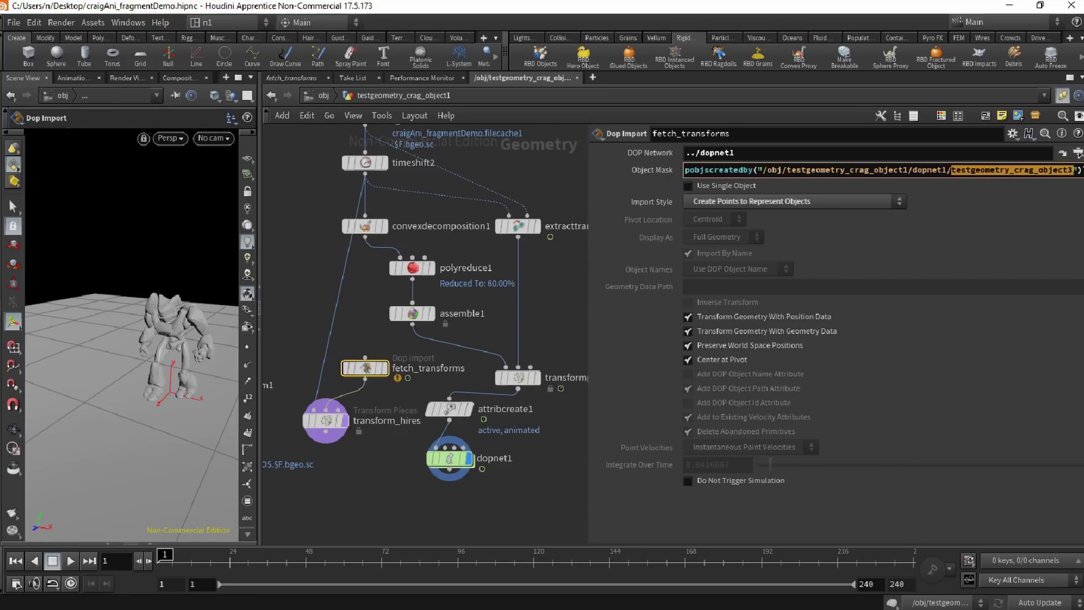
key(ctrl+v)
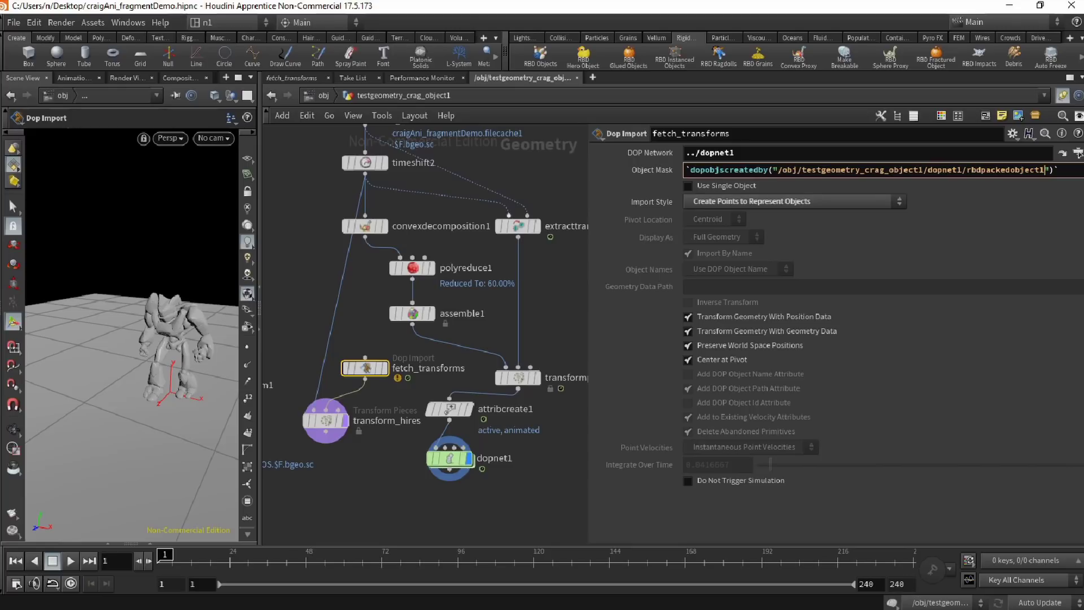
key(Return)
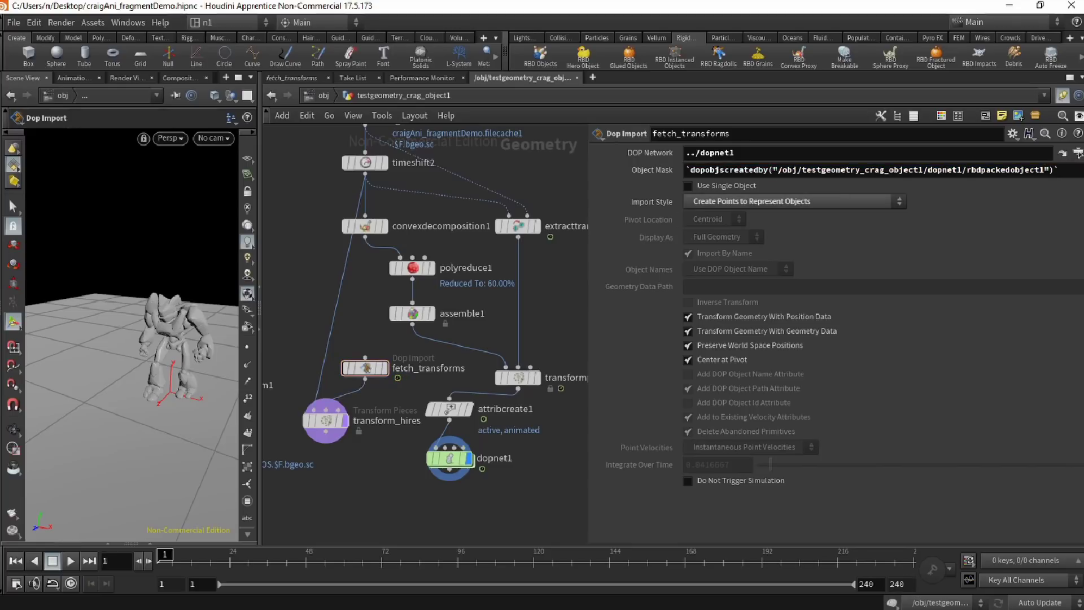
click(794, 201)
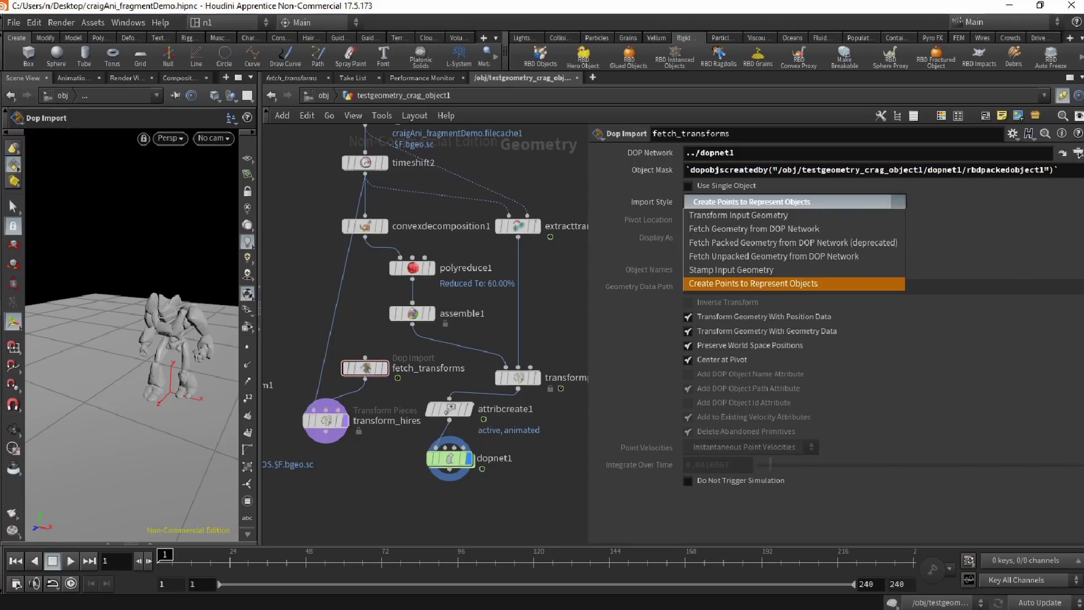
click(753, 283)
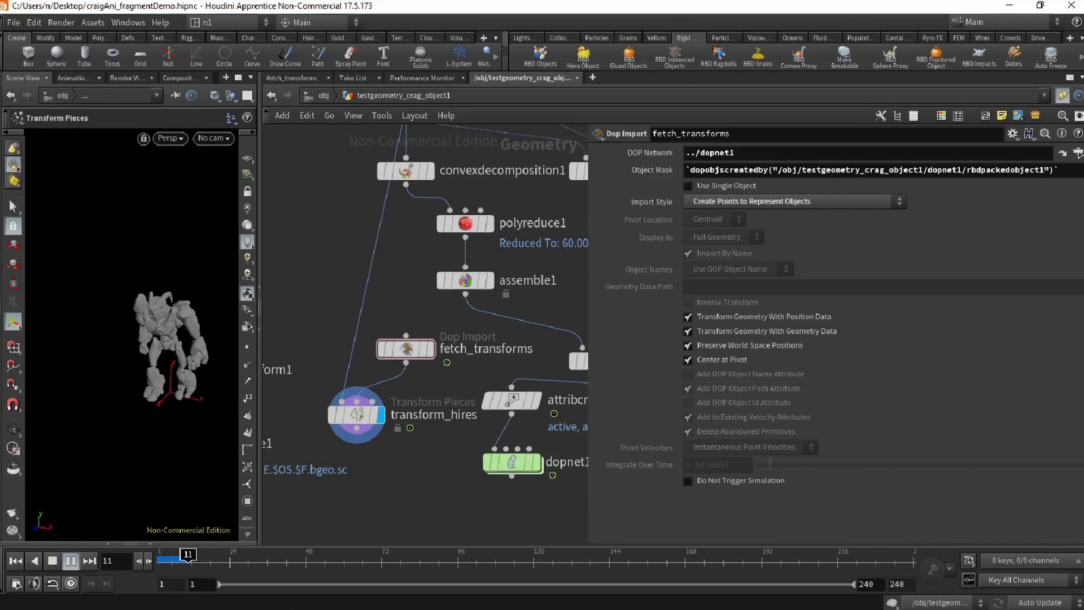
Play the simulation with transform_hires displayed, watch the high-res Crag break apart, and stop around frame 45.
alt+right_drag(158, 372, 180, 379)
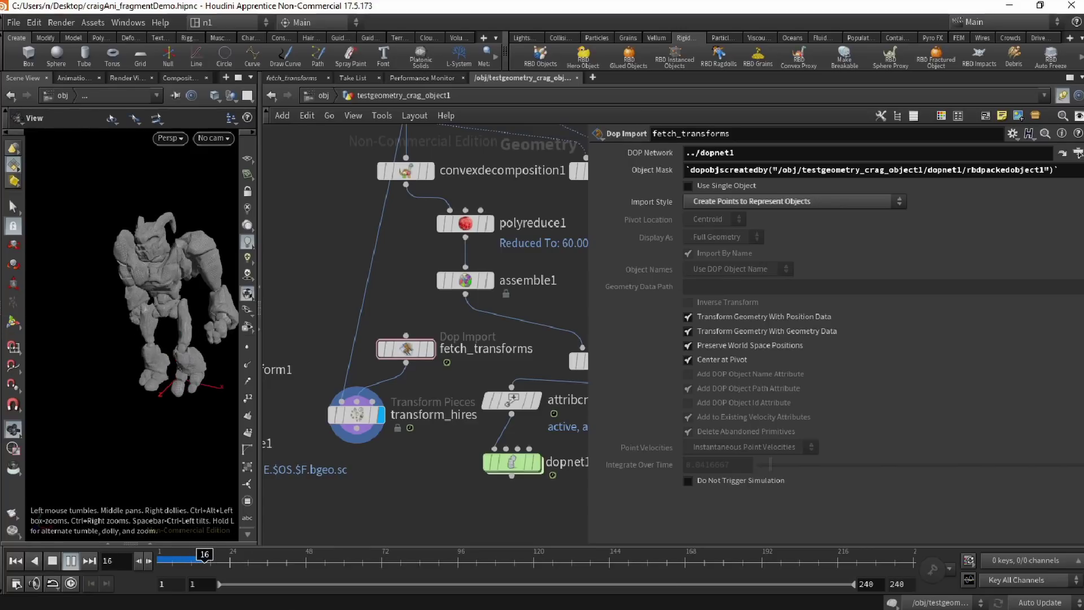
alt+middle_drag(175, 361, 146, 390)
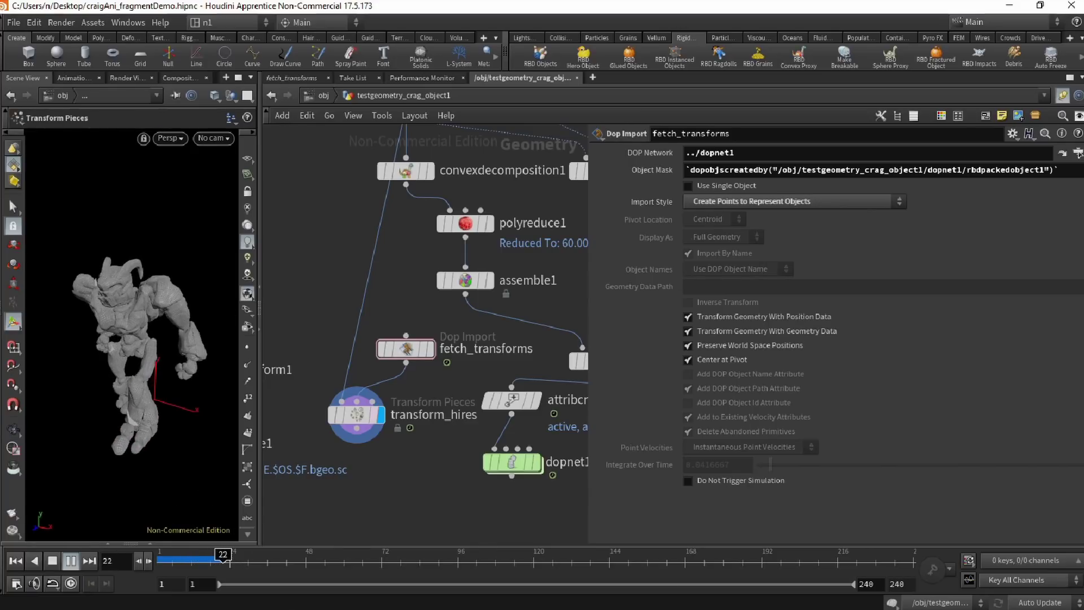
mouse_move(366, 413)
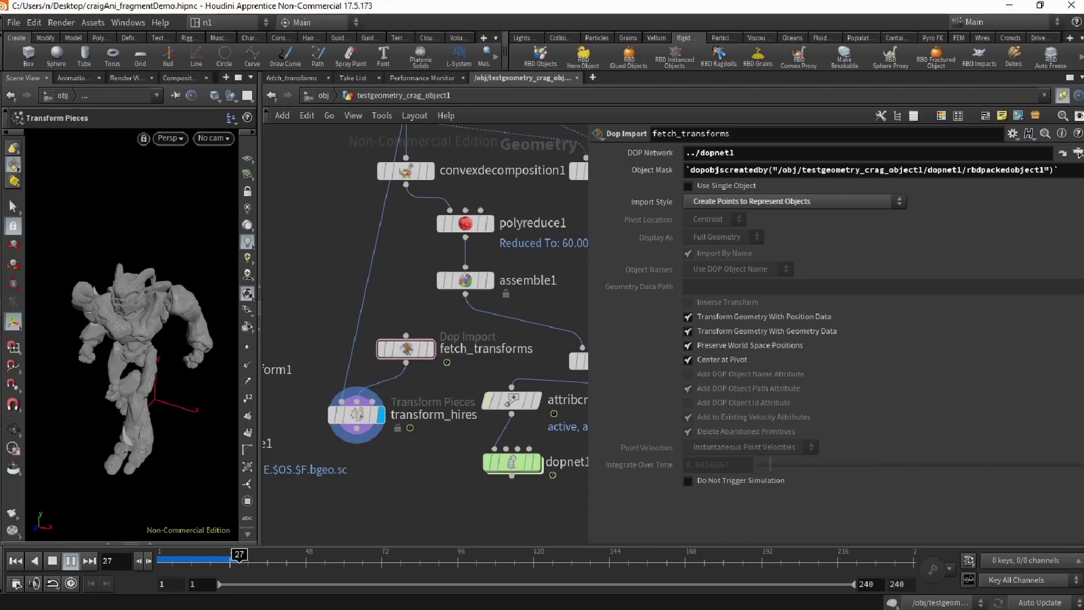
mouse_move(429, 378)
middle_down()
mouse_move(348, 364)
mouse_move(422, 372)
middle_up()
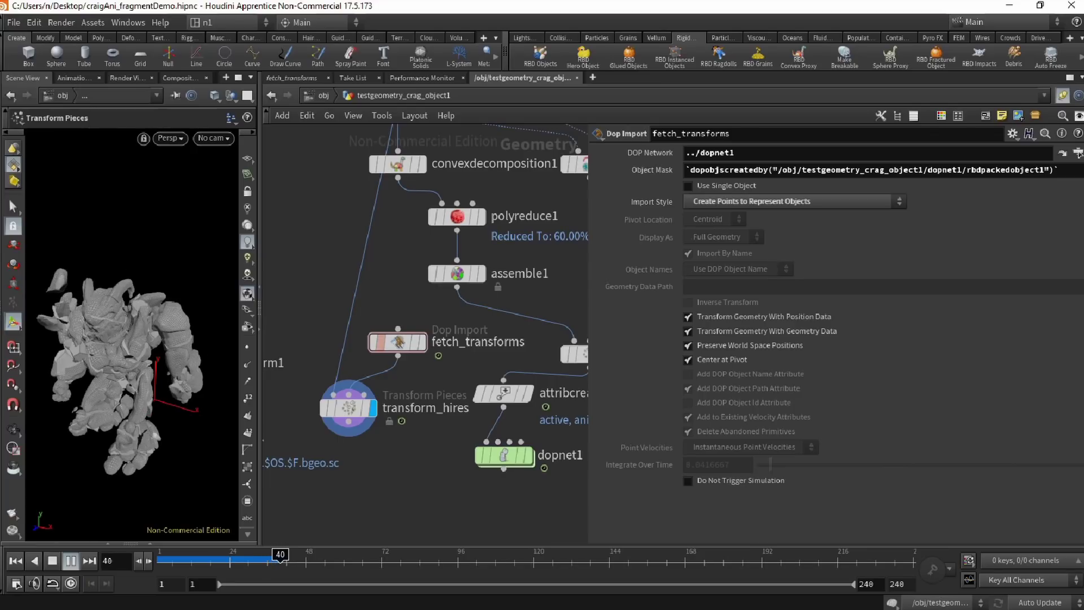
mouse_move(398, 342)
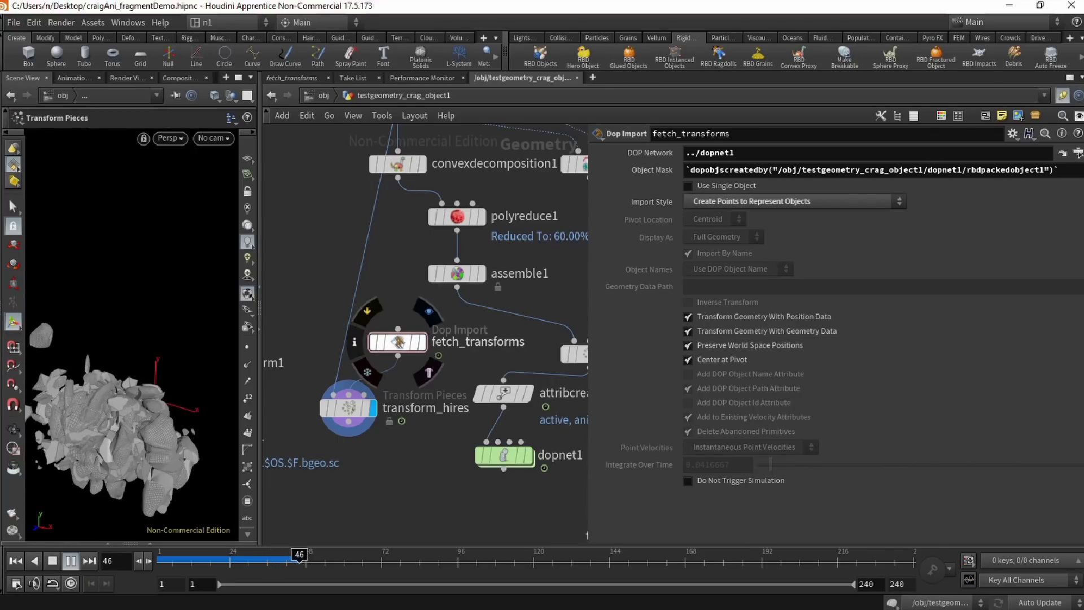
click(52, 560)
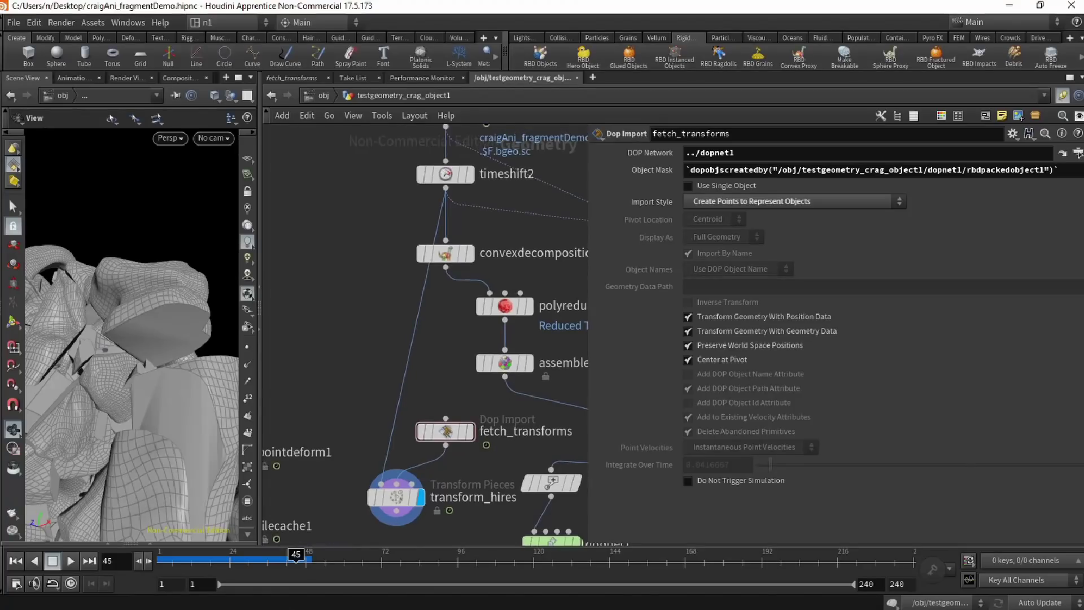
Add an RBD Interior Detail node and insert it between timeshift2 and transform_hires.
key(Tab)
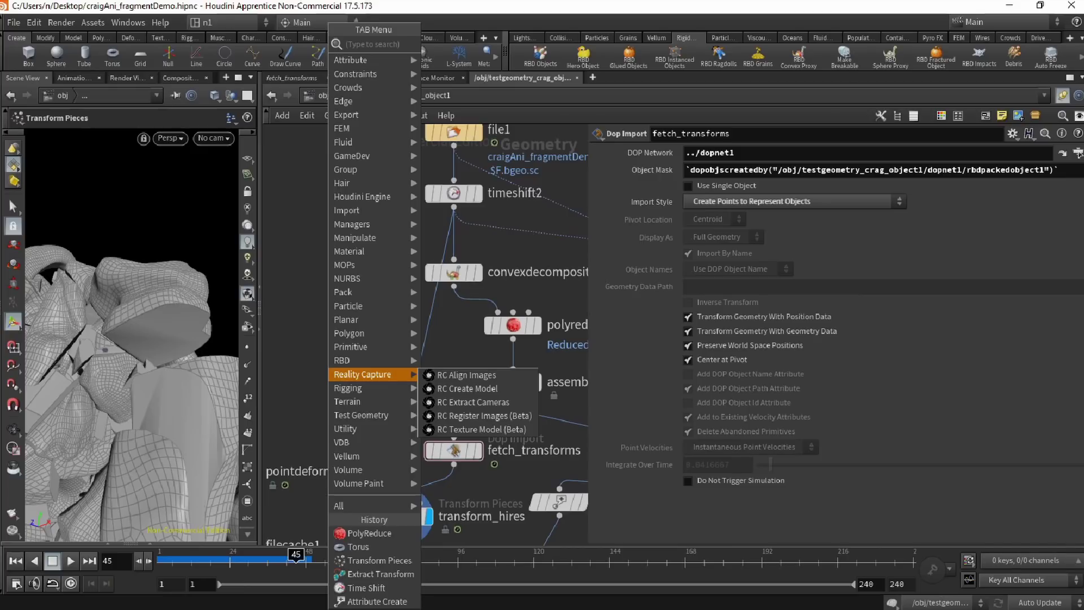
text(rb)
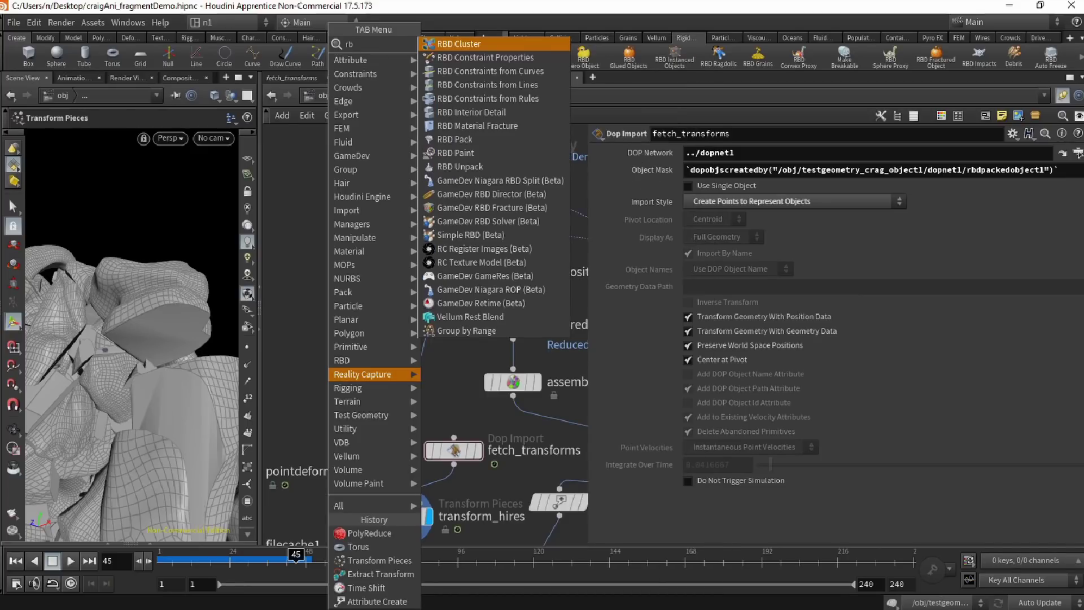
text(din)
key(Return)
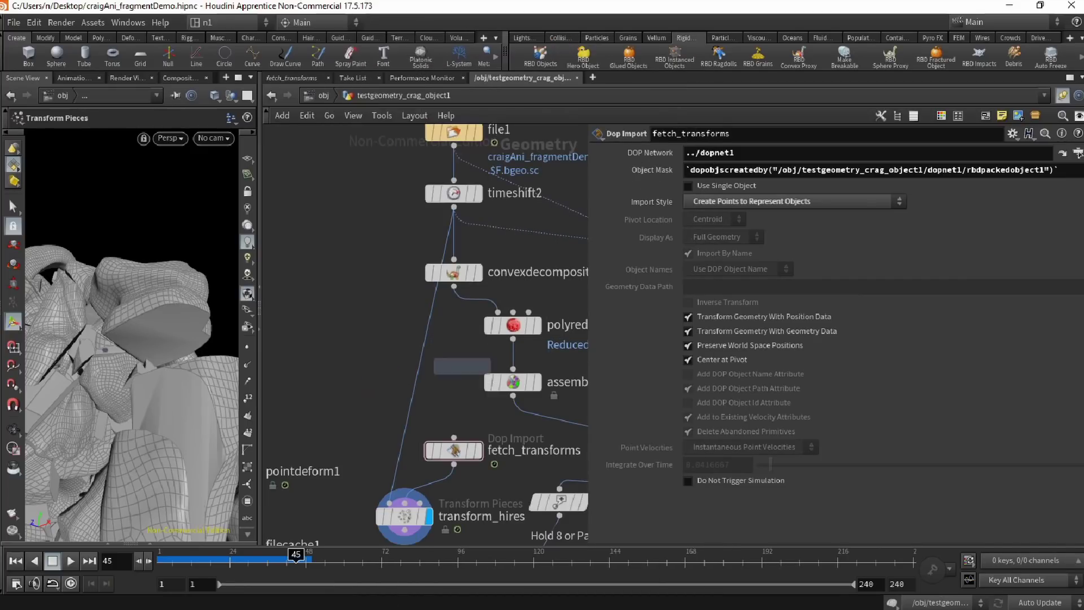
click(362, 350)
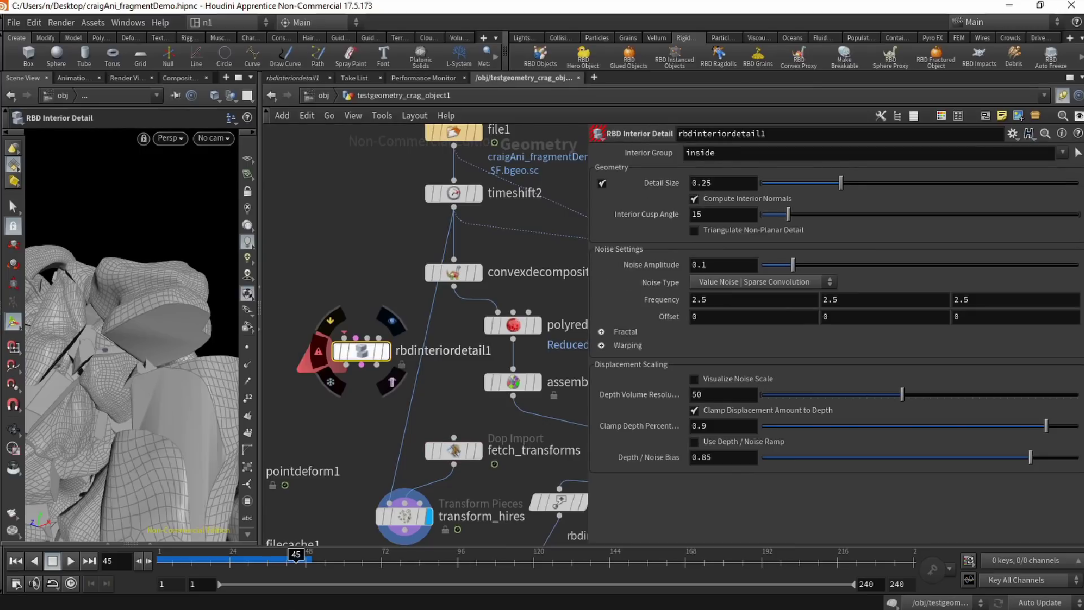
drag(361, 351, 431, 347)
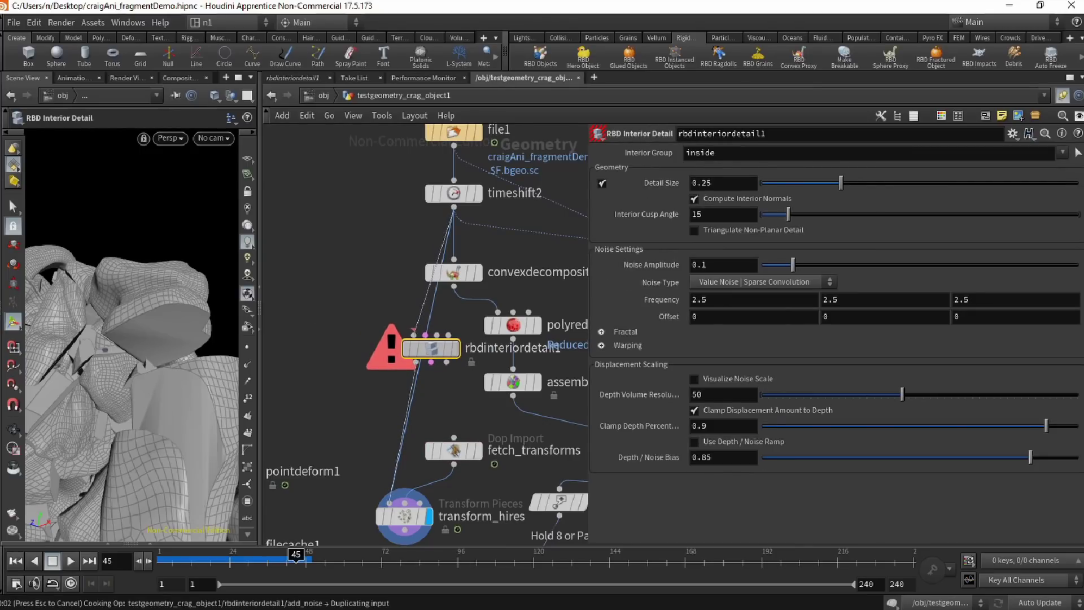
drag(431, 349, 385, 342)
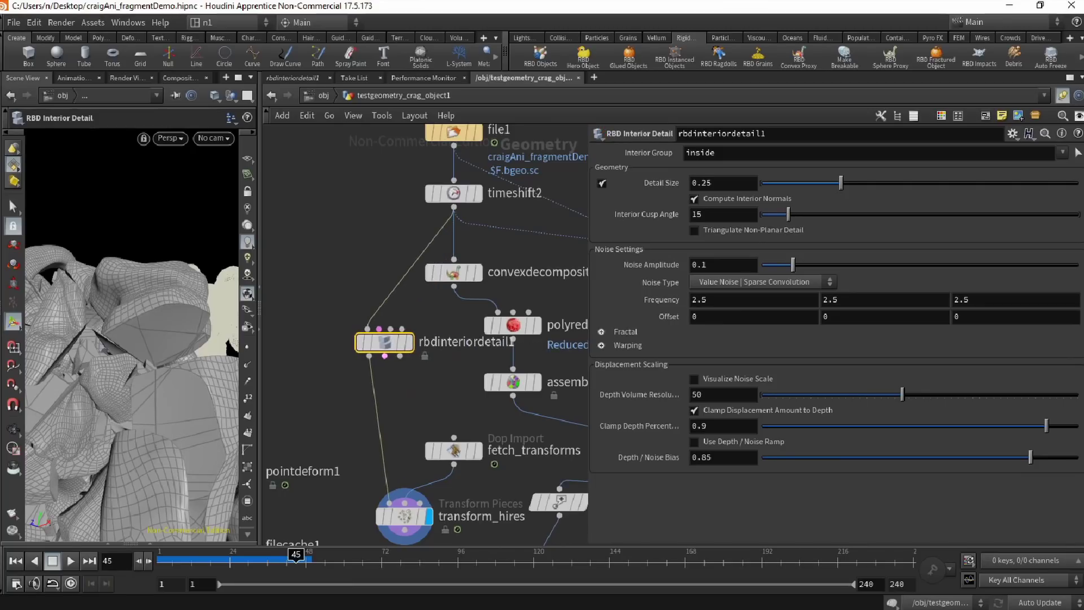
Set the interior detail's detail size to 0.005, depth volume resolution to 68, clamp depth percentage to 0.538 and depth/noise bias to 0.717.
click(402, 387)
mouse_move(135, 350)
mouse_down()
mouse_move(113, 344)
mouse_move(150, 327)
mouse_move(139, 344)
mouse_up()
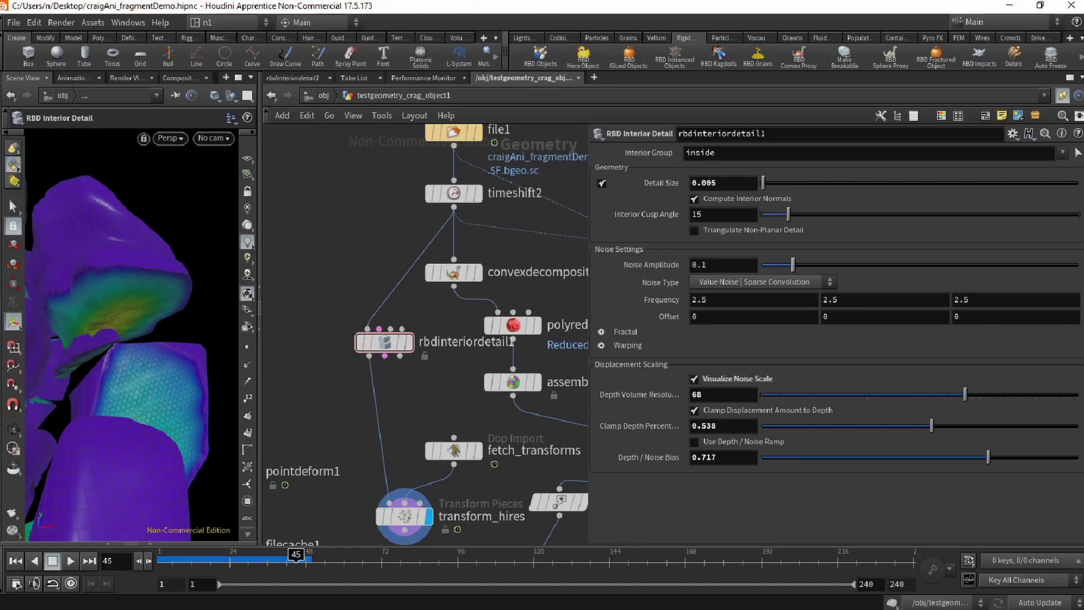
alt+drag(133, 316, 121, 367)
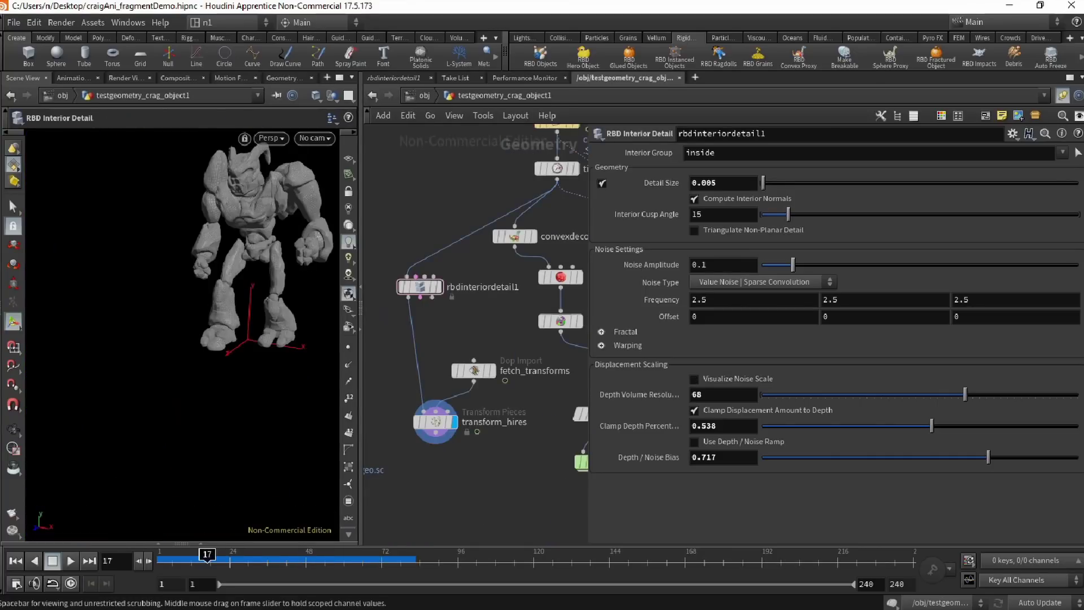